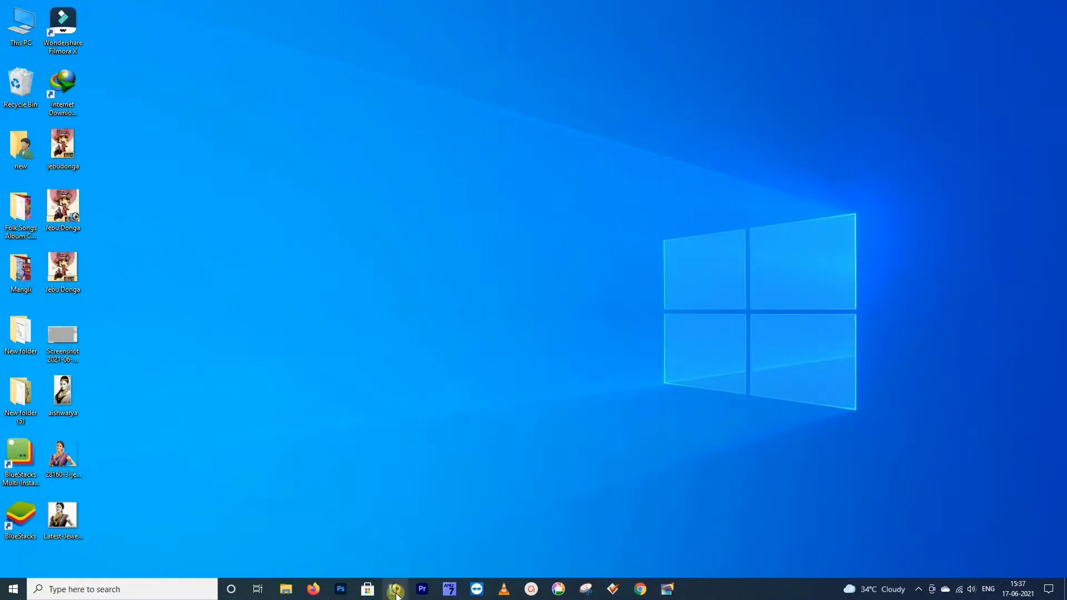
Step: Launch Adobe Photoshop and choose the History Brush tool
click(397, 590)
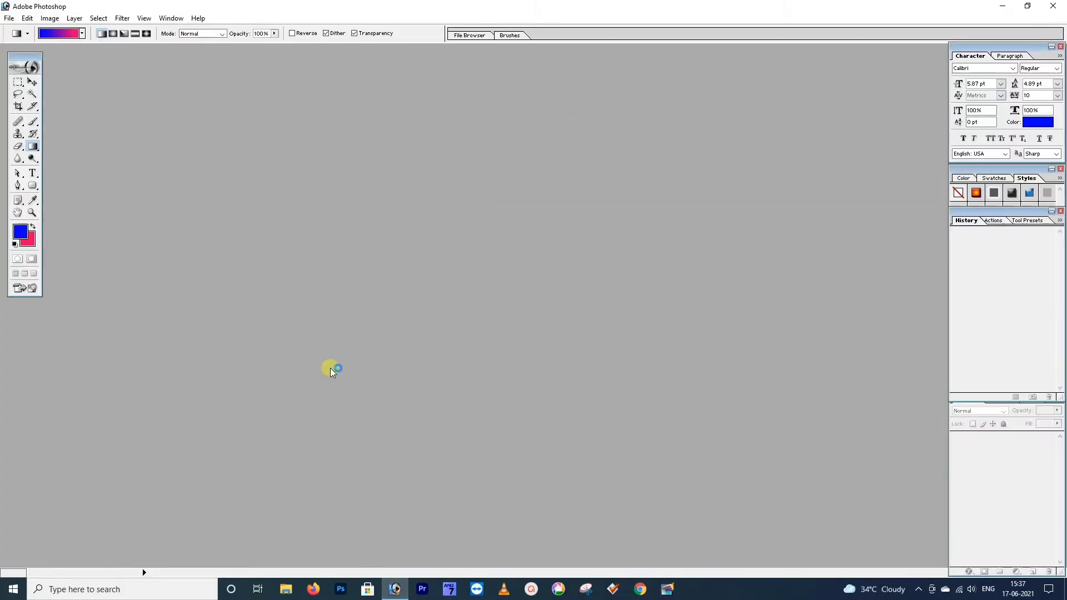
click(38, 134)
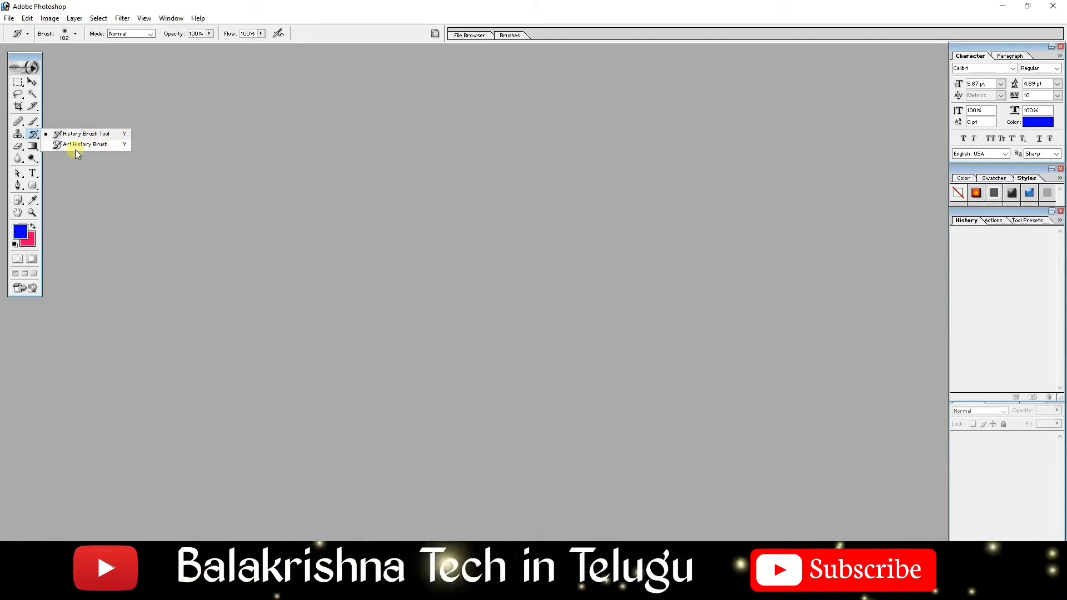
click(181, 149)
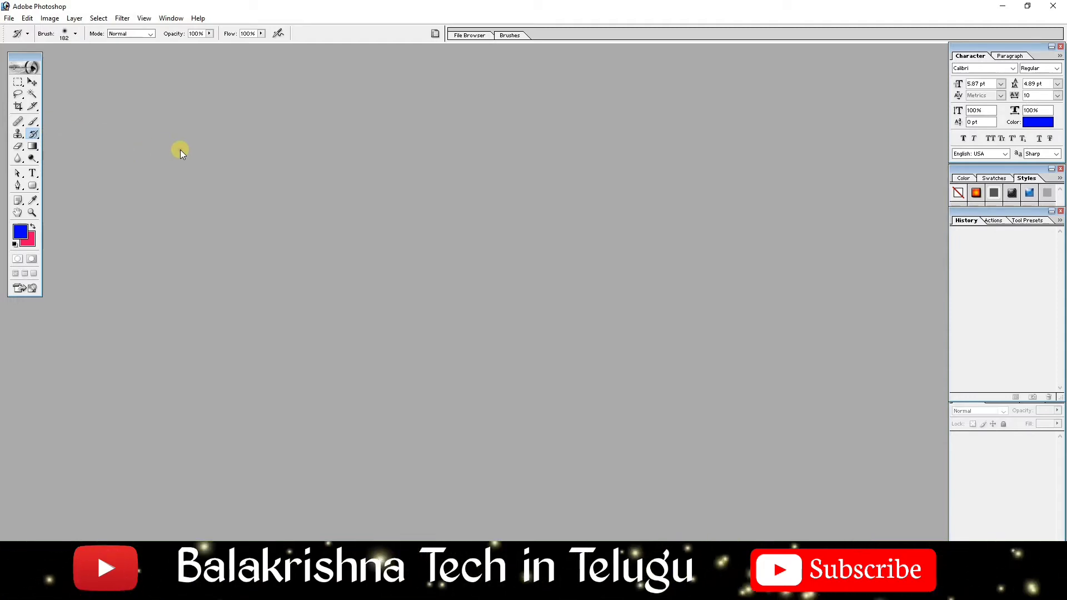
Step: Open 28160-3-jewellery-model-clipart and Latest-Jewellery-images-with-models-3 together from the Desktop
click(9, 18)
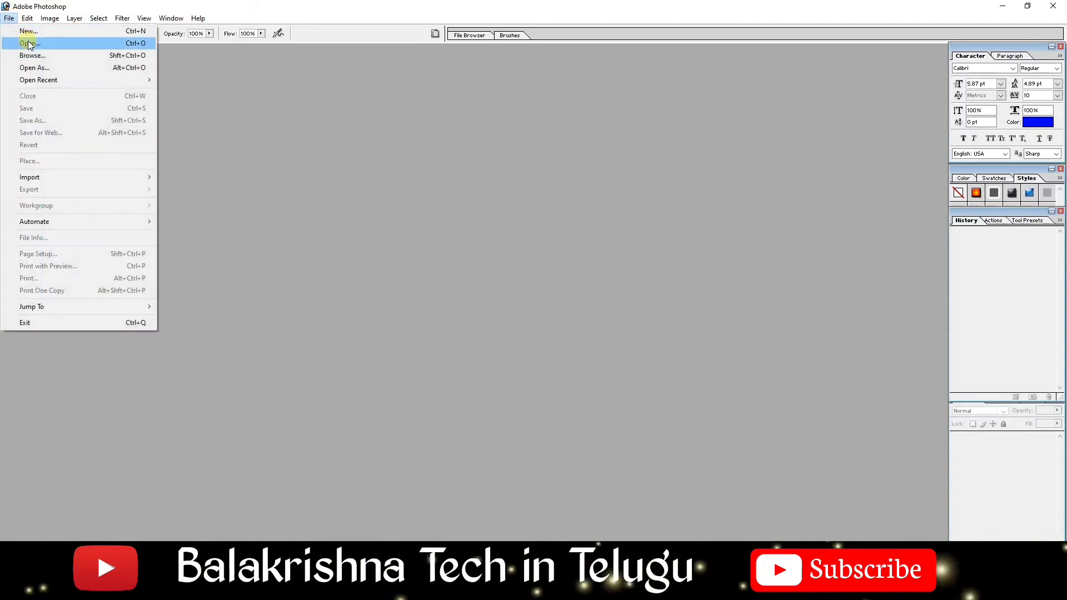
click(30, 45)
scroll(667, 267, down, 3)
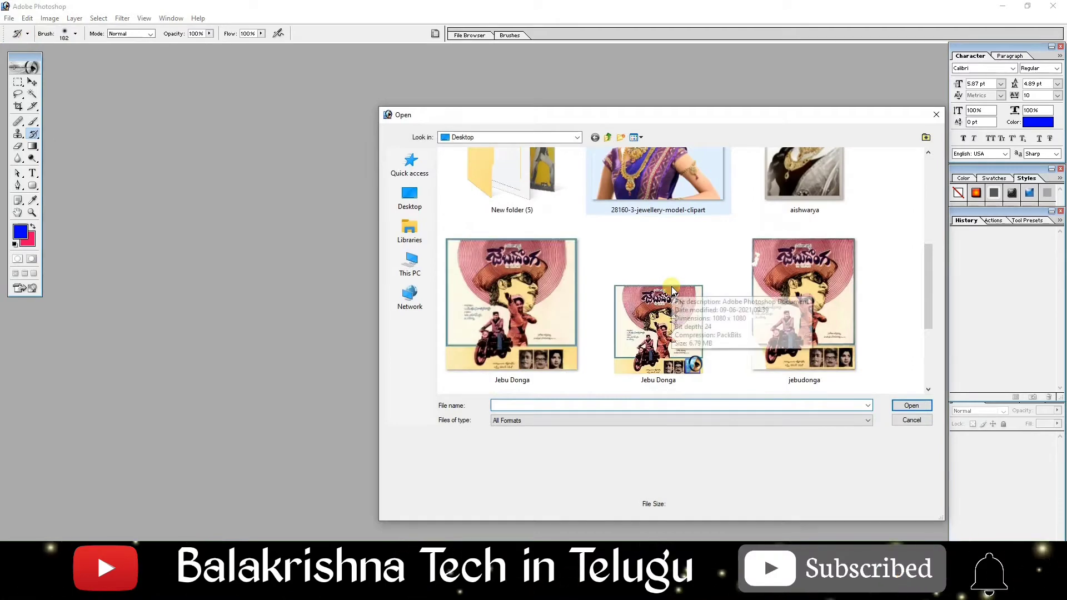
scroll(667, 285, up, 3)
scroll(688, 247, down, 3)
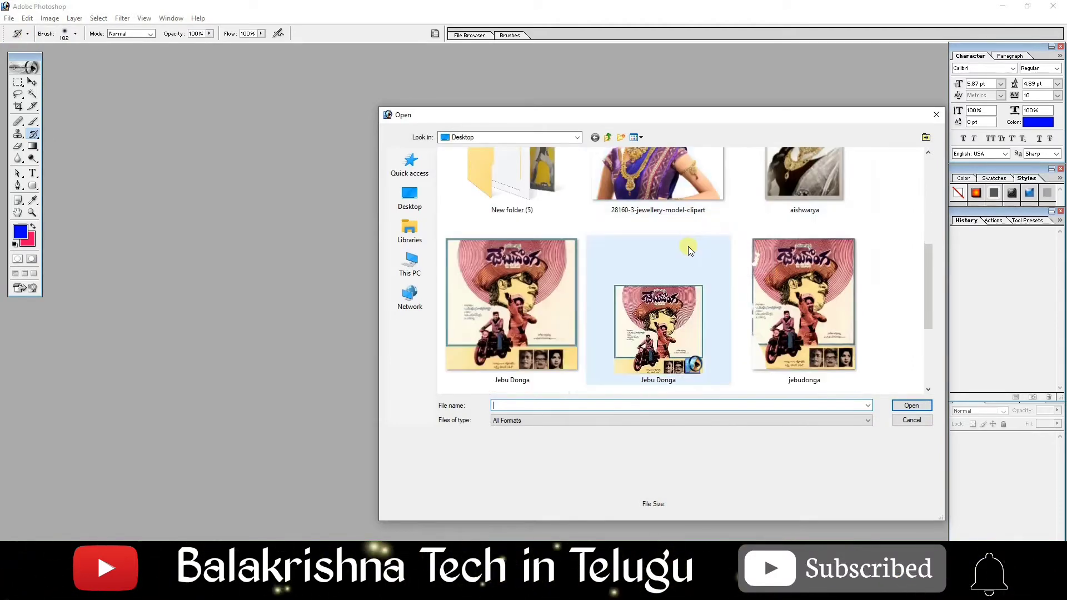
scroll(688, 249, up, 3)
click(669, 306)
scroll(700, 309, down, 3)
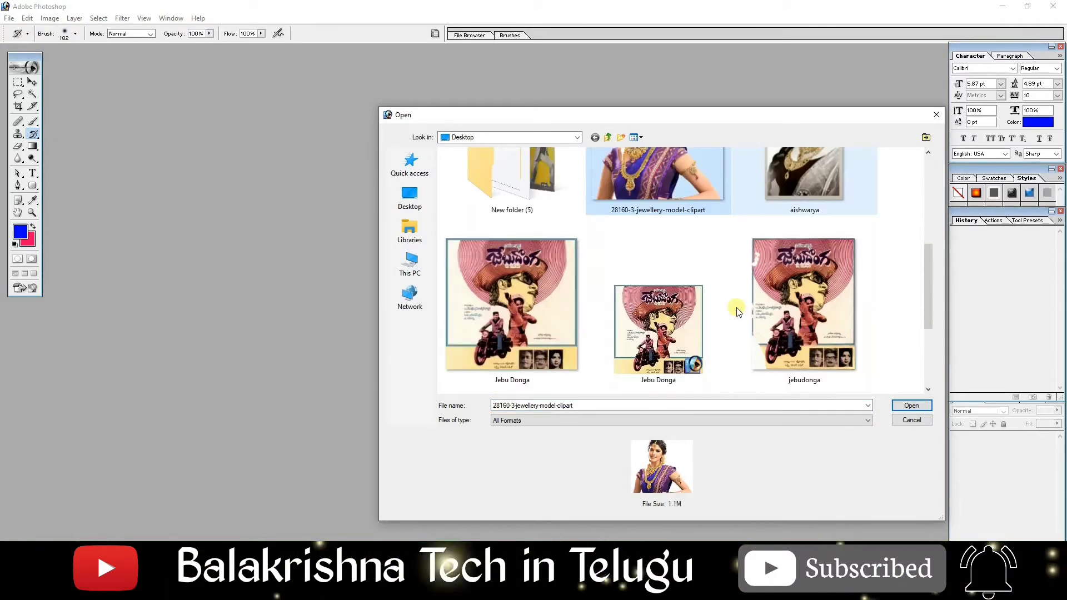
scroll(736, 305, down, 3)
ctrl+click(569, 329)
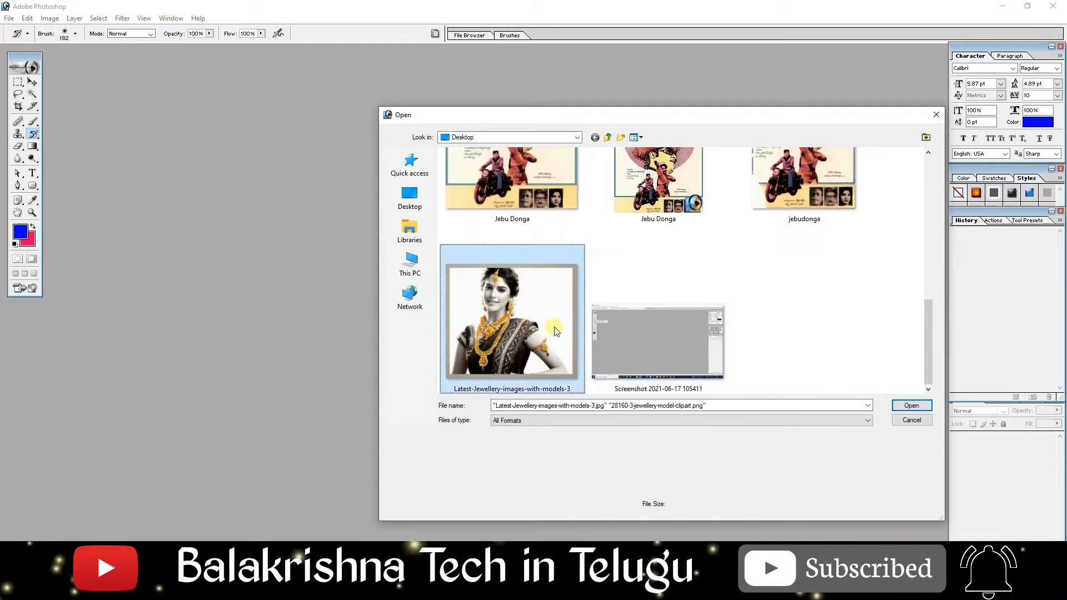
click(912, 406)
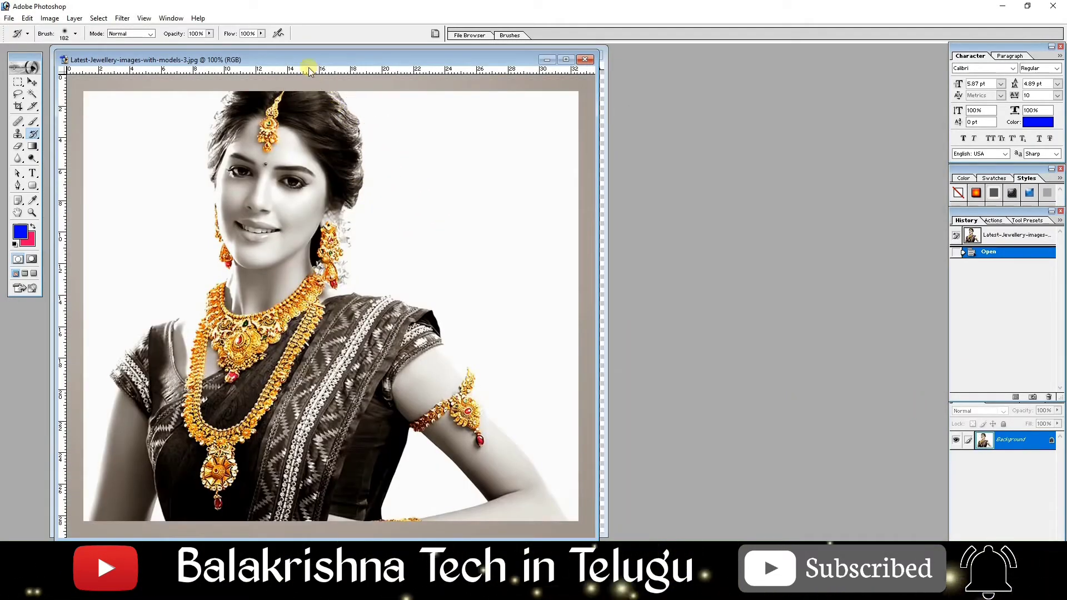
Step: Minimize the Latest-Jewellery-images-with-models-3 image window and reposition the 28160-3-jewellery-model-clipart window
drag(310, 60, 762, 53)
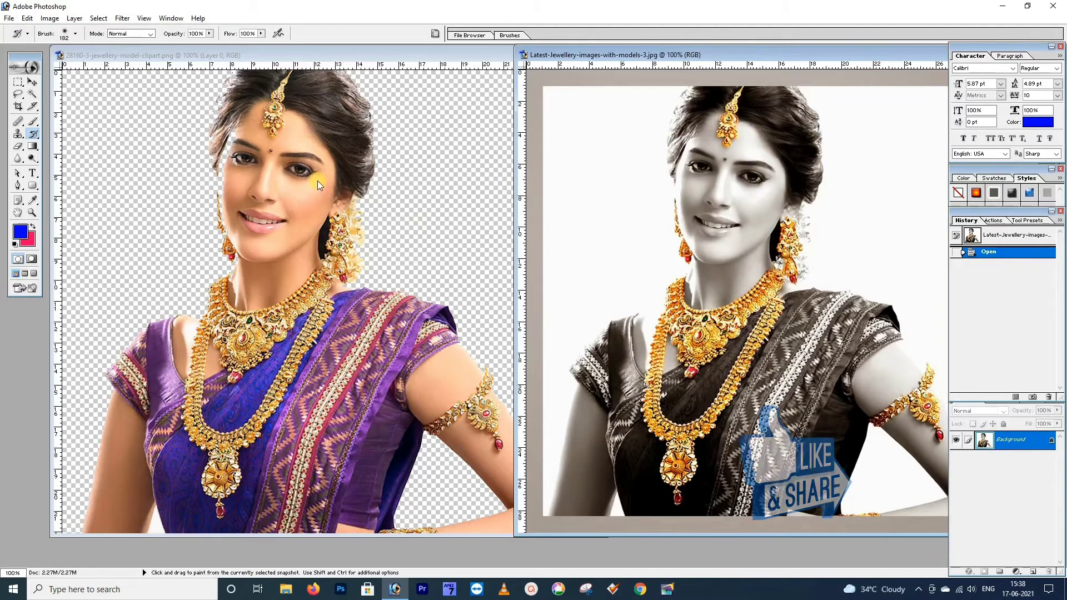
drag(622, 57, 553, 74)
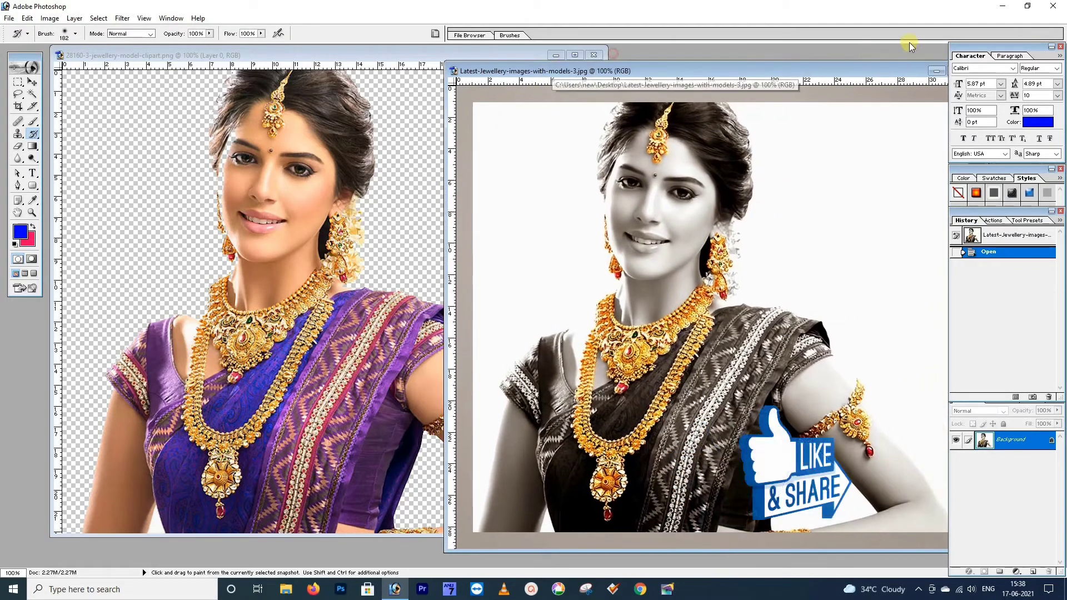
drag(884, 68, 801, 71)
click(854, 73)
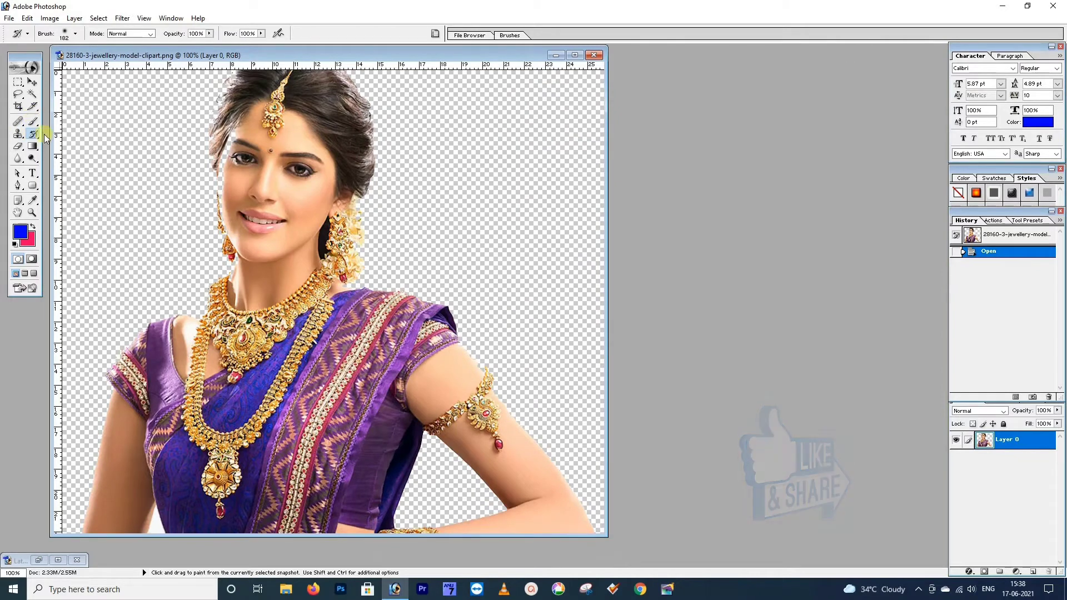
drag(267, 55, 283, 51)
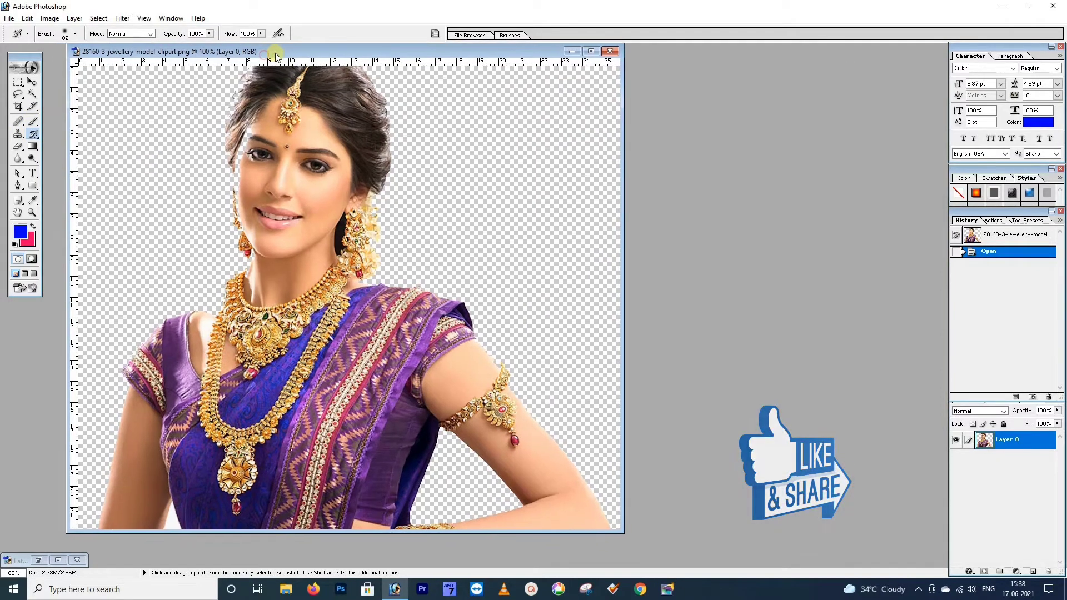
Step: Paint a large blue X on the transparent area to the right of the model with a hard round 13 px brush
click(34, 125)
click(66, 122)
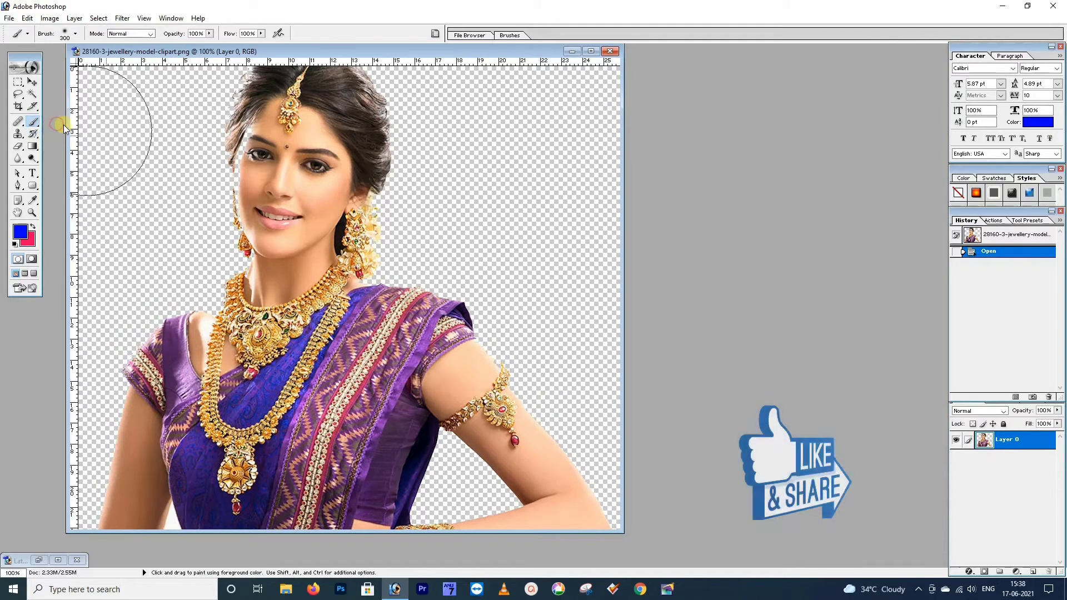
click(77, 33)
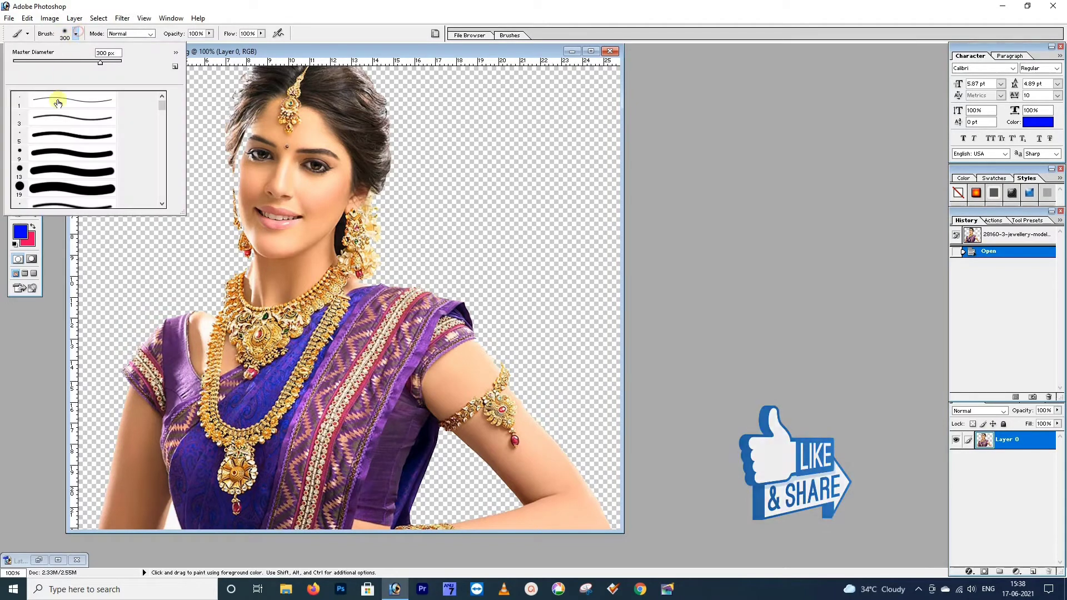
click(56, 172)
click(447, 128)
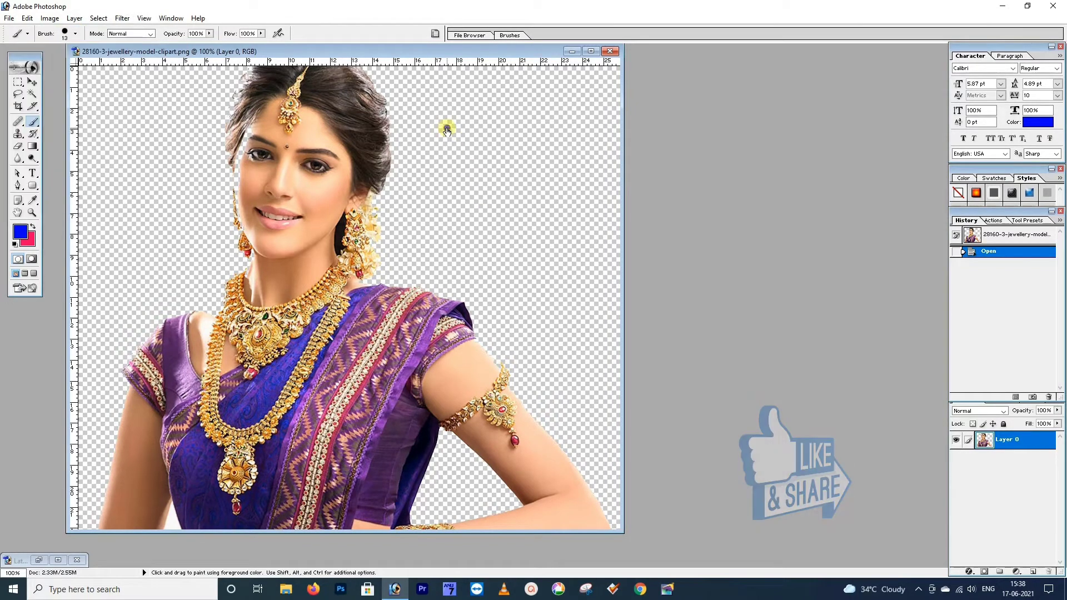
drag(447, 129, 564, 314)
drag(537, 137, 437, 309)
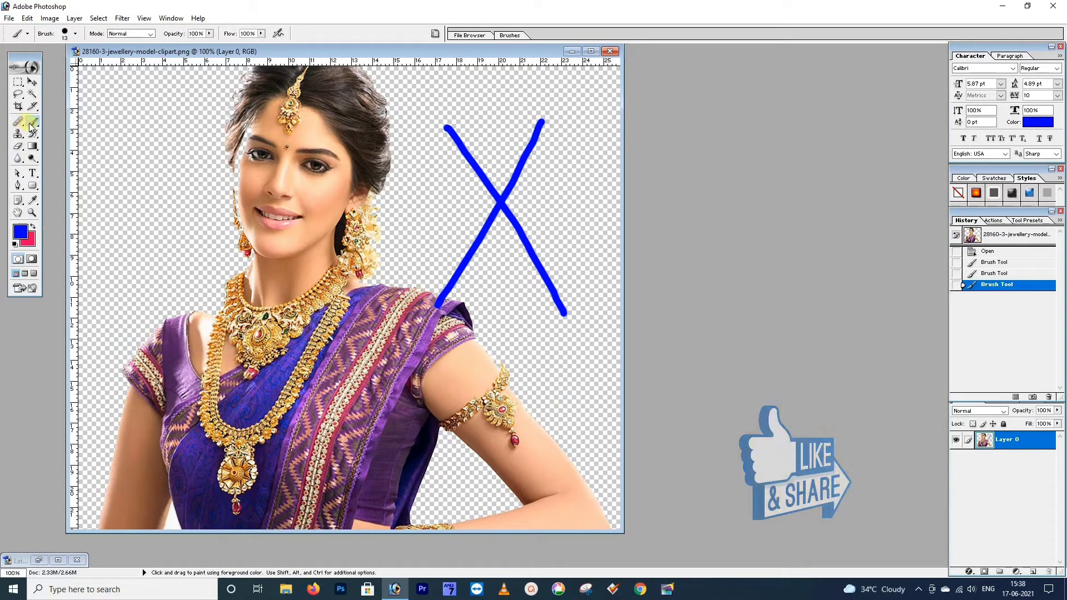
Step: Paint two short diagonal blue strokes to the left of the model's head with the rough-edged 32 px brush
click(75, 35)
scroll(93, 157, down, 3)
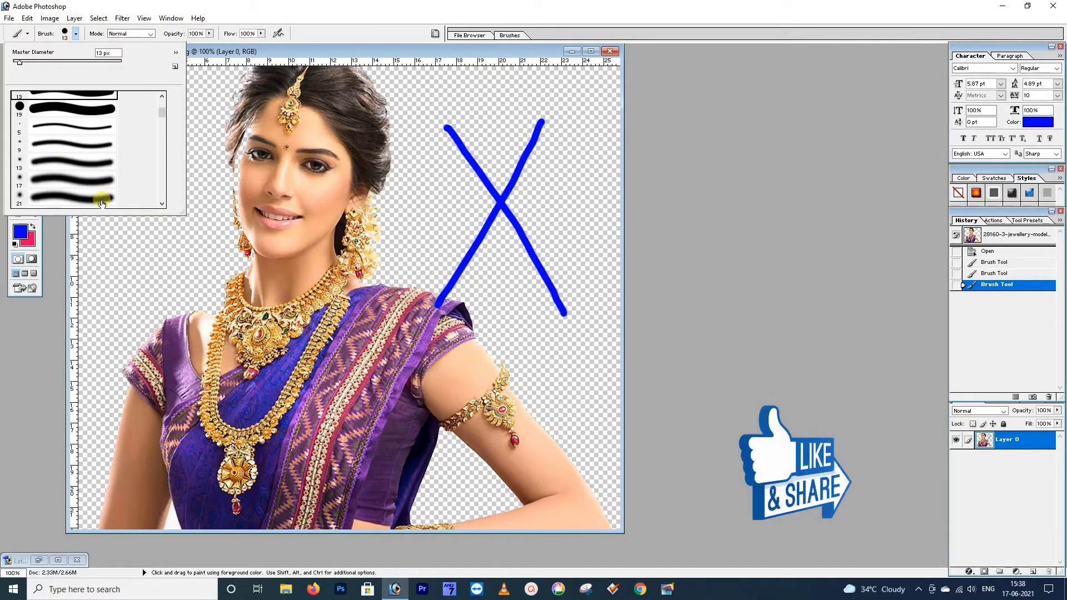
scroll(161, 129, down, 2)
drag(161, 129, 164, 189)
click(66, 199)
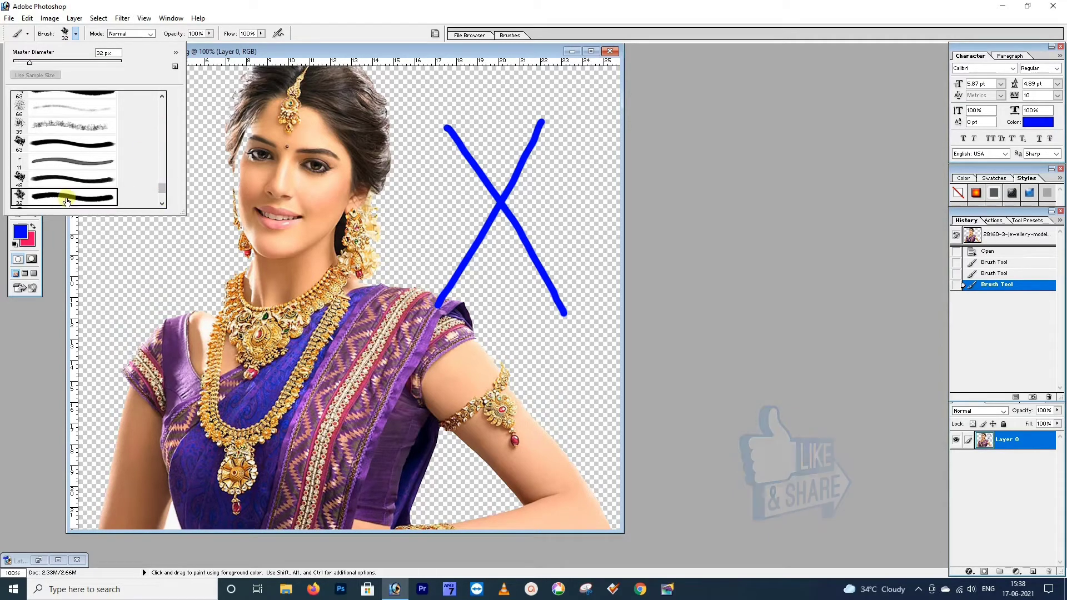
click(170, 270)
drag(149, 272, 206, 200)
drag(142, 186, 170, 125)
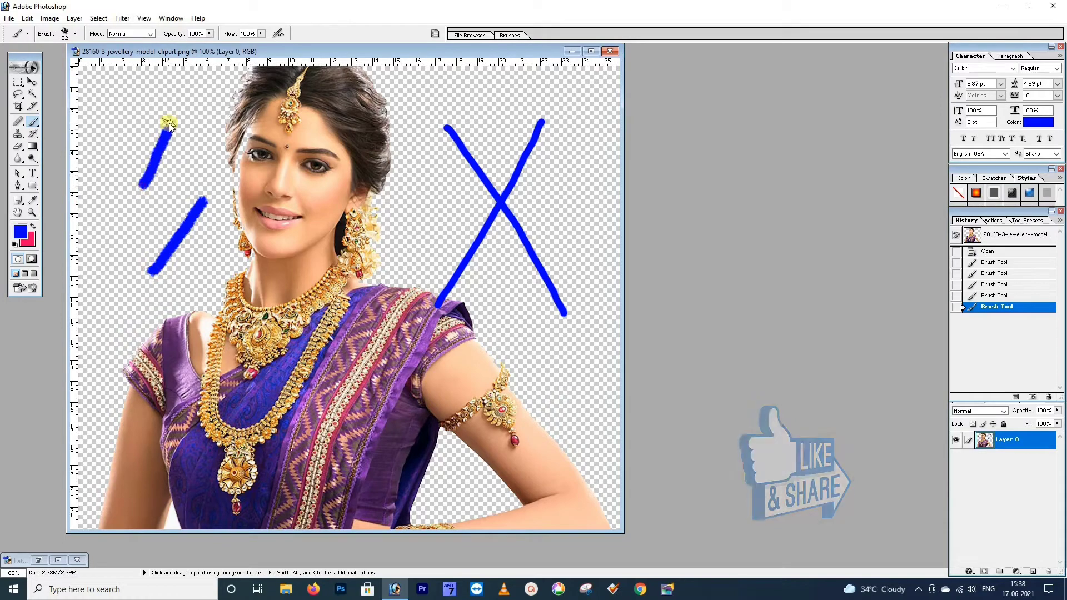
Step: Paint speckled blue strokes with the textured 39 px brush, one across the X and one above the shoulder on the left
click(67, 34)
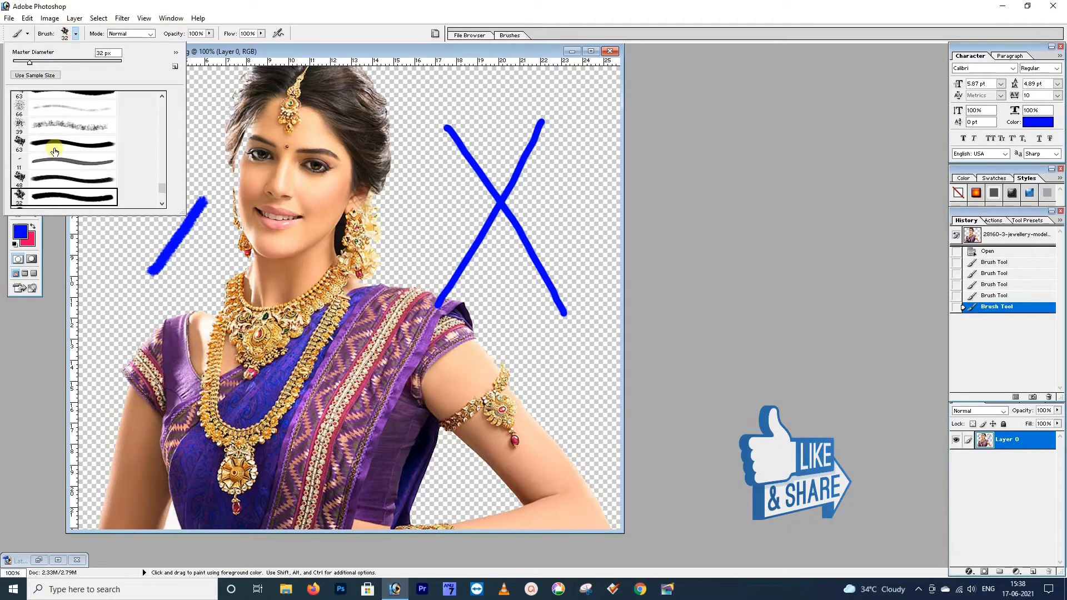
scroll(54, 151, up, 3)
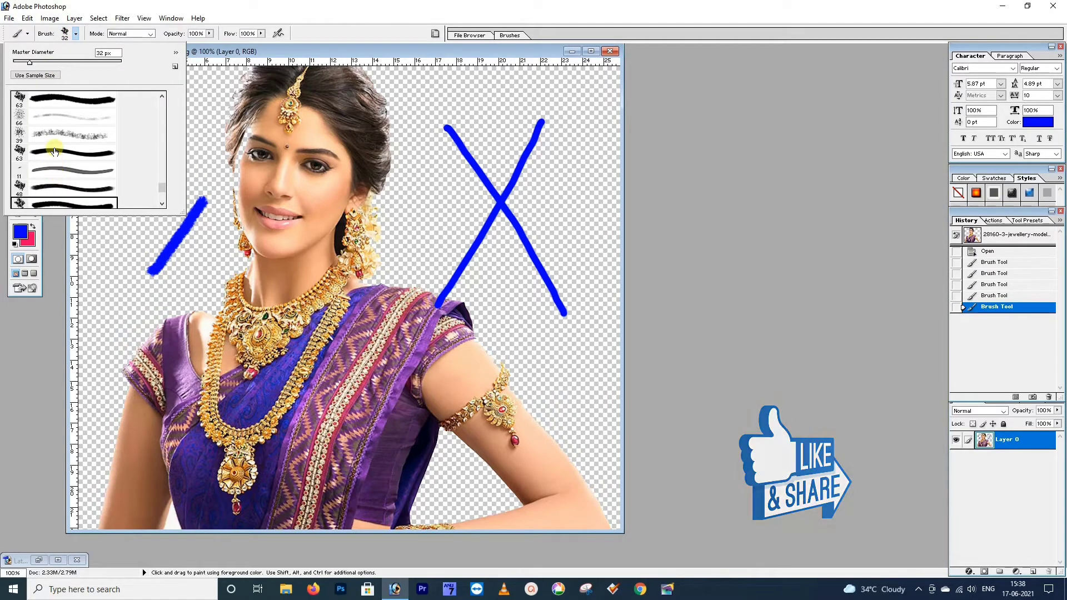
scroll(54, 151, up, 2)
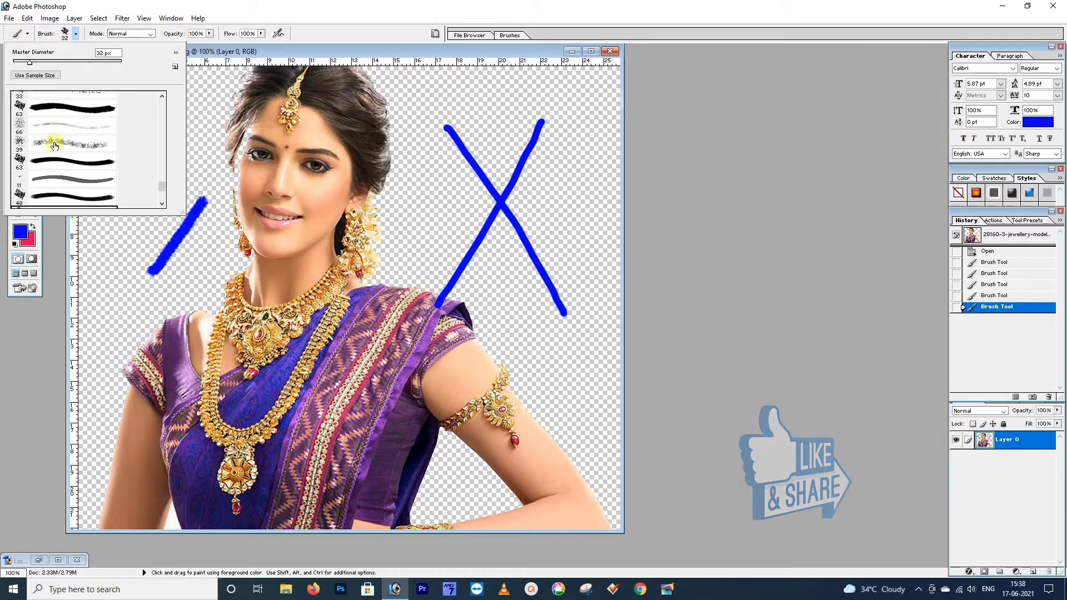
click(55, 146)
drag(425, 246, 633, 244)
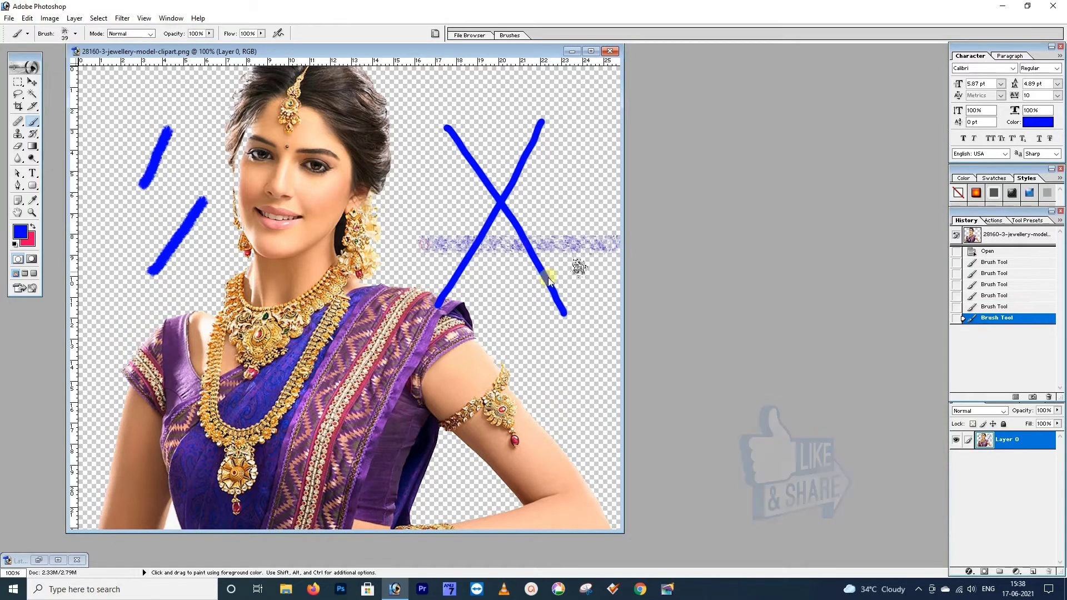
drag(108, 321, 195, 287)
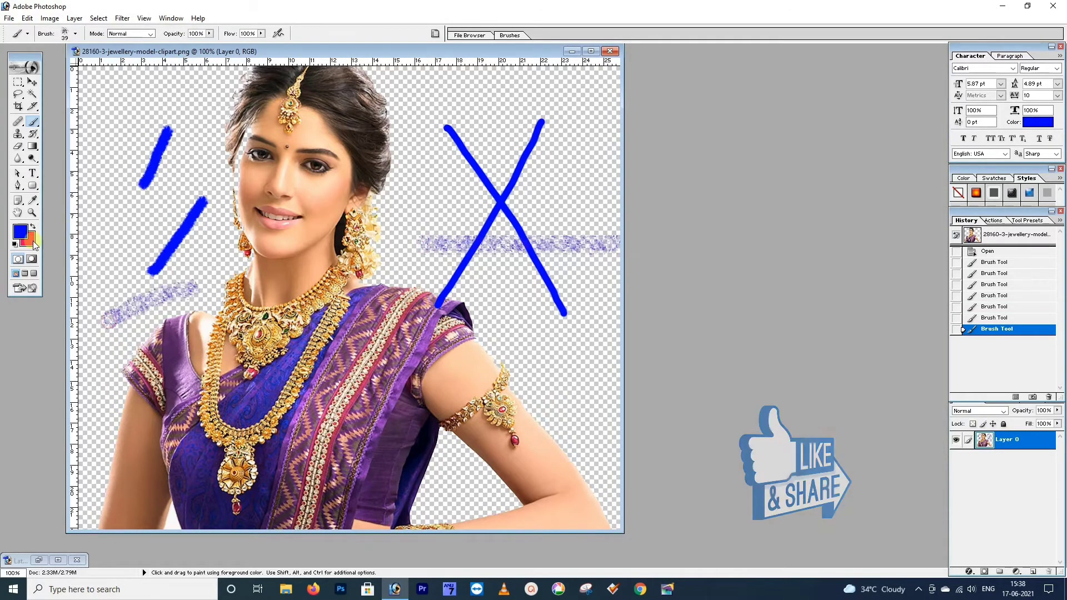
Step: Change the background colour to a lighter pinkish red and paint a speckled blue stroke to the left of the model's hair
click(30, 243)
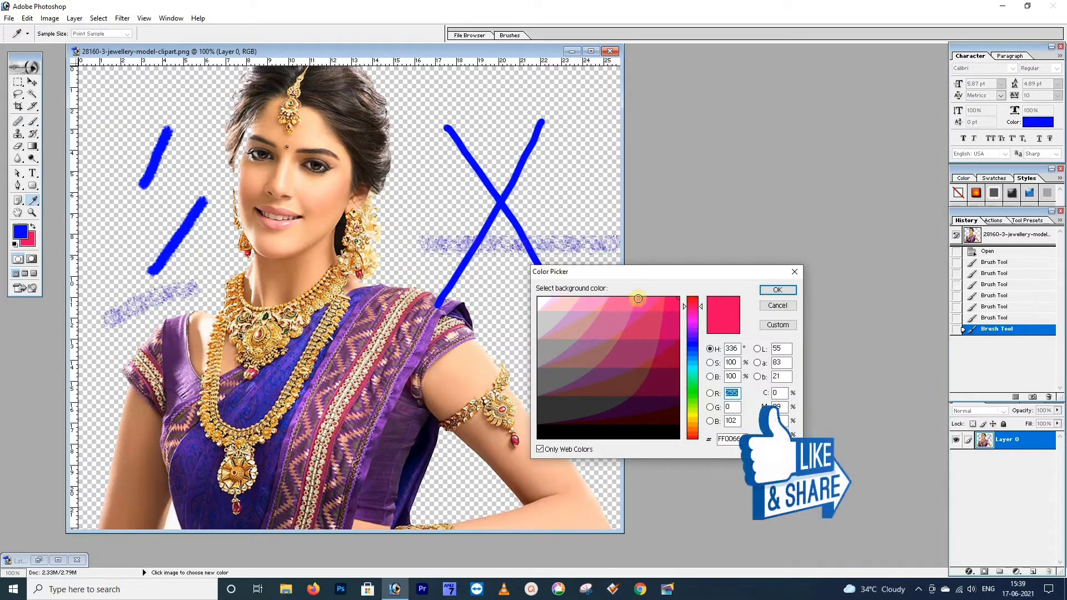
drag(638, 299, 652, 305)
click(777, 290)
drag(90, 98, 214, 100)
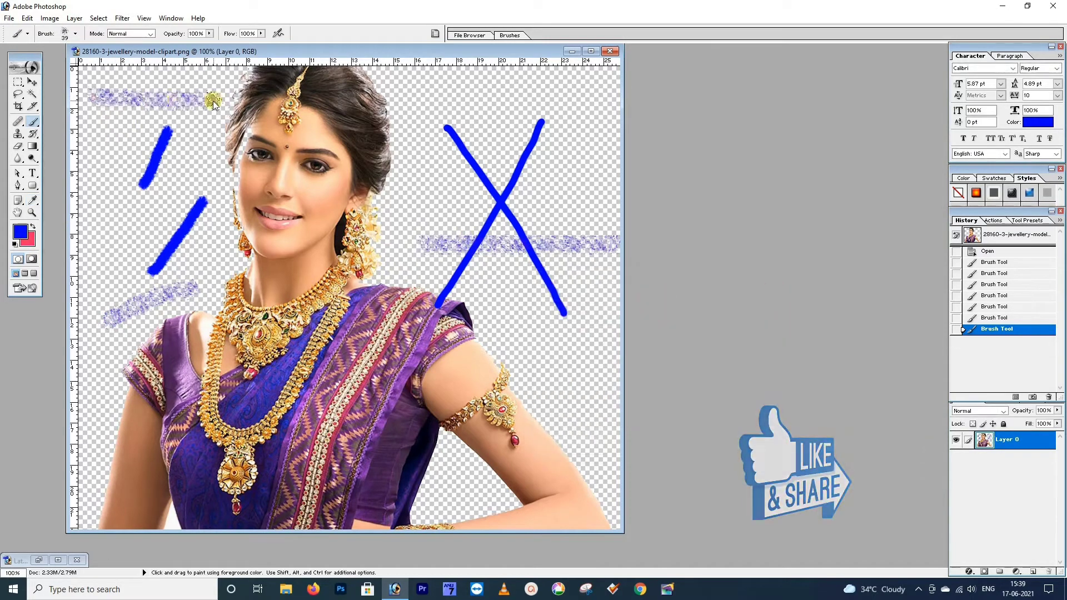
Step: Swap the foreground and background colours and paint three speckled pinkish-red strokes across the model's forehead, mouth and neck
click(33, 228)
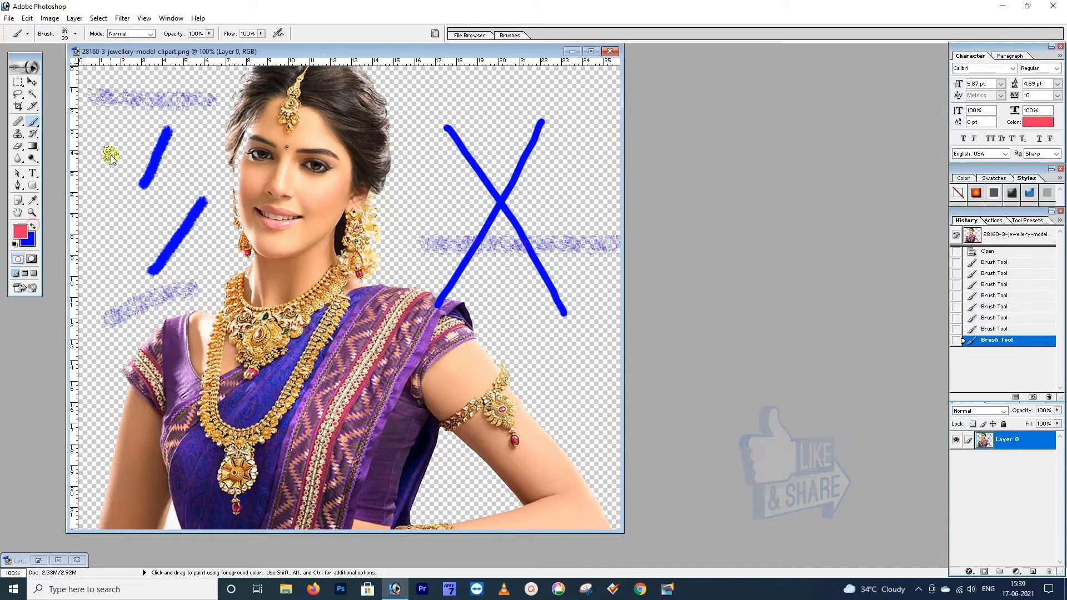
drag(110, 148, 287, 126)
drag(163, 232, 412, 191)
drag(258, 268, 412, 234)
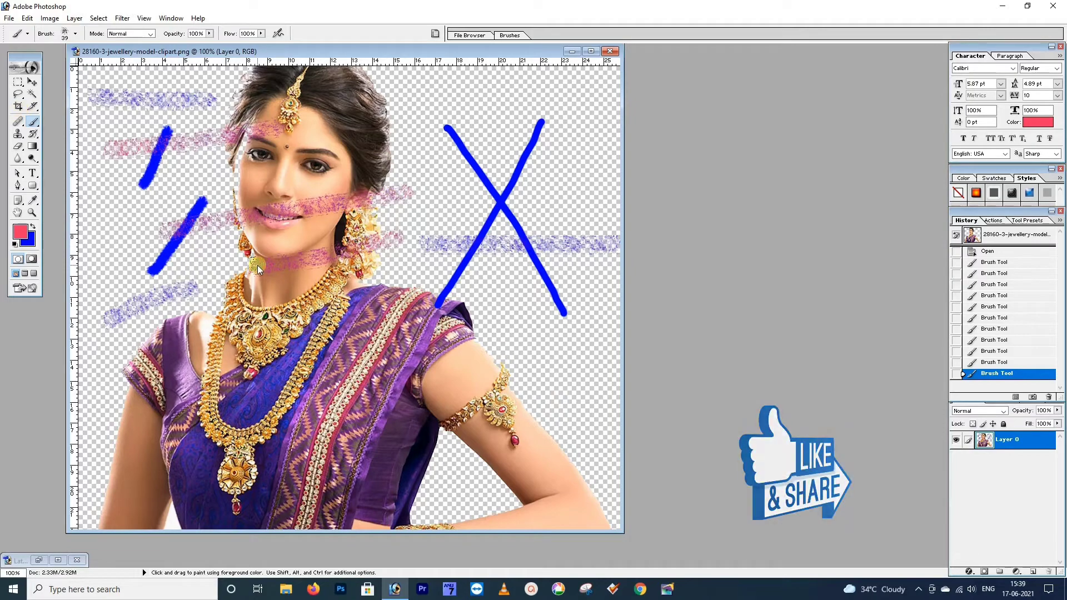
Step: Restore the original image with the History Brush at 200 px, painting over all the blue and pinkish-red strokes
click(33, 133)
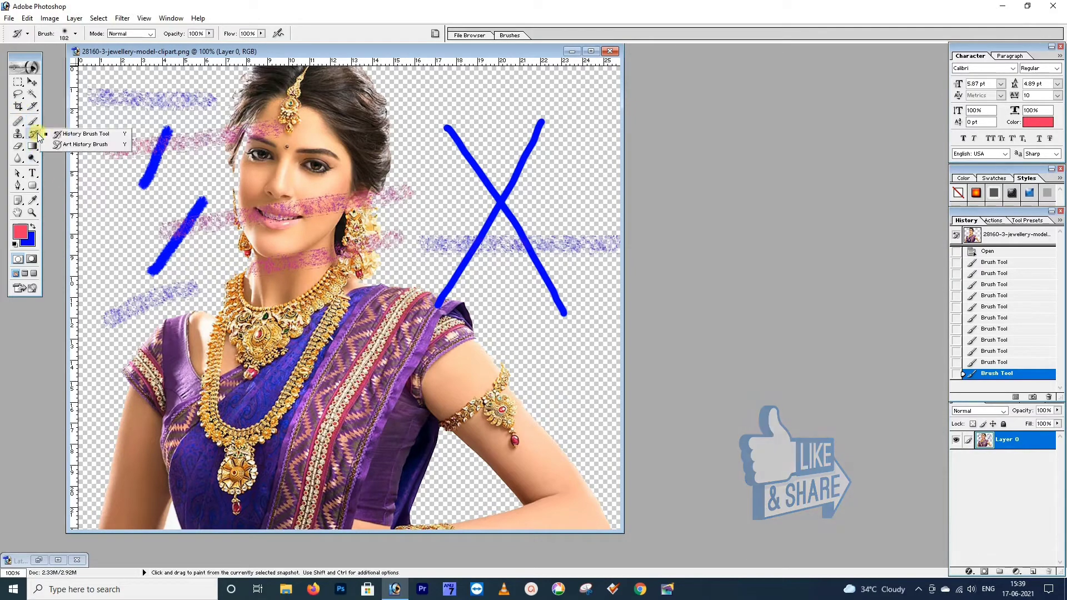
click(66, 132)
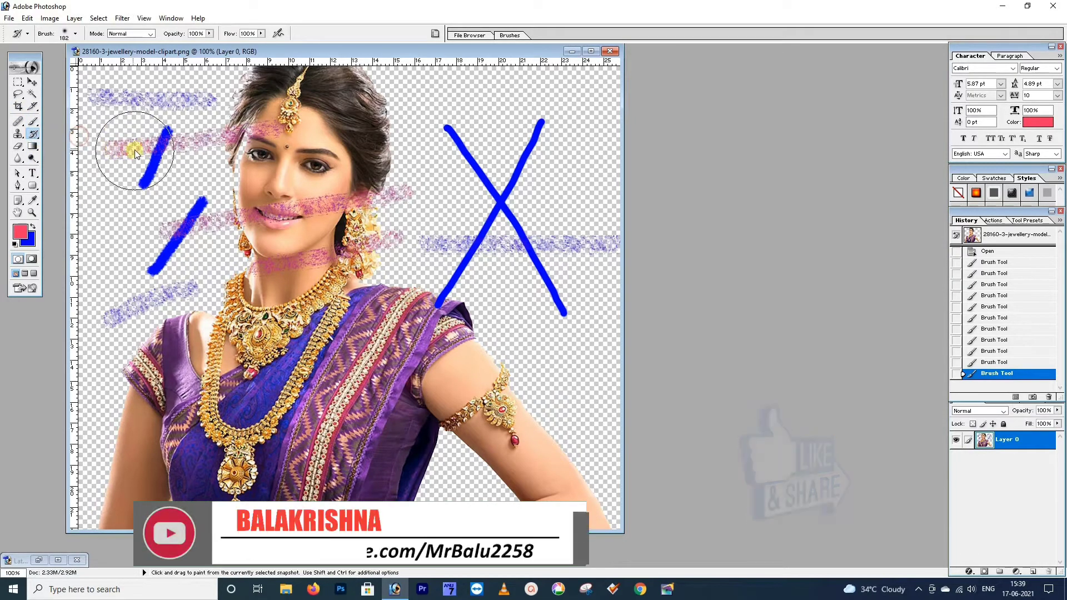
click(75, 34)
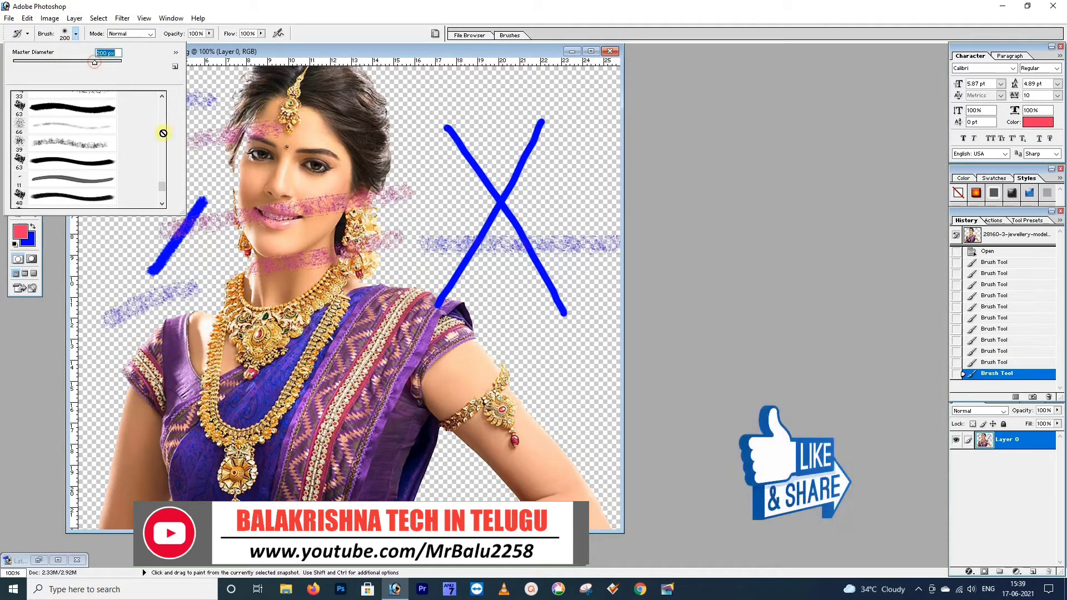
click(195, 136)
mouse_move(196, 135)
mouse_down()
mouse_move(120, 158)
mouse_move(155, 110)
mouse_up()
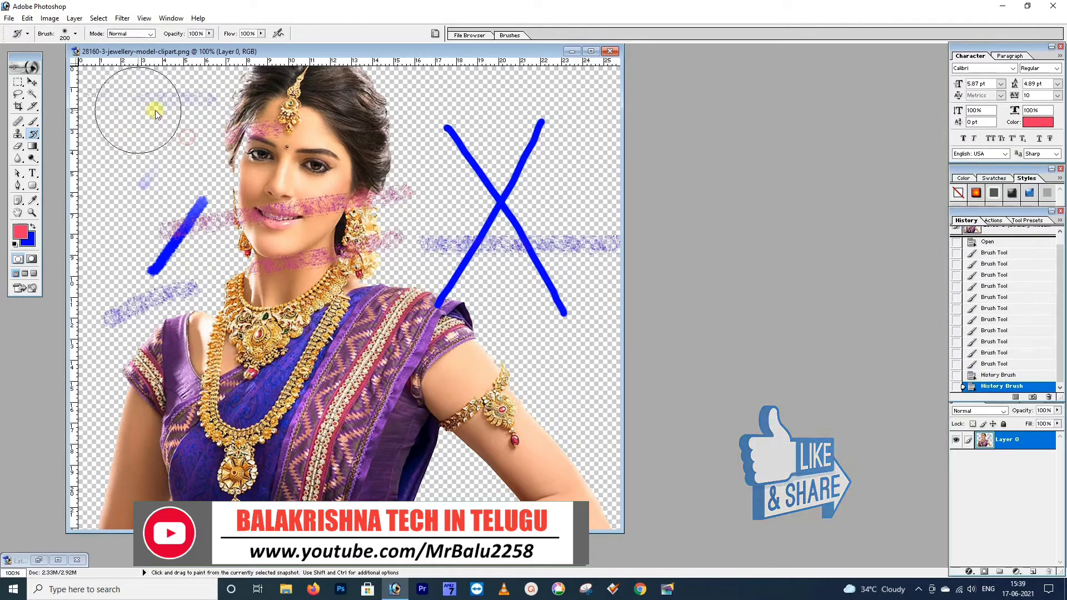
mouse_move(158, 181)
mouse_down()
mouse_move(398, 197)
mouse_move(67, 330)
mouse_move(561, 246)
mouse_move(417, 143)
mouse_move(459, 124)
mouse_move(542, 224)
mouse_move(419, 307)
mouse_move(623, 261)
mouse_up()
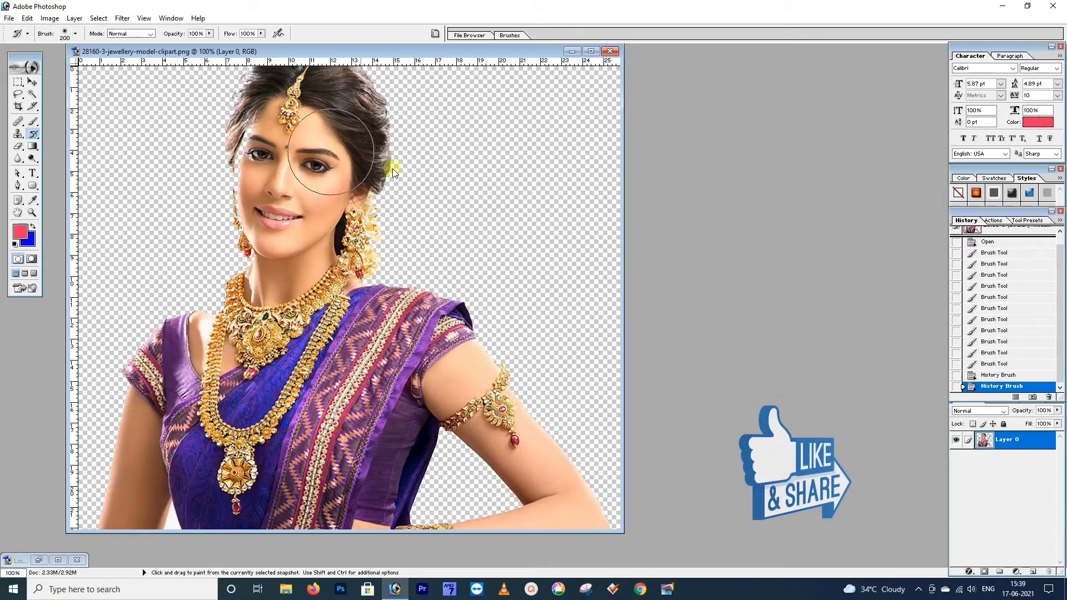
mouse_move(393, 173)
mouse_down()
mouse_move(278, 132)
mouse_move(349, 228)
mouse_move(235, 228)
mouse_up()
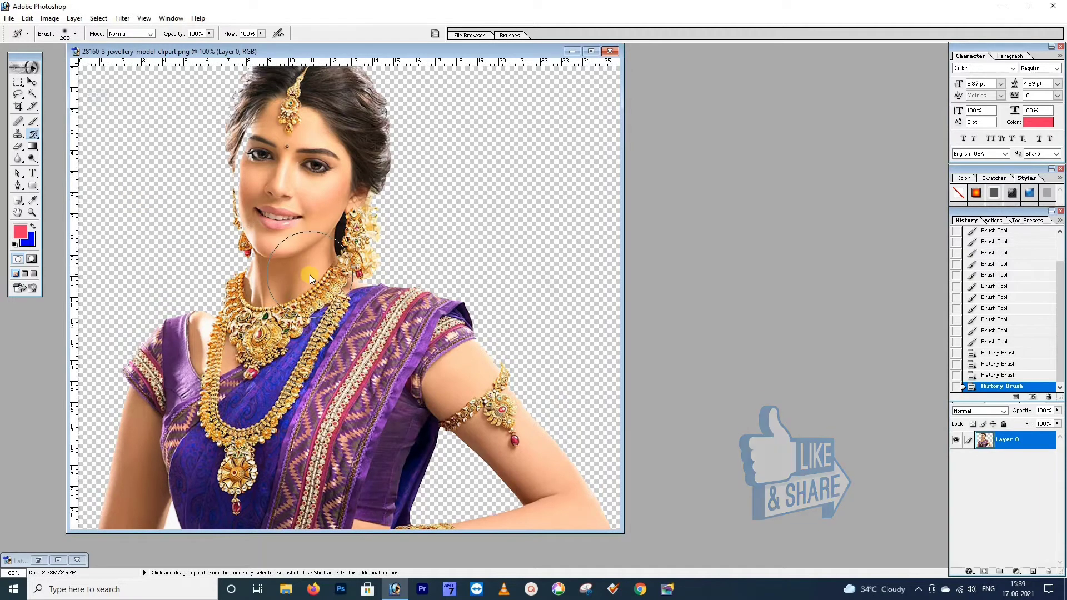
Step: Desaturate the model image to greyscale
click(49, 19)
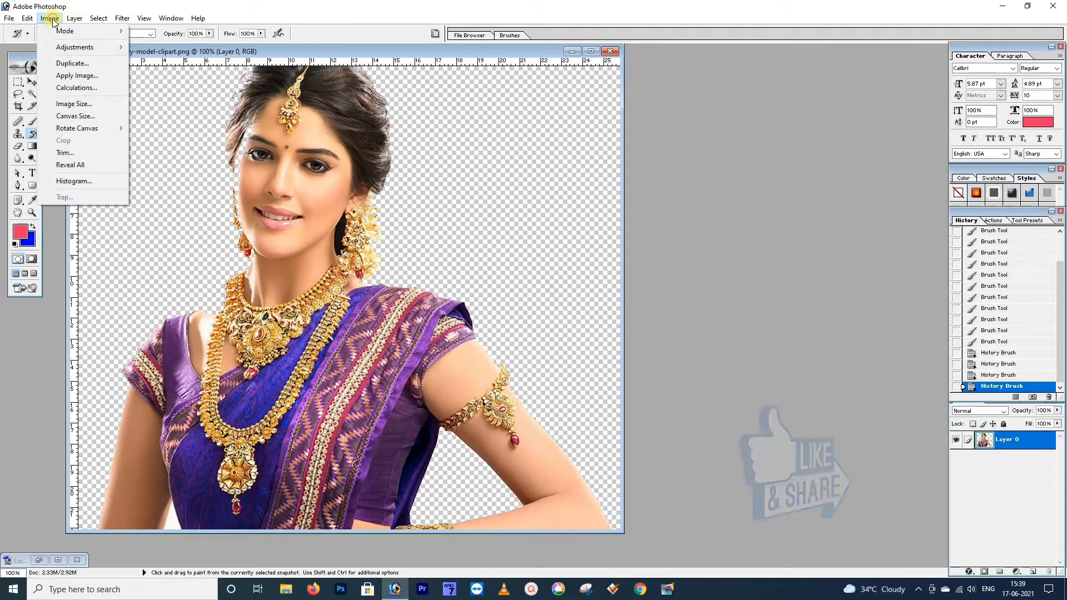
mouse_move(61, 48)
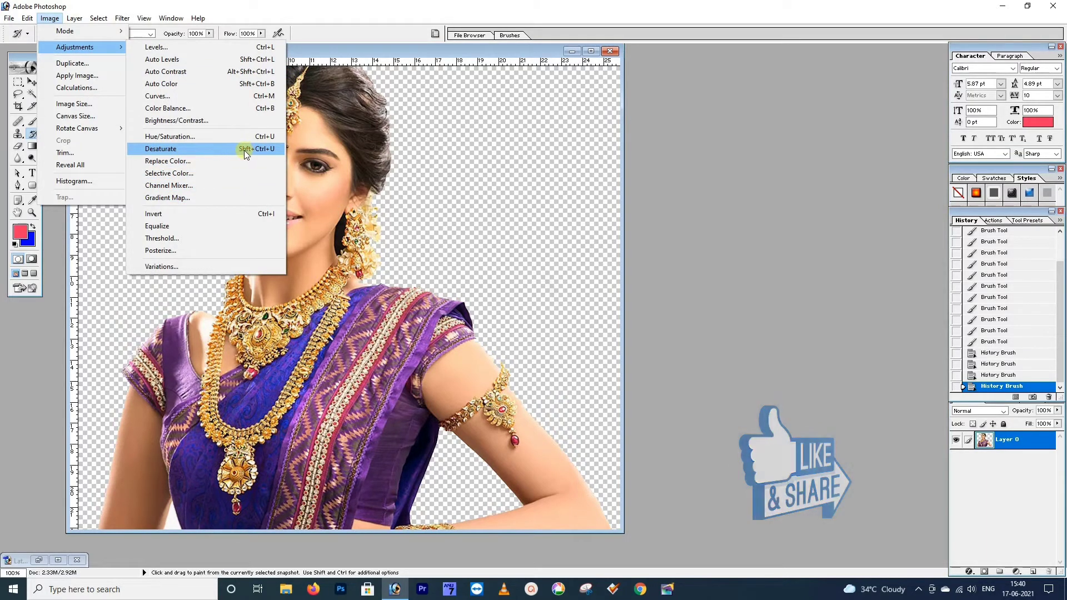
click(206, 149)
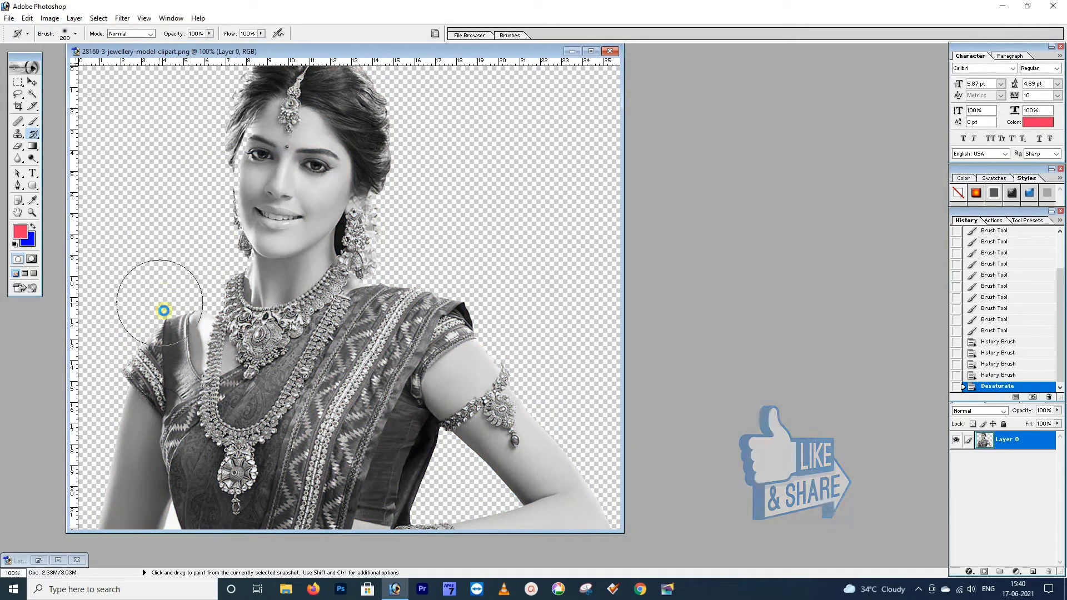
Step: Choose the History Brush Tool and set its master diameter to 16 px
click(32, 138)
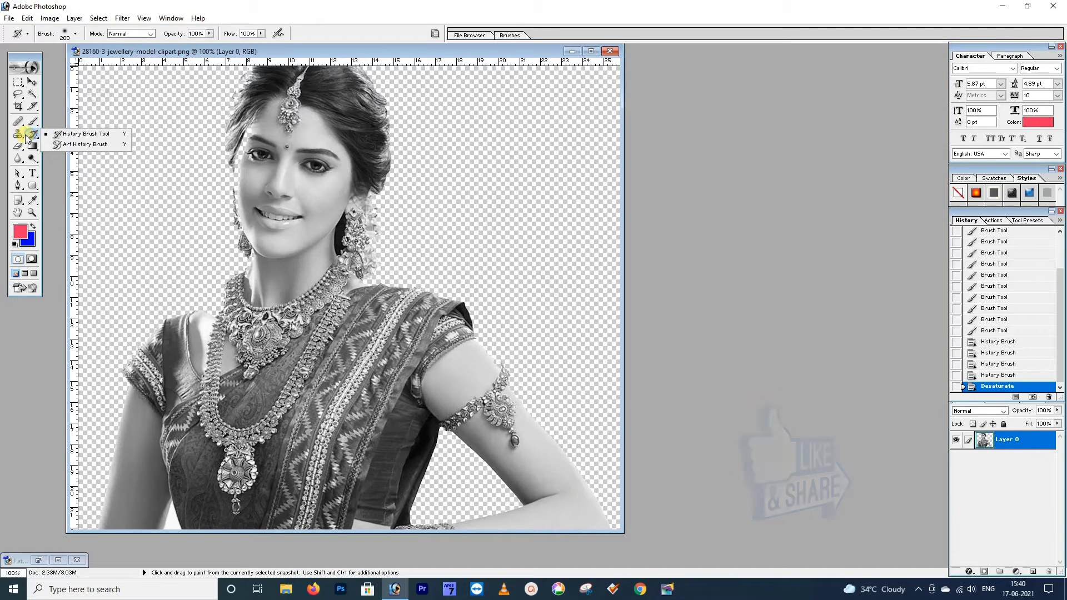
click(61, 135)
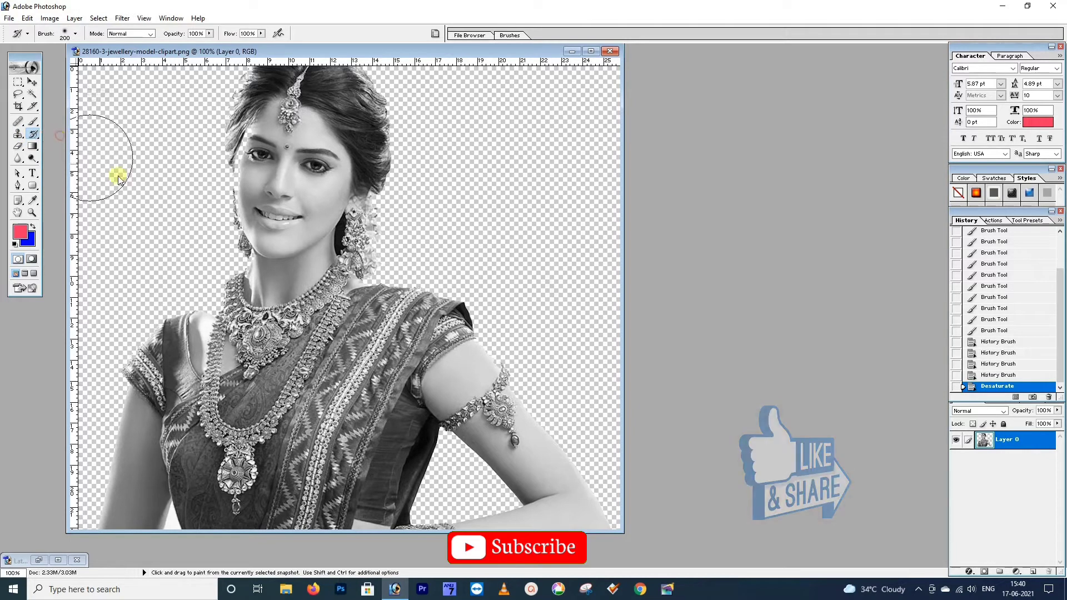
click(77, 34)
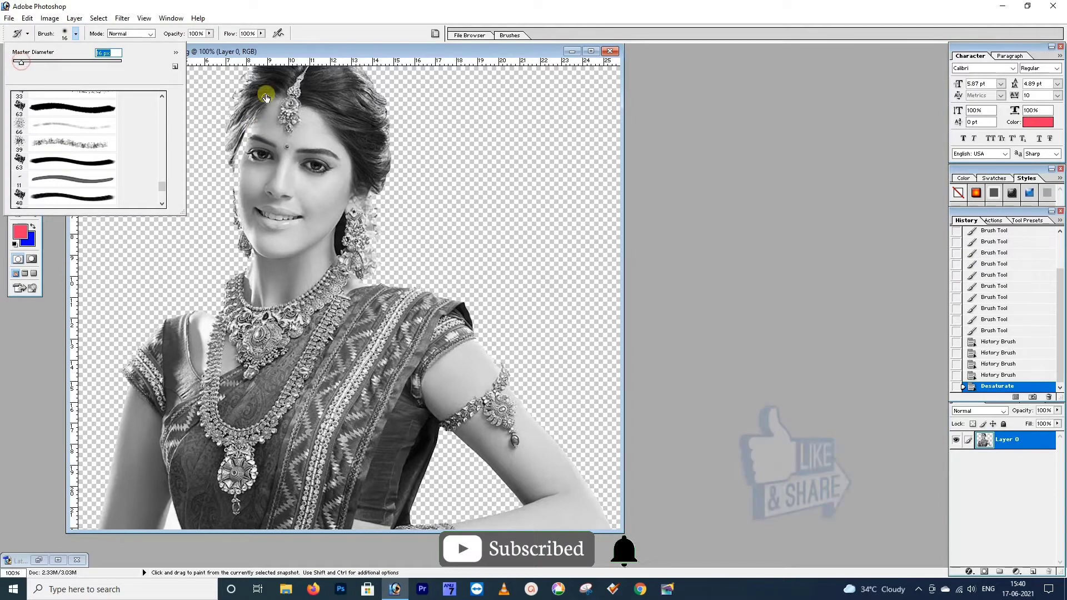
click(276, 57)
Step: Restore the colour of the forehead ornament, its hair chain and the large earring beside the flowers with the 16 px History Brush
click(32, 213)
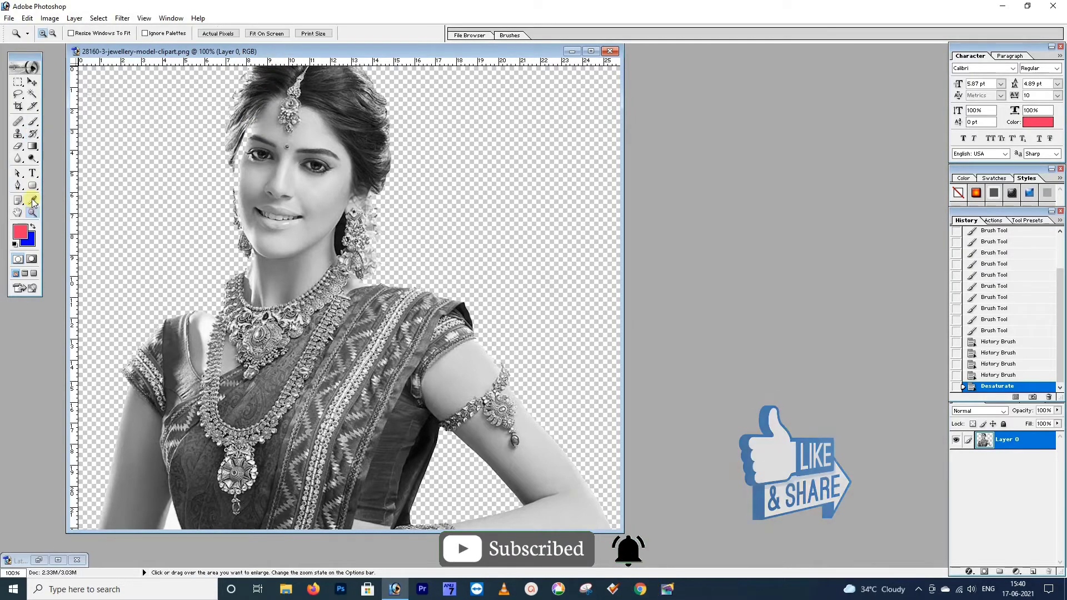
click(195, 168)
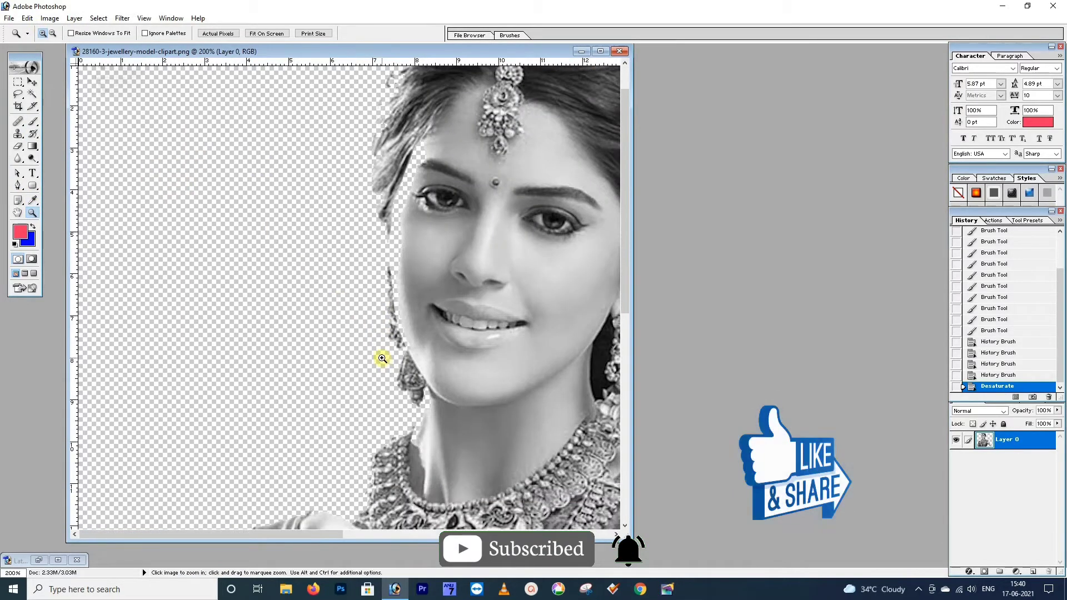
drag(543, 302, 153, 265)
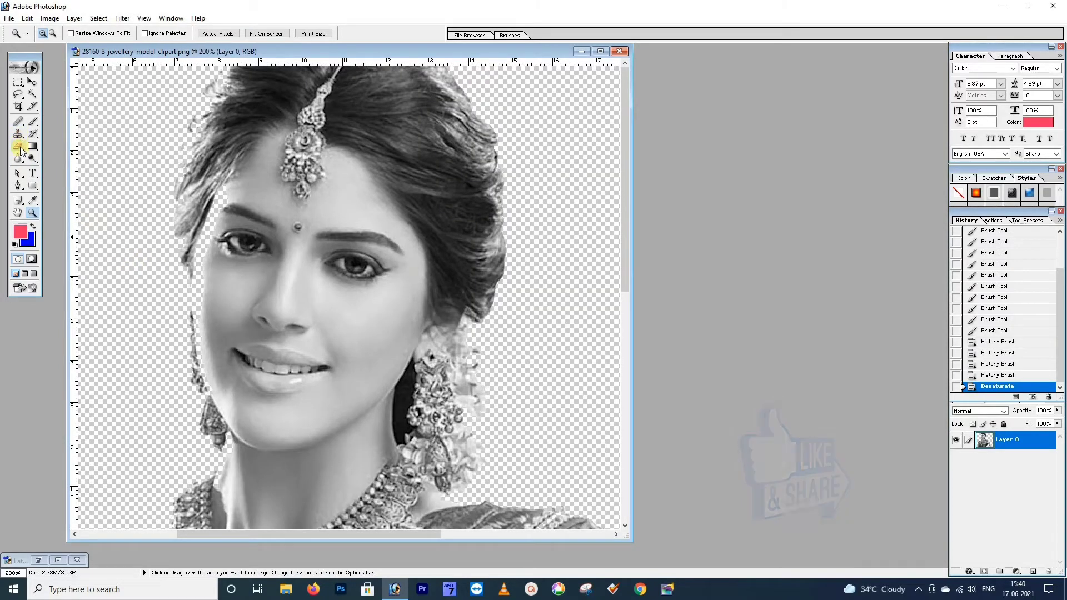
click(33, 134)
click(62, 135)
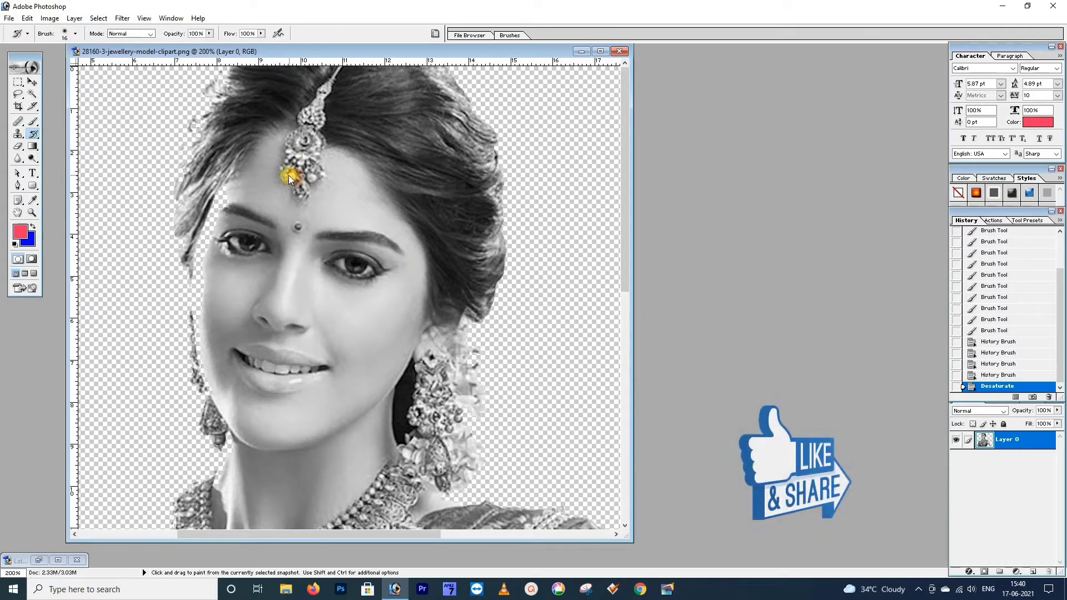
mouse_move(289, 175)
mouse_down()
mouse_move(304, 175)
mouse_move(296, 188)
mouse_up()
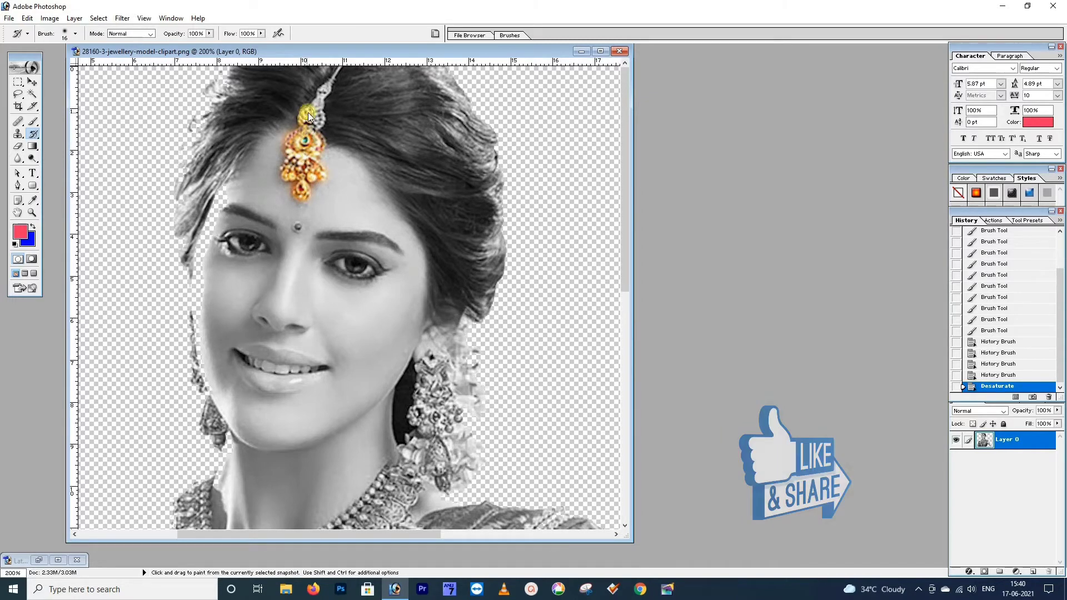
drag(315, 122, 326, 98)
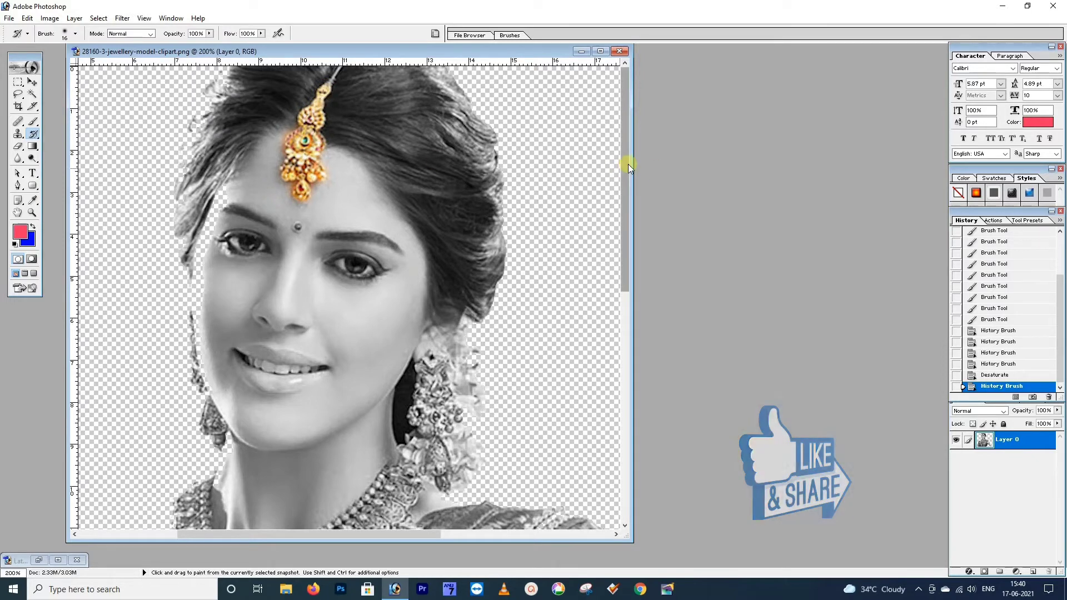
drag(334, 75, 336, 68)
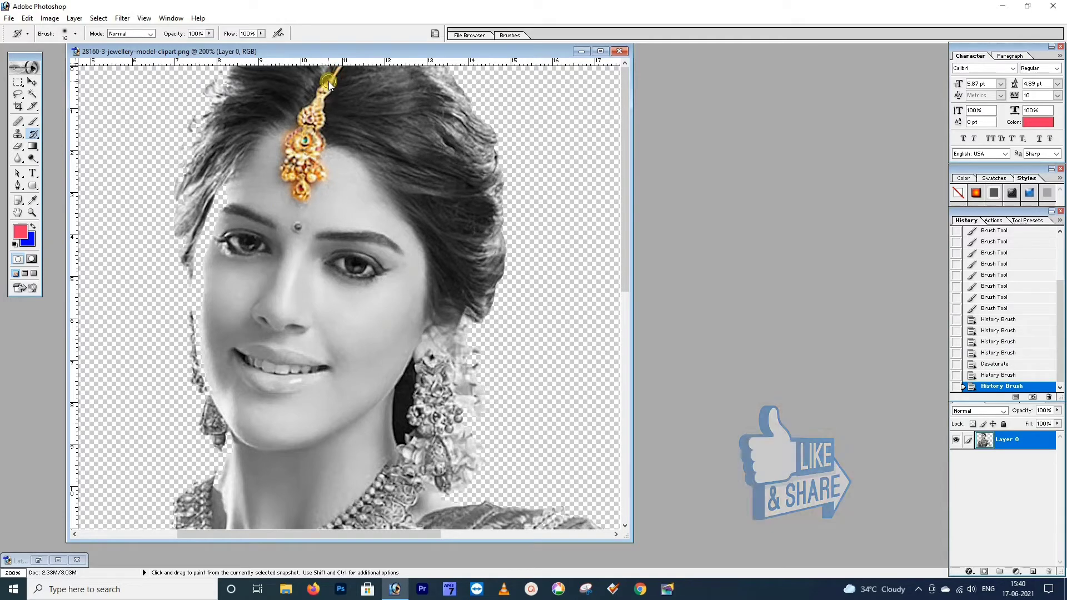
click(329, 81)
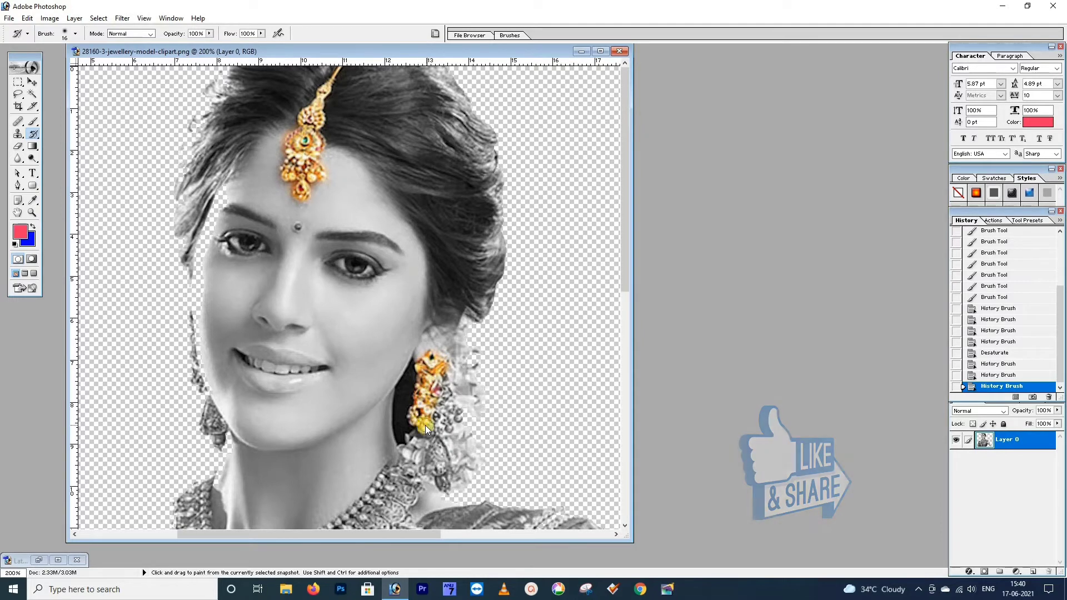
drag(425, 425, 445, 393)
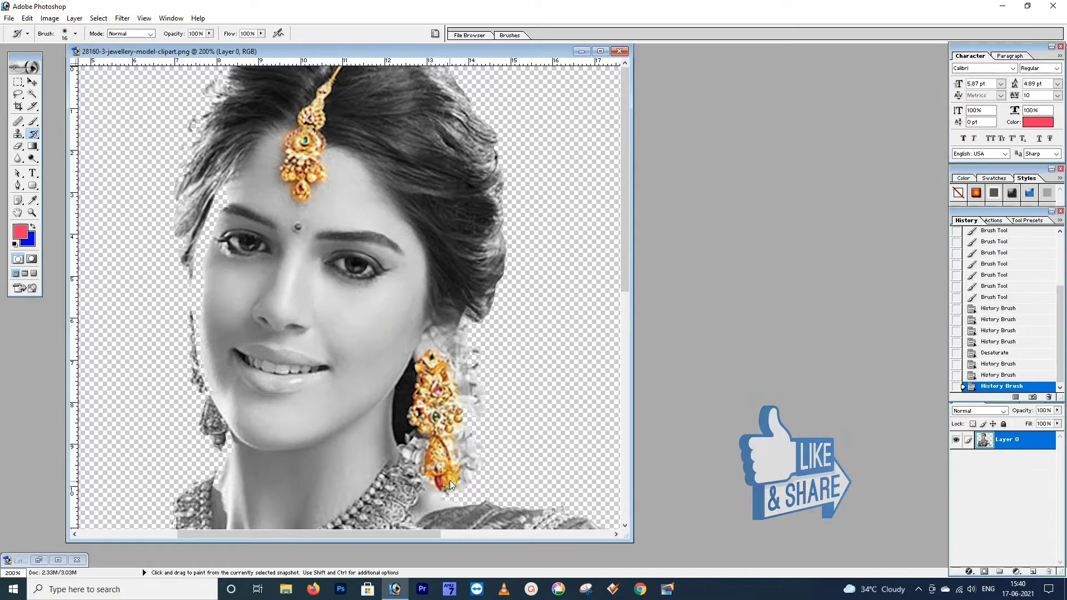
drag(448, 488, 450, 487)
Step: Restore the colour of the short necklace's side and centre with the History Brush, undoing the last stroke and repainting
drag(627, 281, 626, 422)
drag(210, 340, 308, 286)
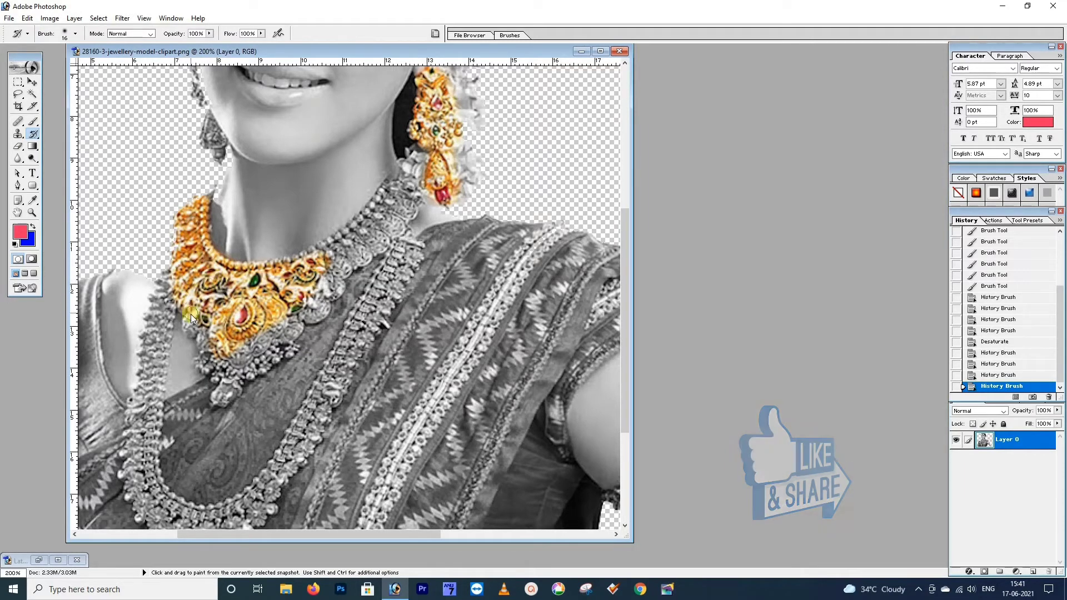
drag(191, 318, 196, 333)
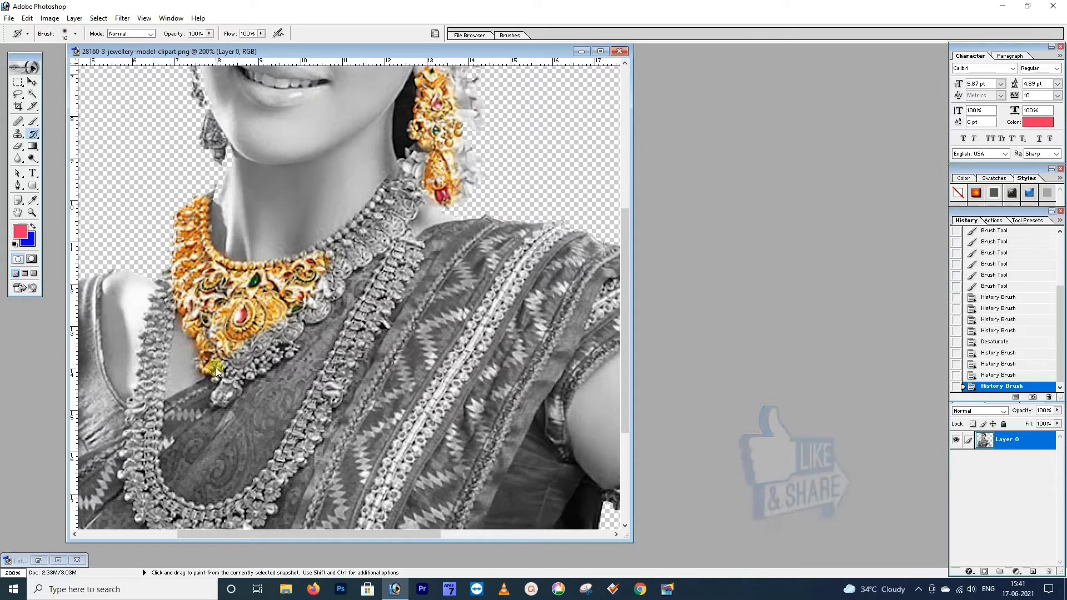
mouse_move(219, 381)
mouse_down()
mouse_move(235, 381)
mouse_move(233, 356)
mouse_up()
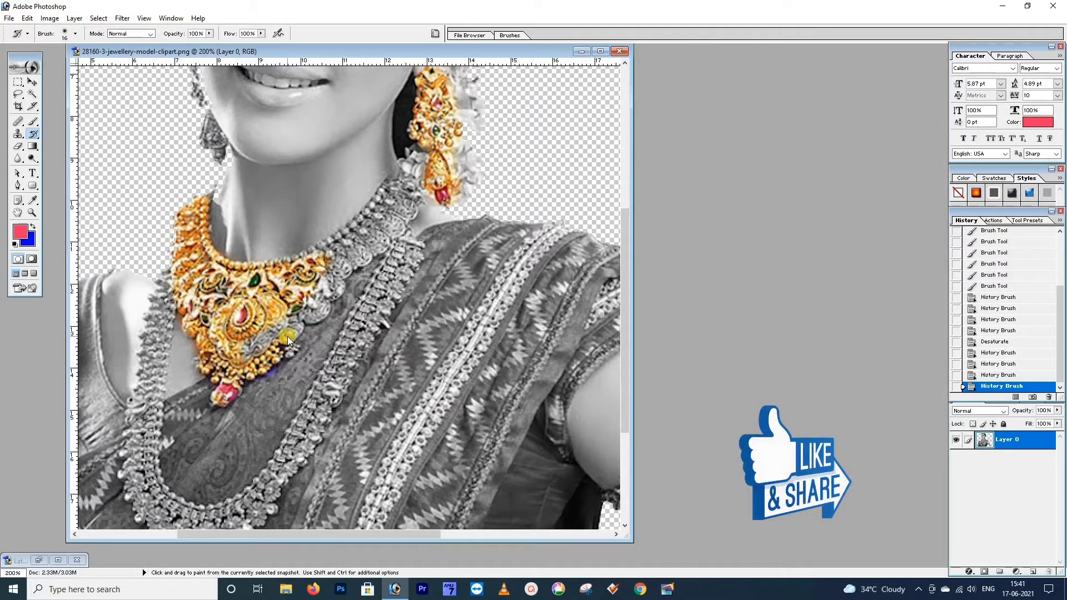
key(ctrl+z)
mouse_move(192, 314)
mouse_down()
mouse_move(248, 343)
mouse_move(235, 356)
mouse_up()
scroll(235, 356, up, 3)
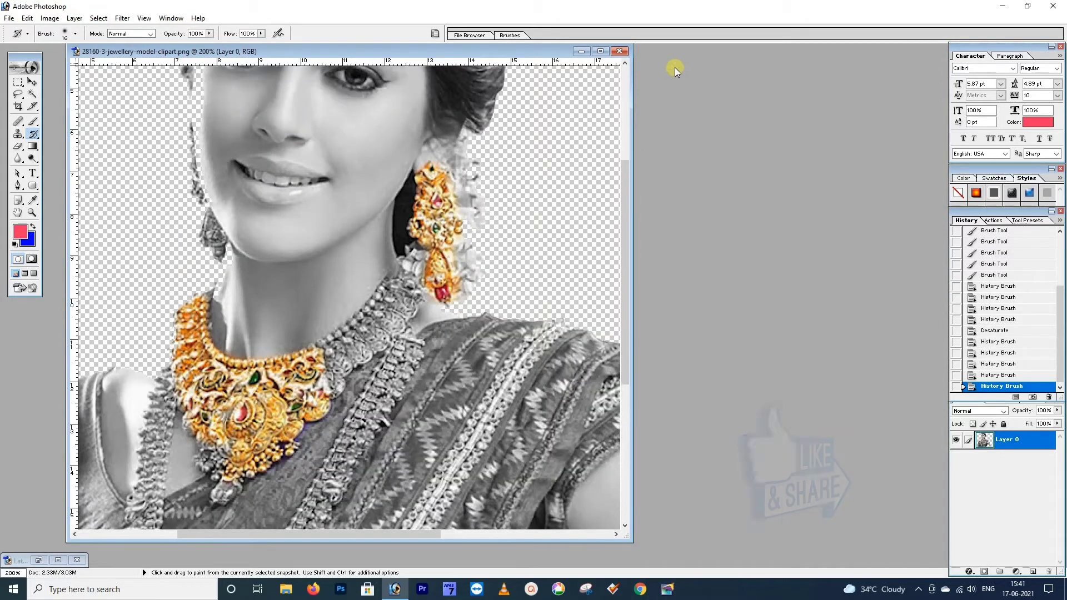
click(620, 52)
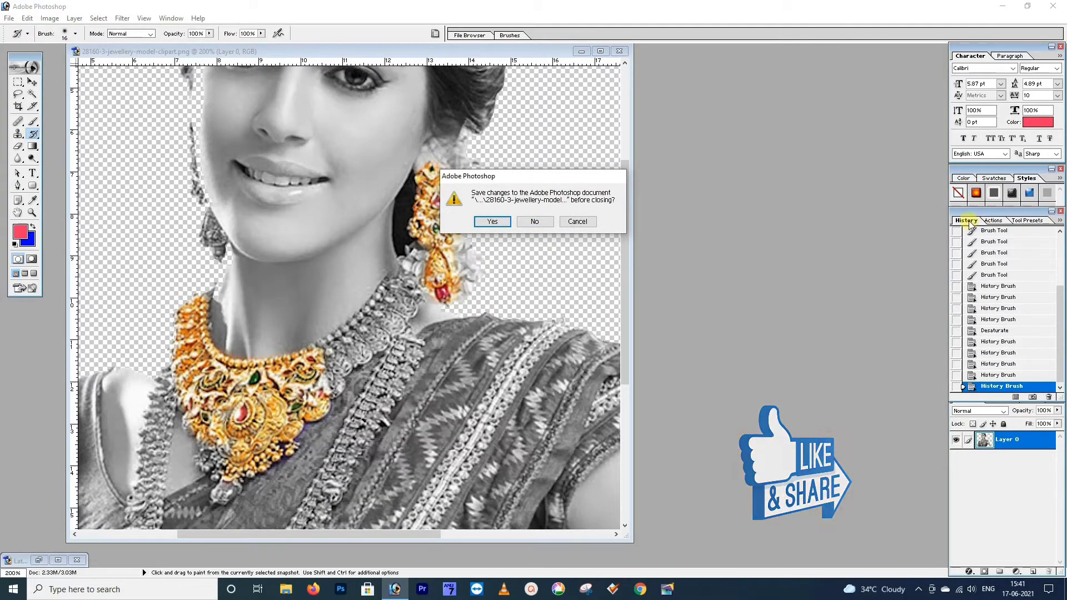
click(571, 224)
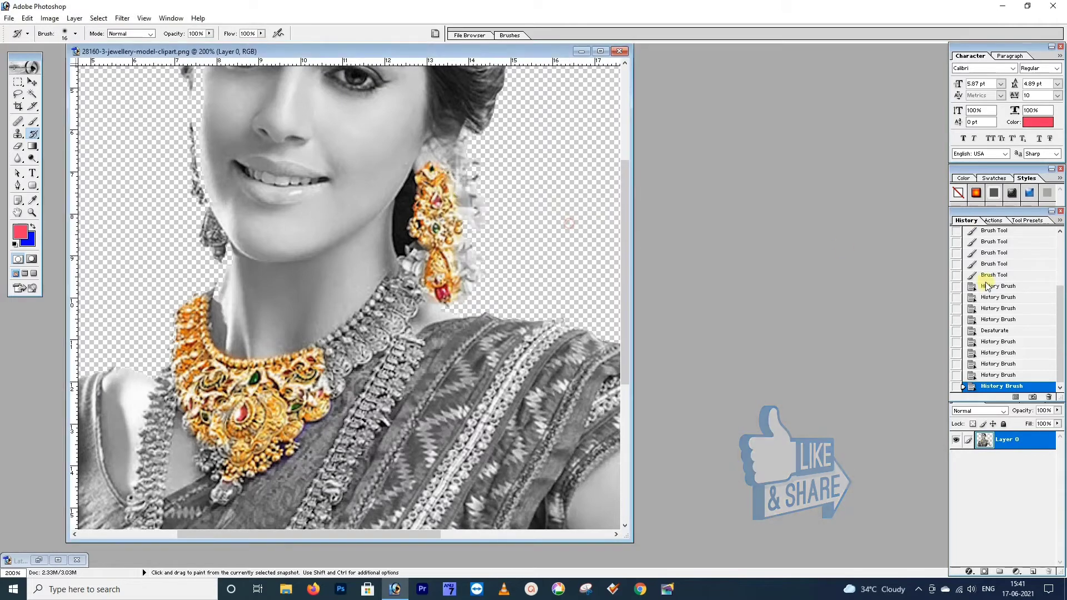
Step: Return the image to the second Brush Tool history state and view it at 100% zoom
mouse_move(1062, 299)
mouse_down()
mouse_move(1062, 257)
mouse_move(1011, 245)
mouse_up()
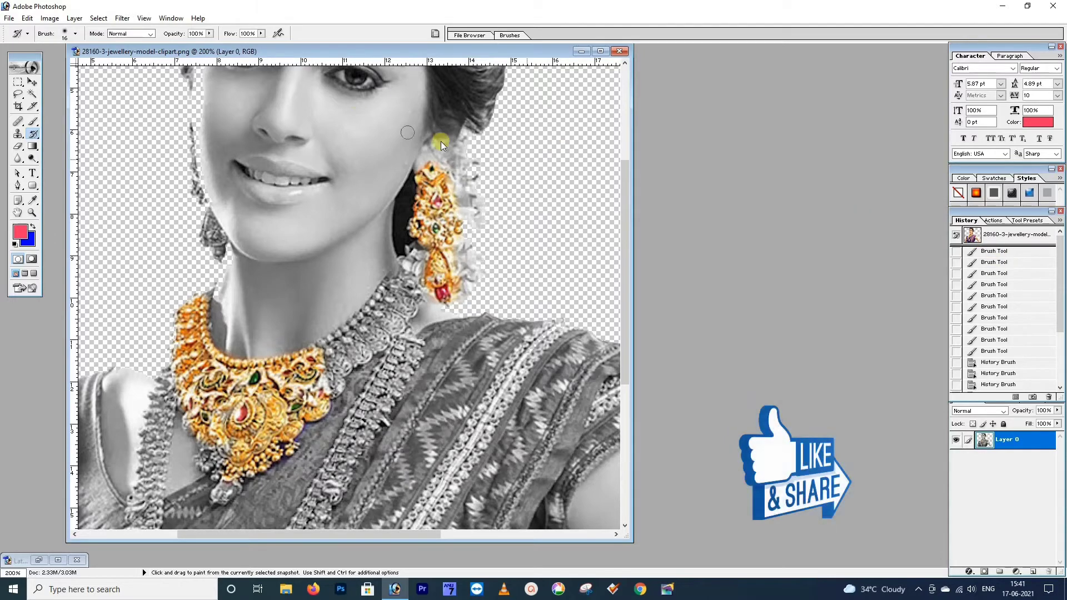
click(995, 251)
click(996, 262)
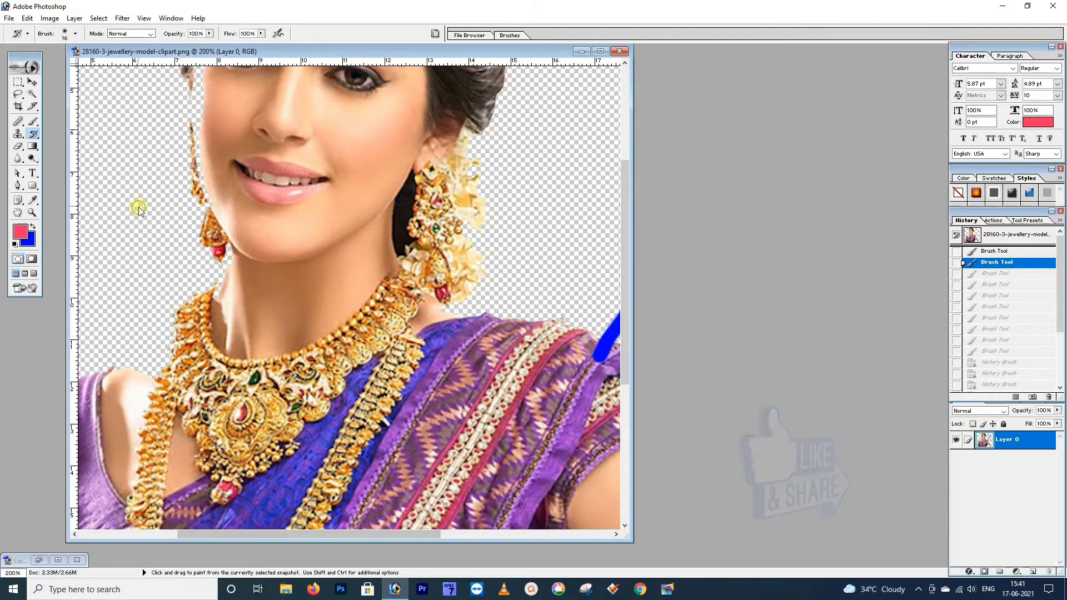
click(31, 212)
click(52, 34)
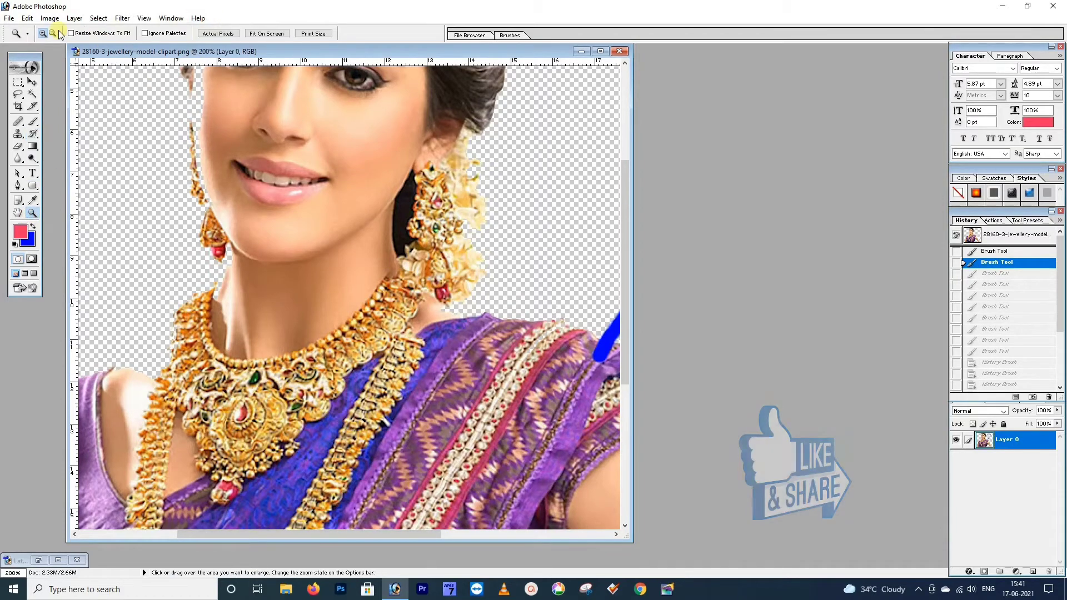
click(348, 228)
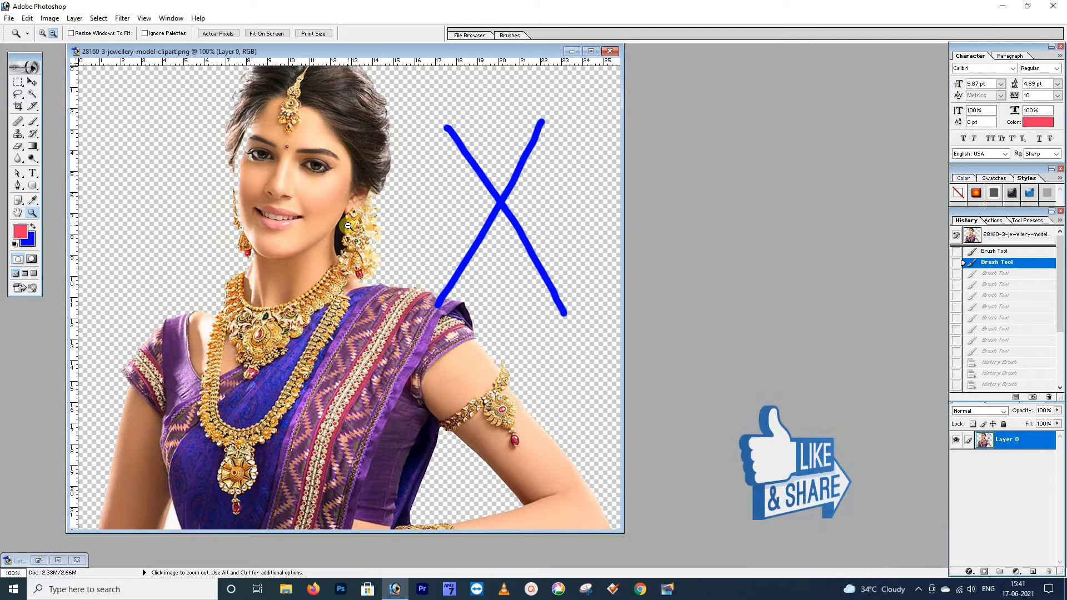
Step: Step forward through the remaining Brush Tool history states up to the first History Brush state
click(996, 273)
click(993, 284)
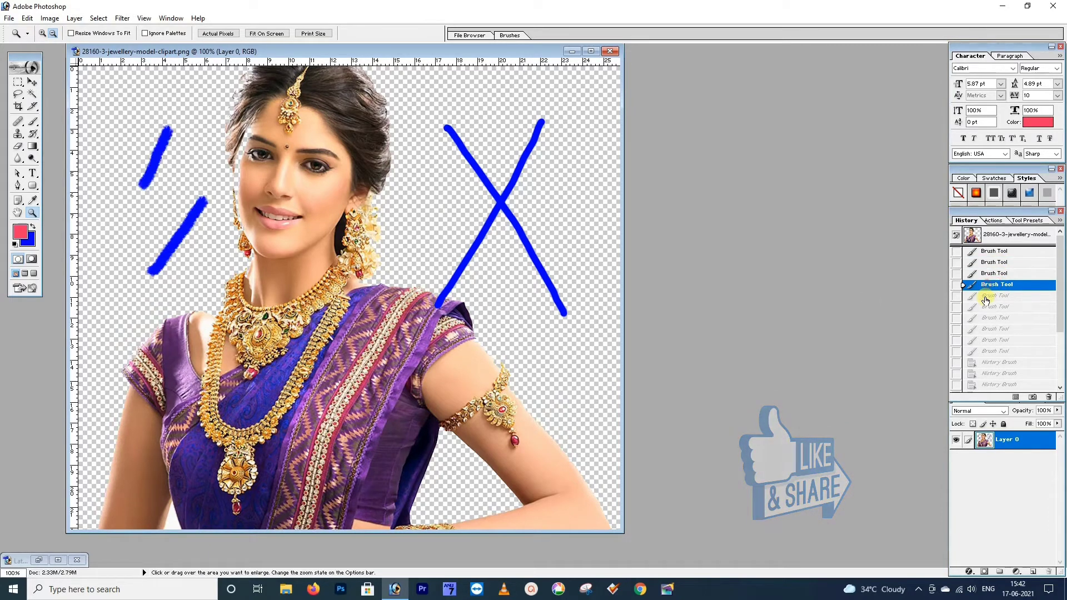
click(989, 296)
click(988, 307)
click(989, 317)
click(991, 328)
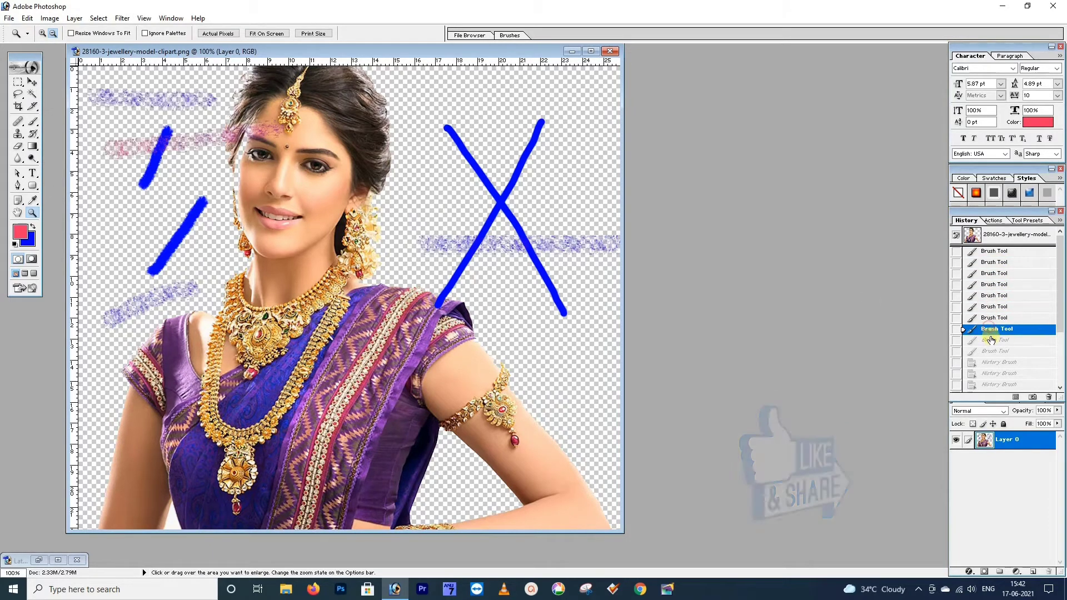
click(992, 339)
click(993, 351)
click(993, 362)
scroll(992, 356, down, 2)
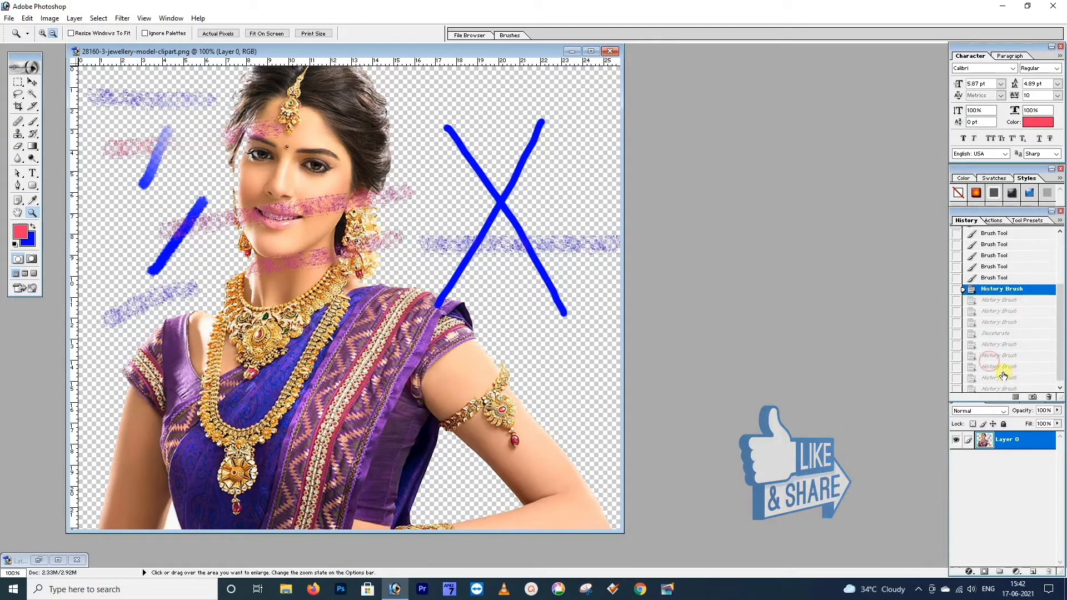
Step: Step through the History Brush states that erase the painted strokes, ending on the Desaturate state
click(988, 301)
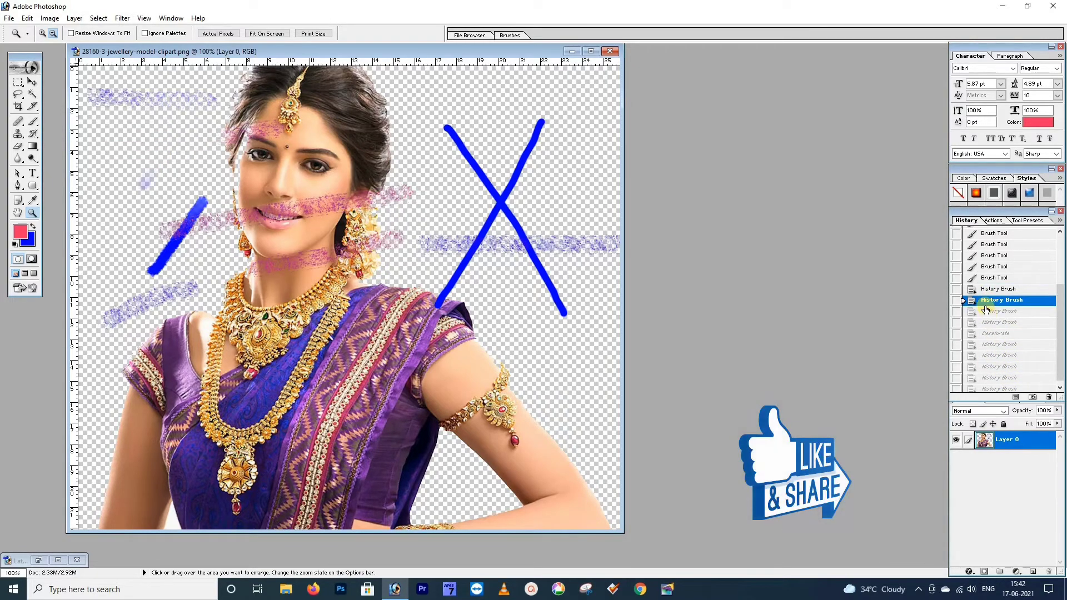
click(989, 312)
click(989, 322)
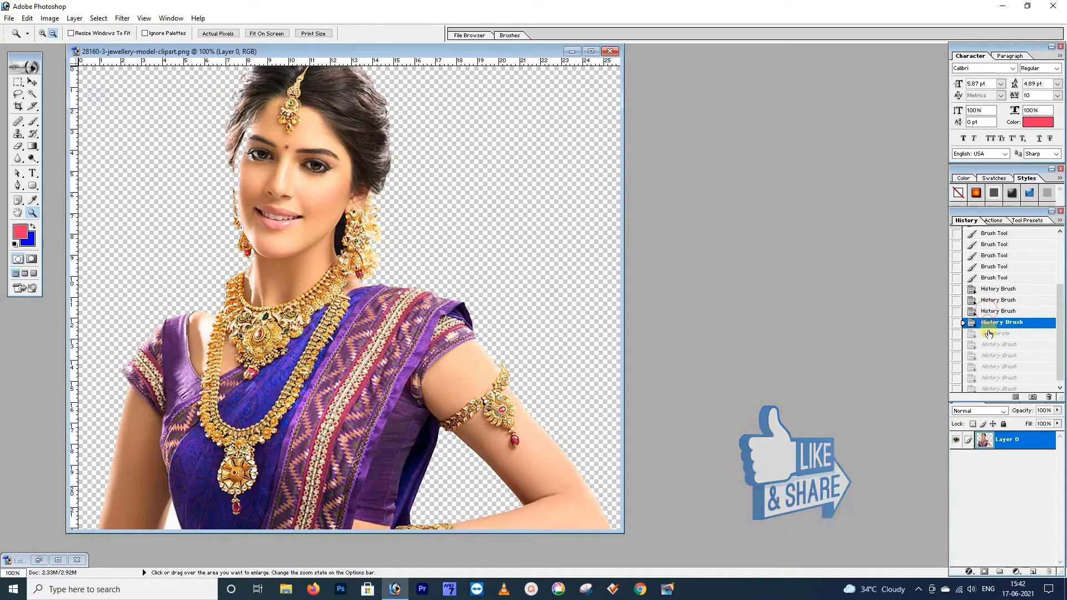
click(990, 334)
click(990, 345)
click(988, 333)
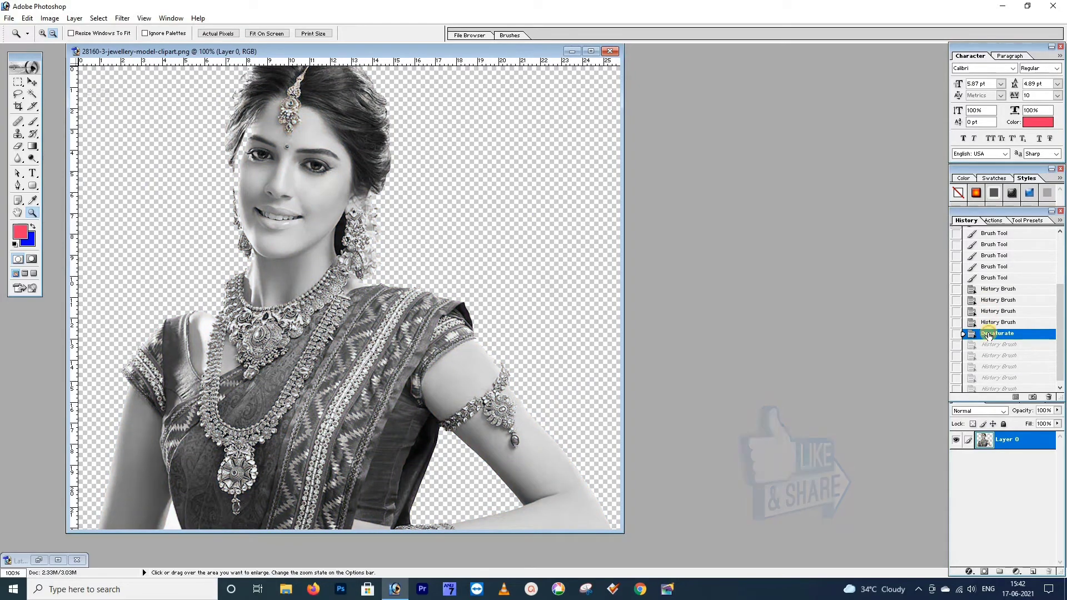
Step: Step through the History Brush states recorded after Desaturate to review how the jewellery colour was restored
click(994, 346)
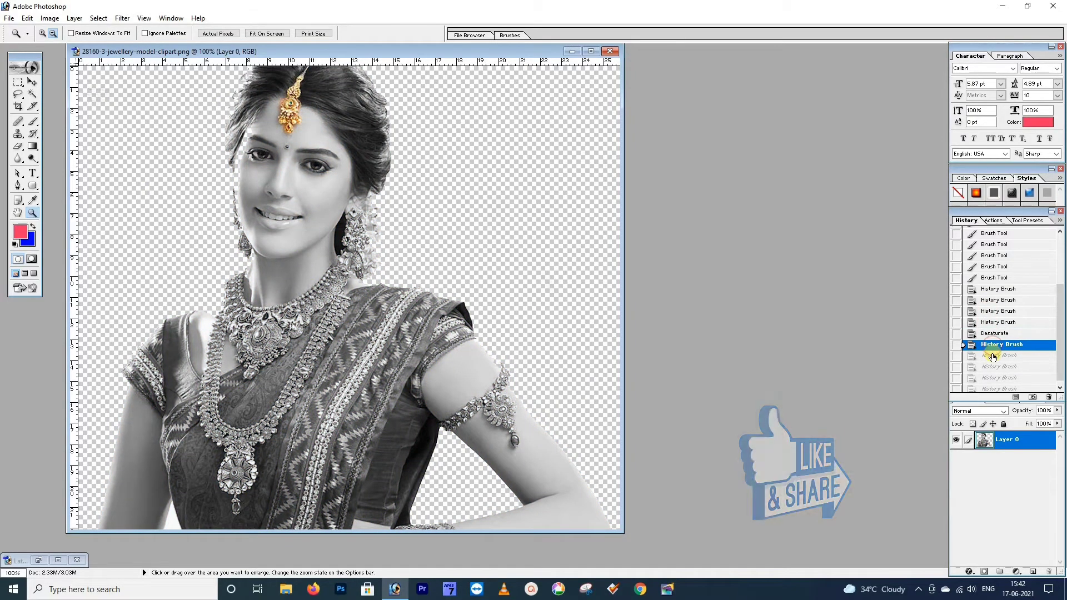
click(993, 356)
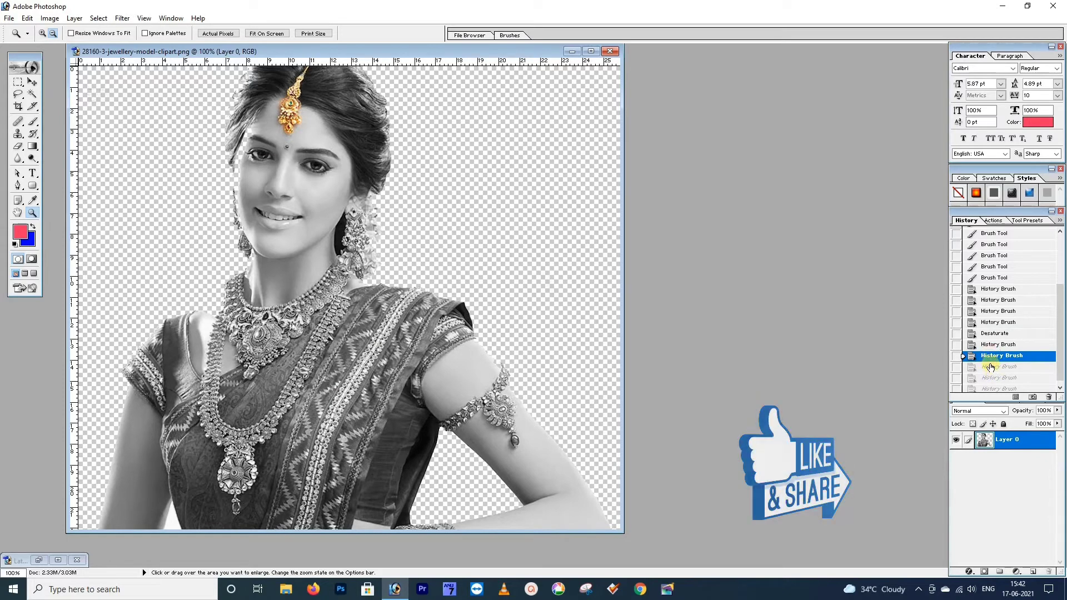
click(995, 368)
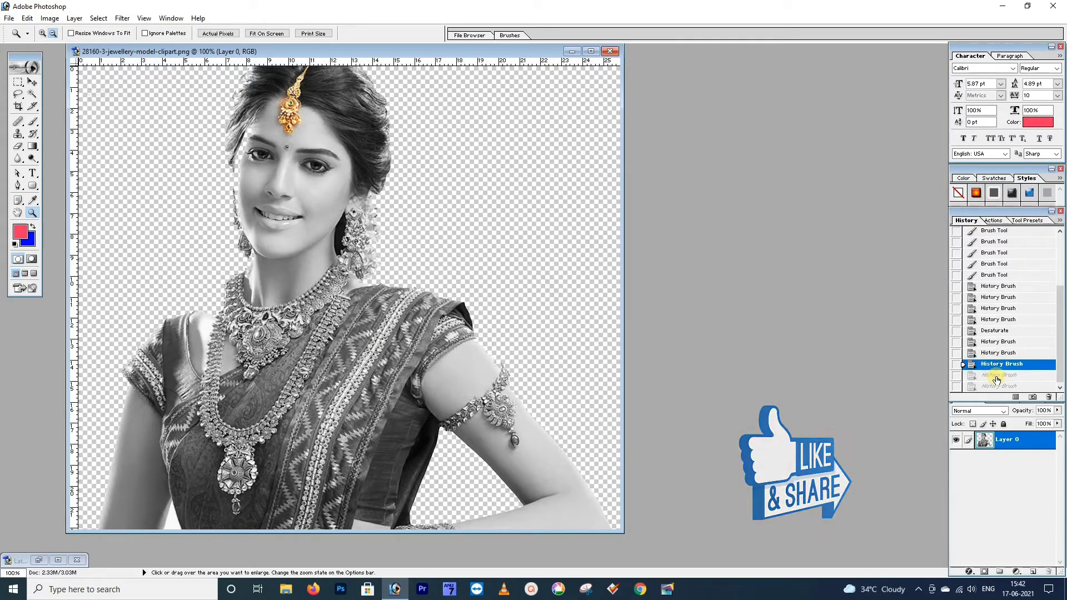
click(997, 382)
scroll(1017, 274, up, 3)
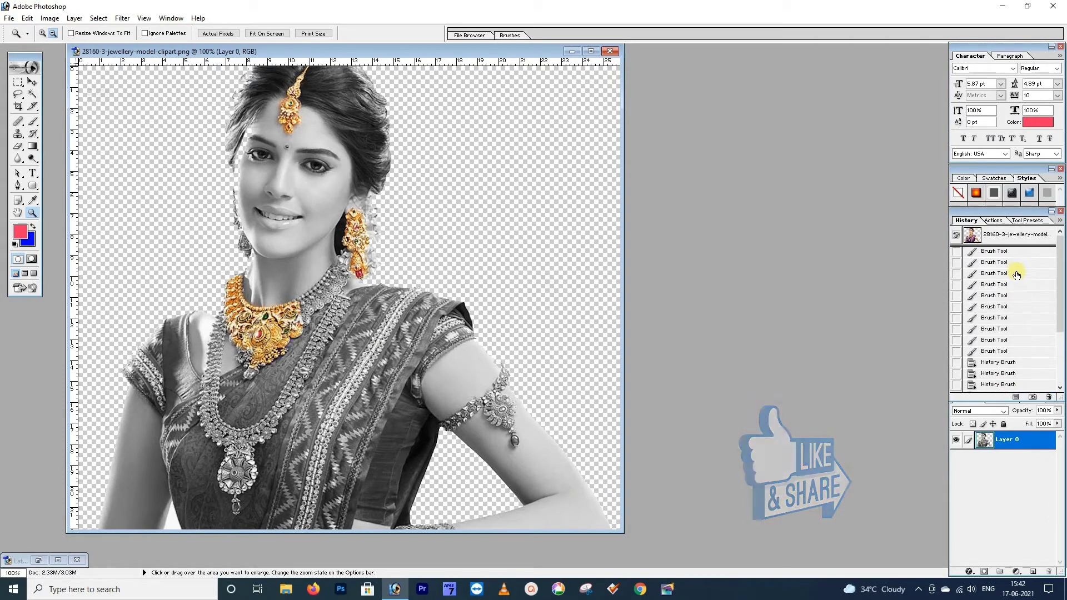
Step: Step through the first Brush Tool history states, ending on the third one
click(995, 251)
click(995, 262)
click(995, 273)
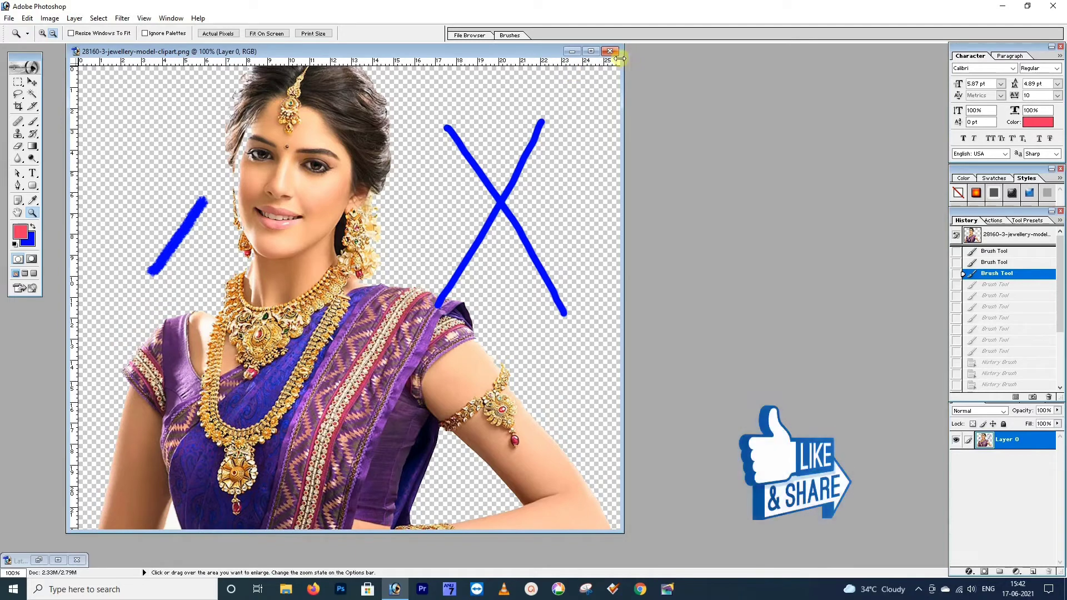
Step: Sample the cheek skin with the Healing Brush and paint over the outer corner of the model's left eye
click(34, 135)
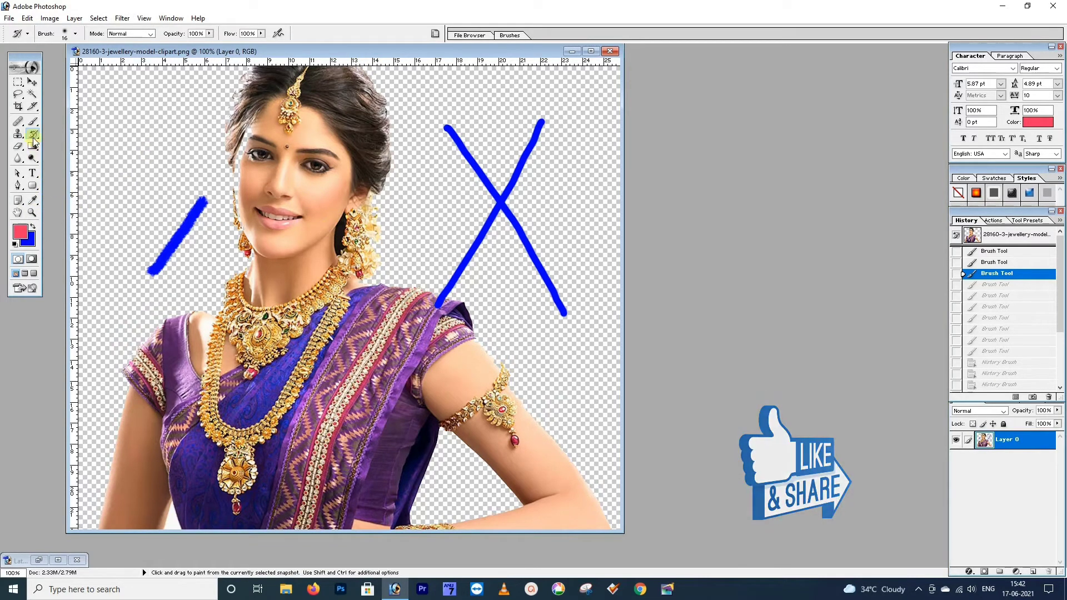
drag(33, 124, 84, 120)
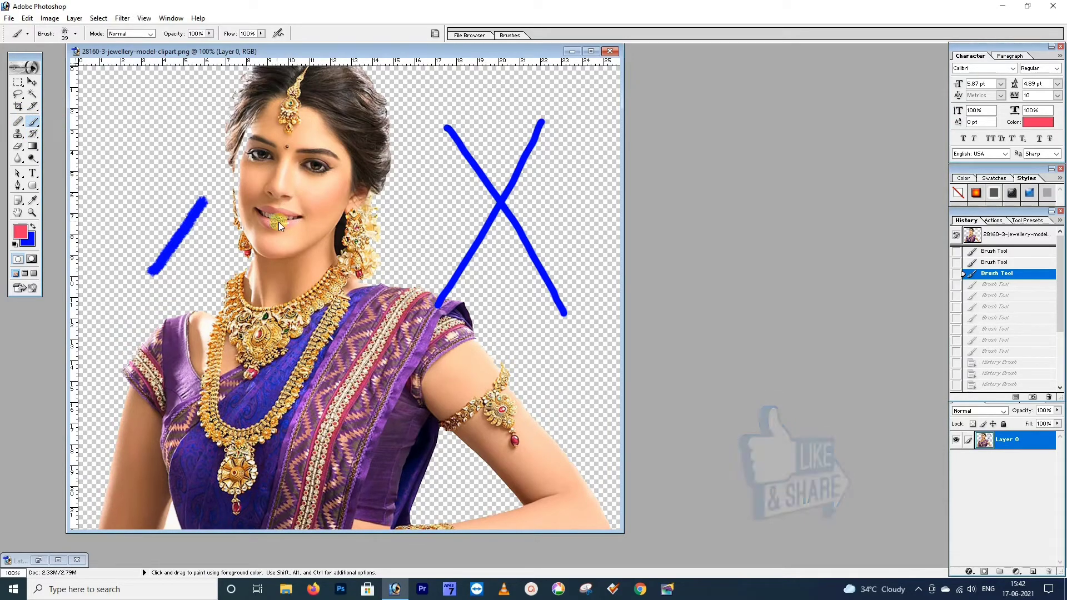
drag(18, 122, 49, 118)
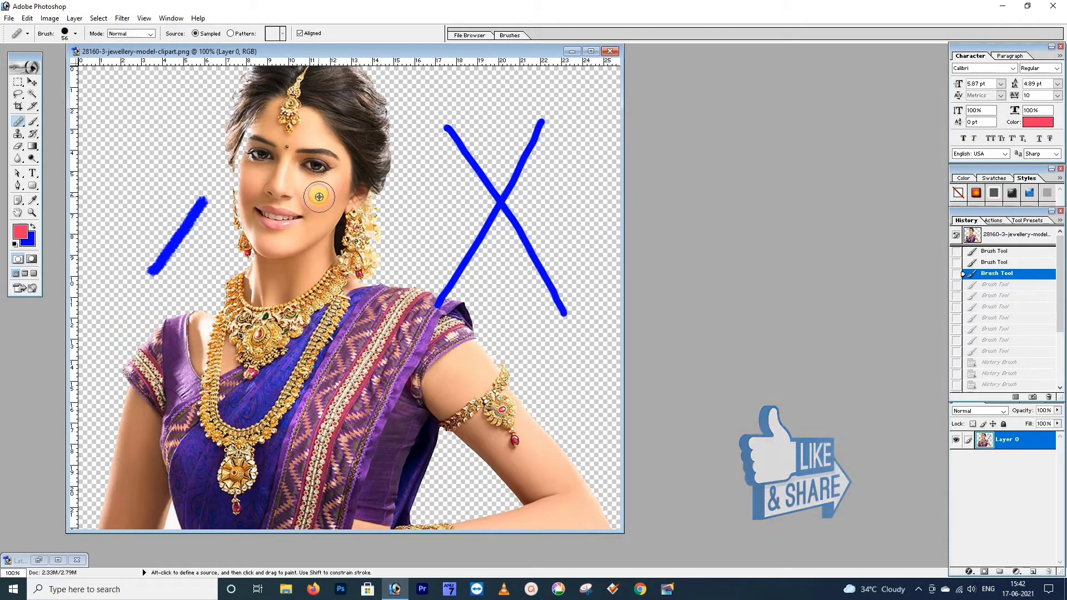
alt+click(331, 181)
click(334, 173)
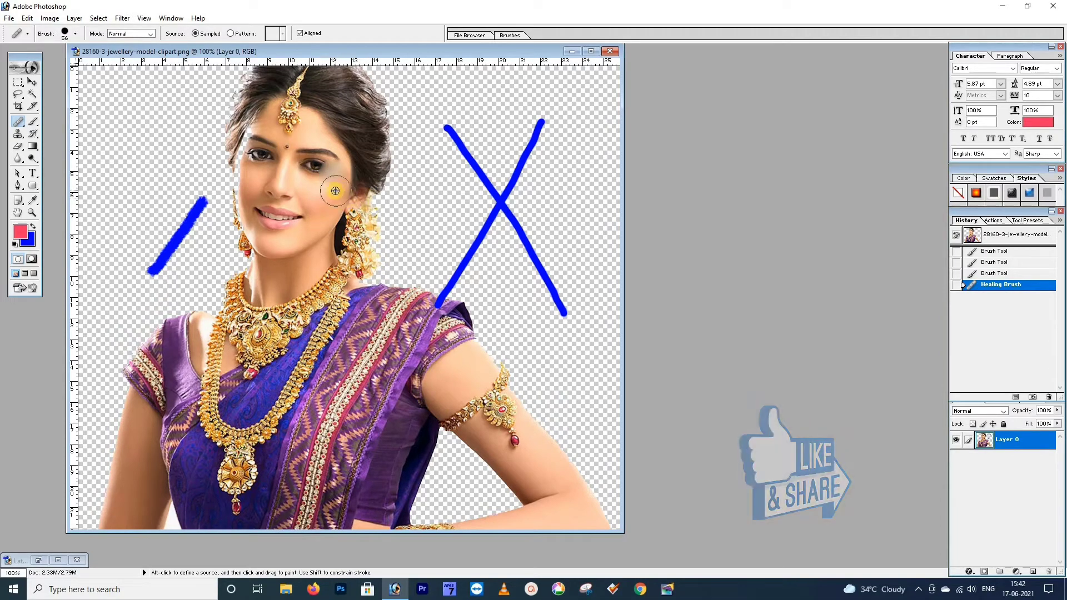
Step: Restore the smudged outer corner of the model's left eye with the History Brush at 300% zoom
click(33, 213)
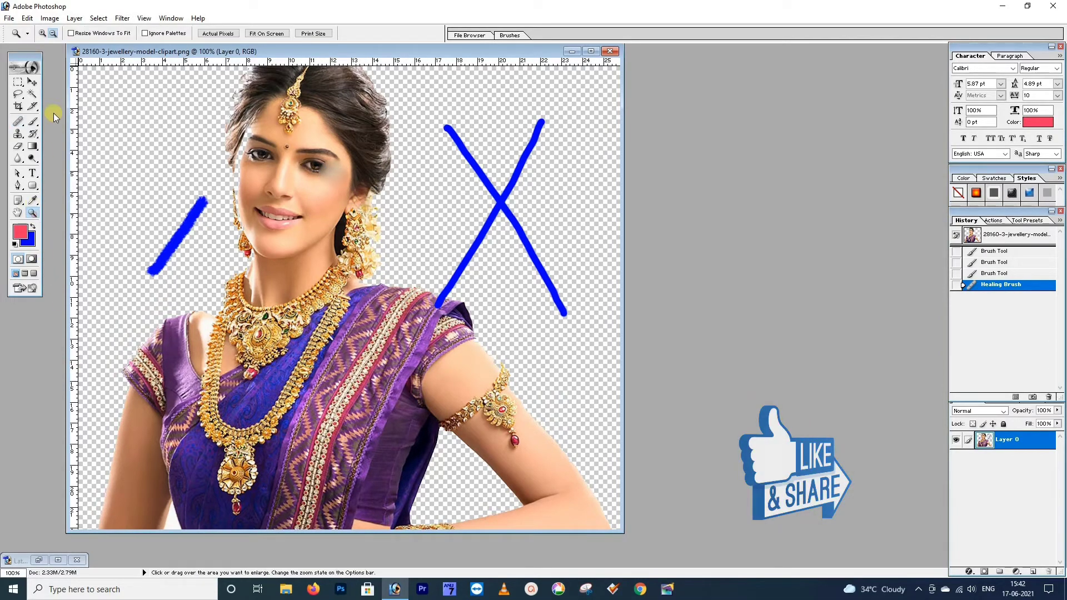
click(267, 125)
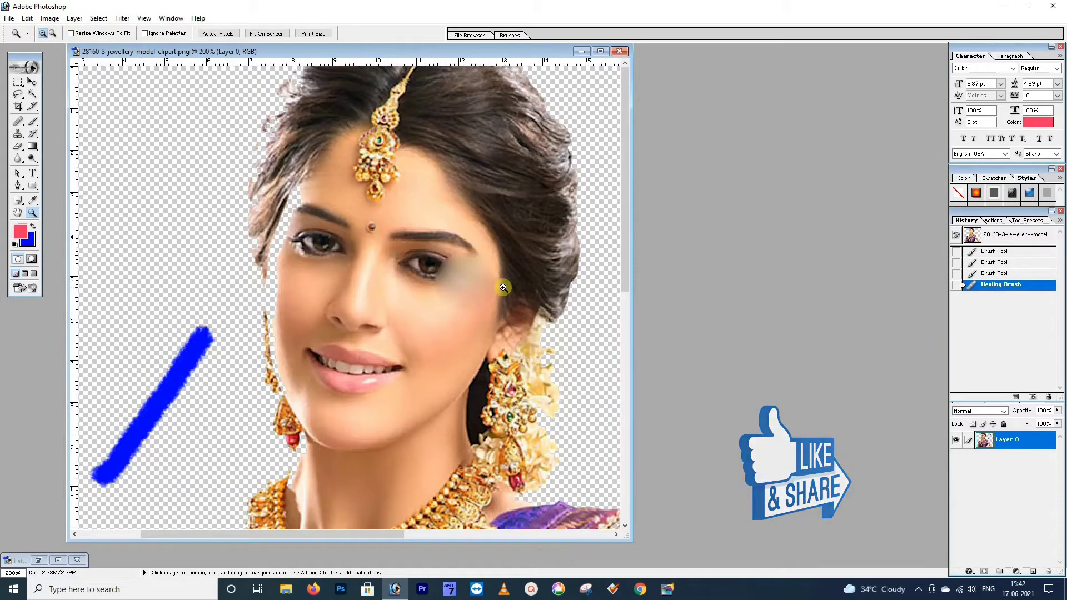
click(505, 283)
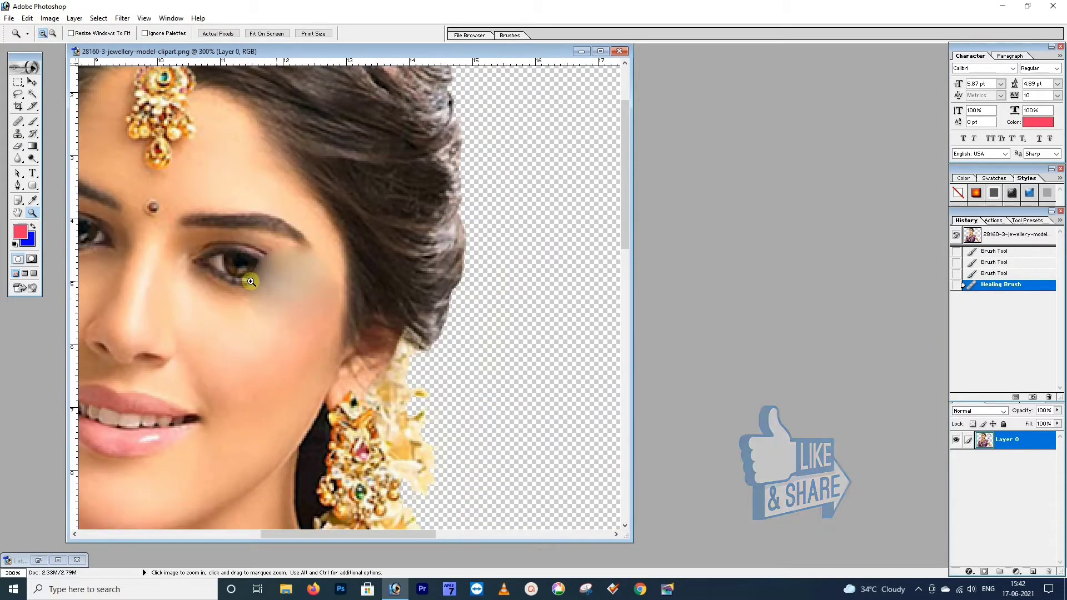
drag(343, 534, 277, 525)
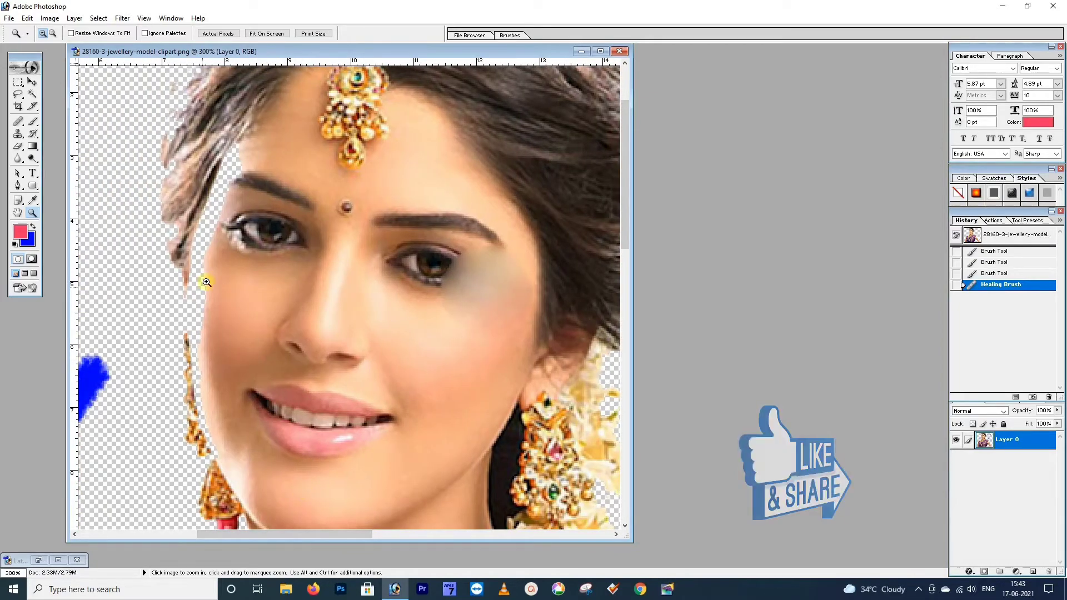
scroll(717, 311, up, 1)
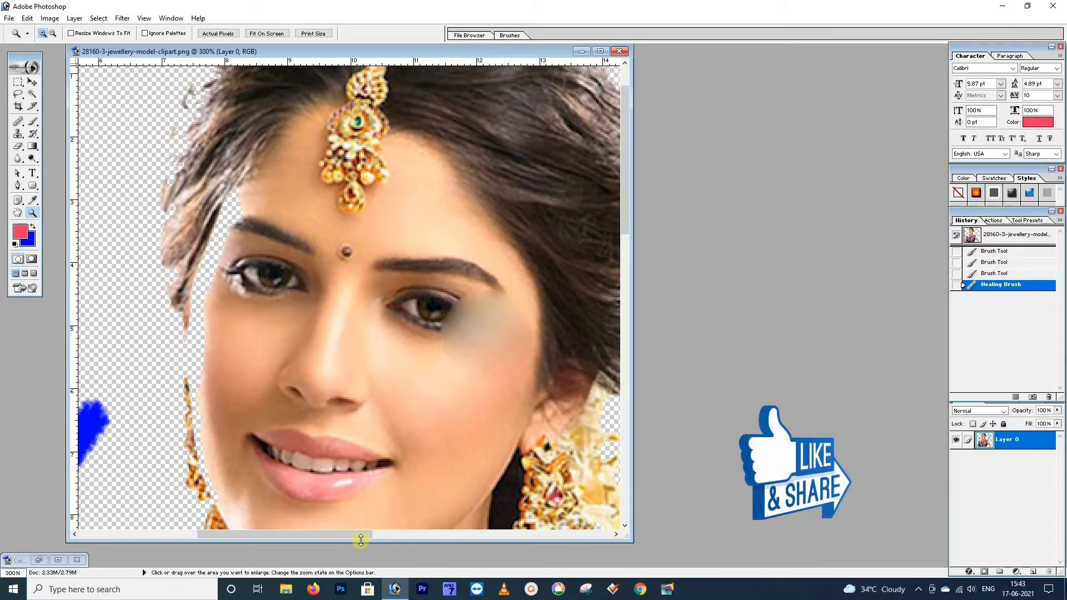
drag(358, 538, 428, 539)
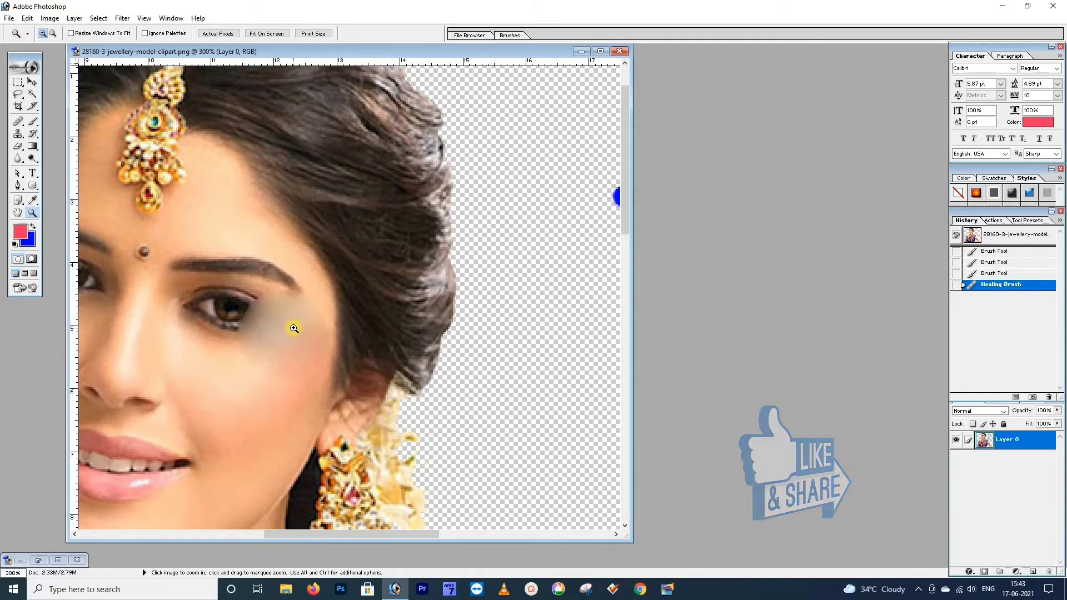
click(34, 134)
click(58, 135)
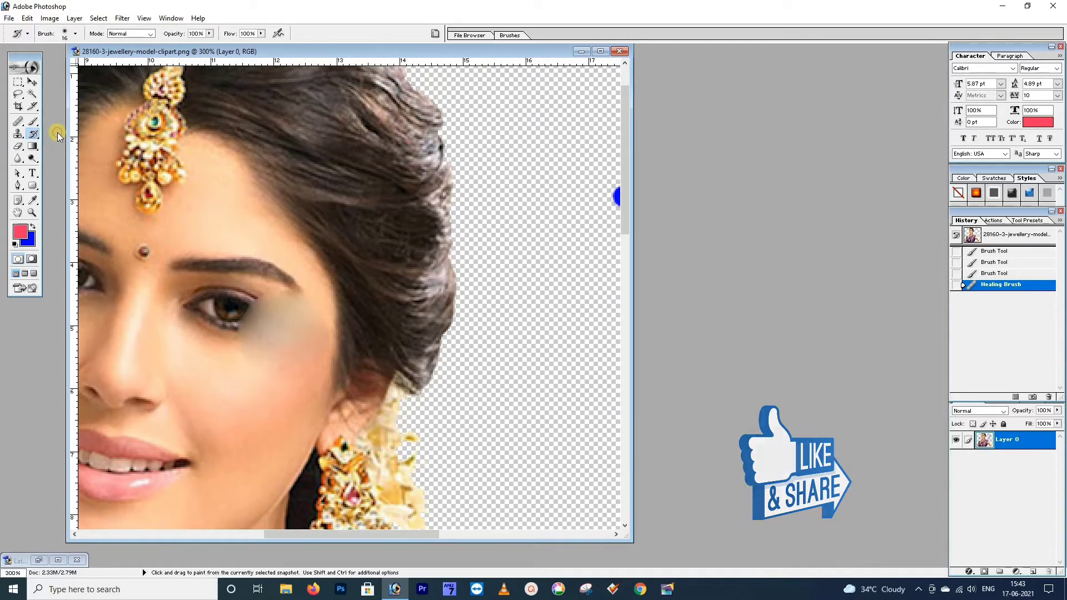
mouse_move(266, 317)
mouse_down()
mouse_move(286, 326)
mouse_move(253, 344)
mouse_move(308, 325)
mouse_move(304, 303)
mouse_move(309, 345)
mouse_move(246, 350)
mouse_move(320, 338)
mouse_move(252, 295)
mouse_up()
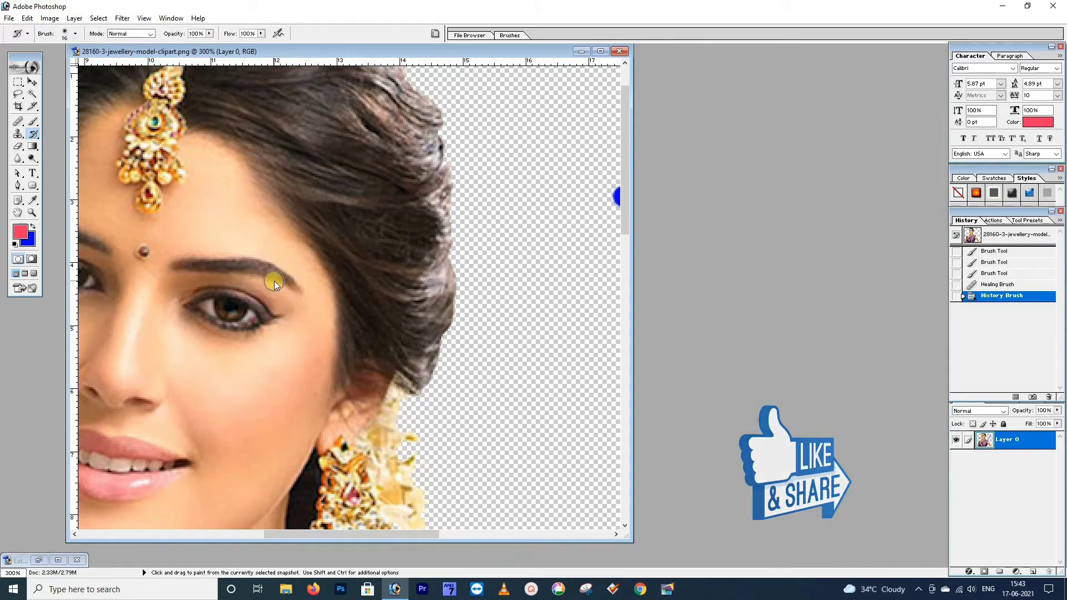
Step: Close the jewellery image without saving and open SKK_2447.JPG from the USB drive (G:)
click(620, 51)
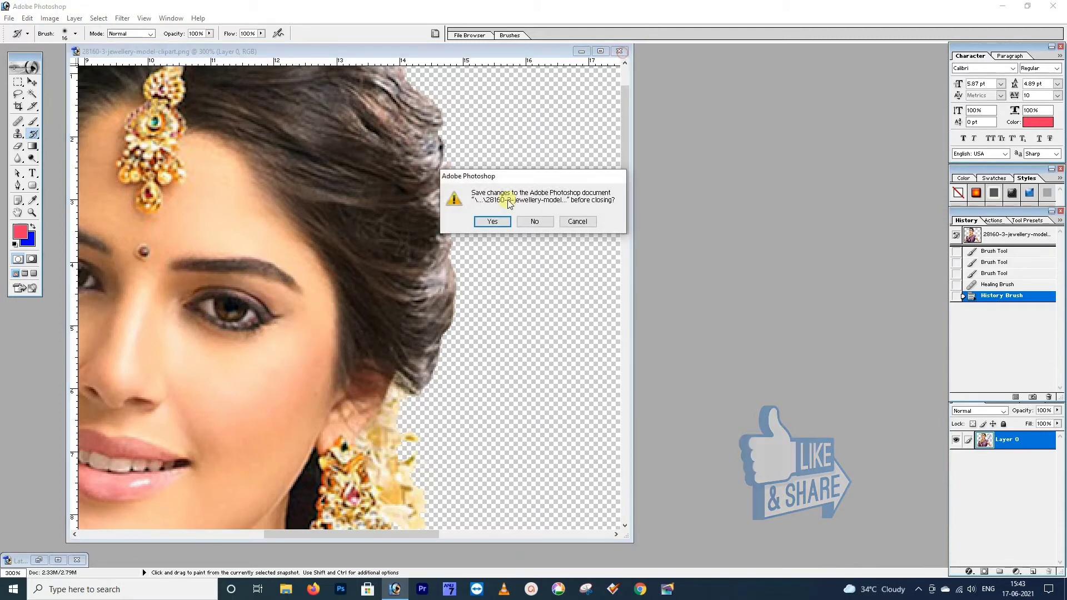
click(534, 221)
click(8, 19)
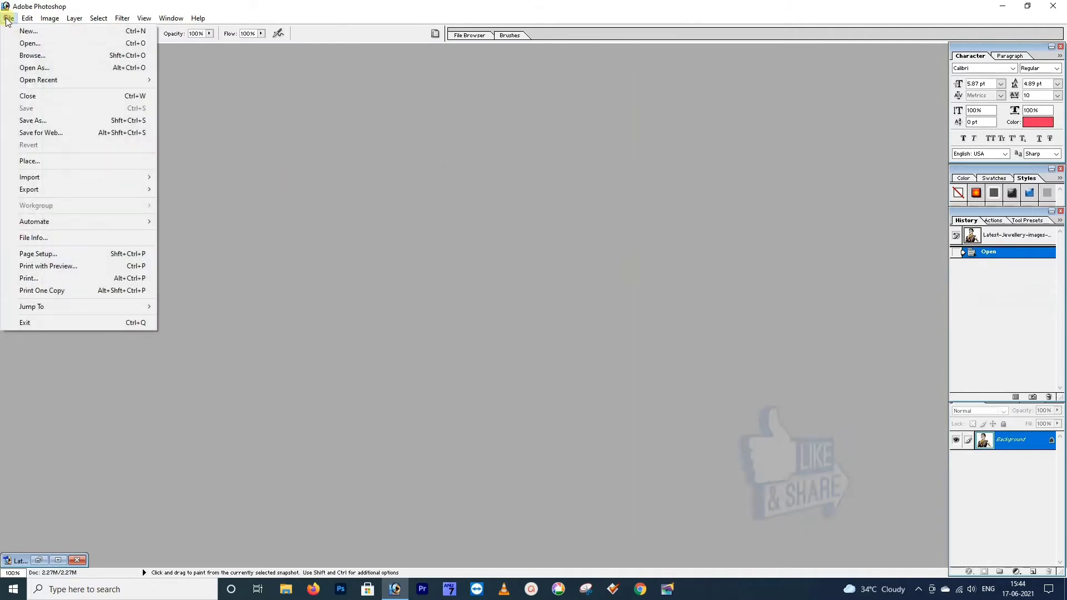
click(29, 44)
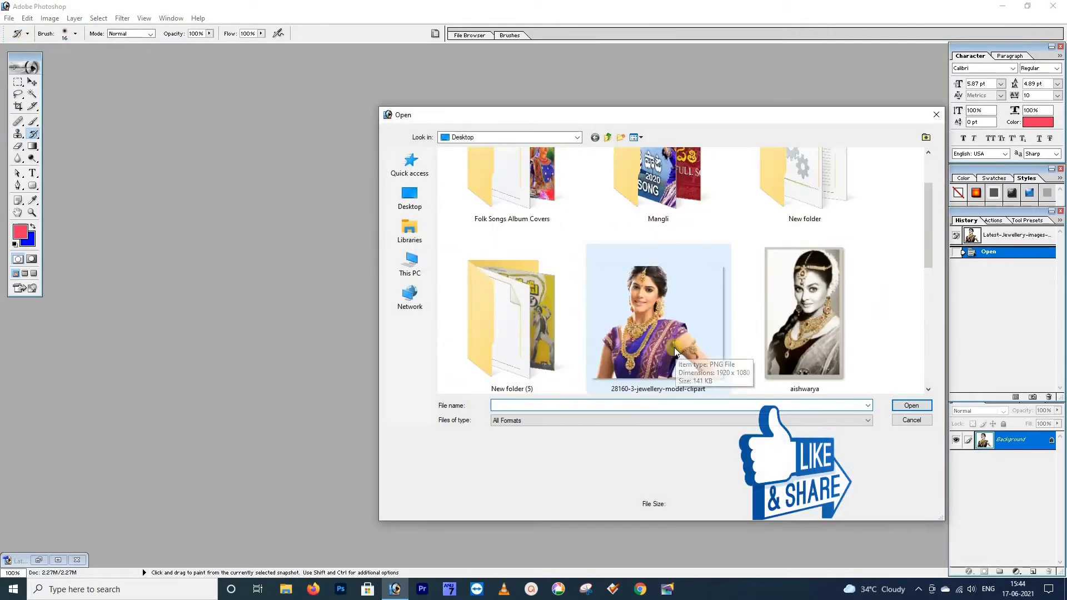
click(426, 262)
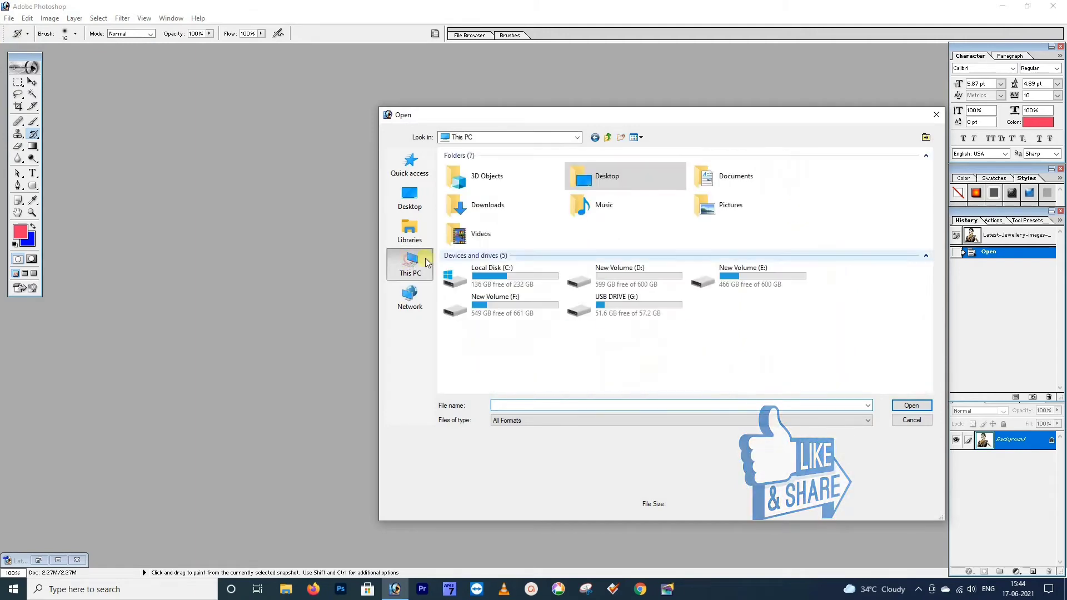
double_click(609, 309)
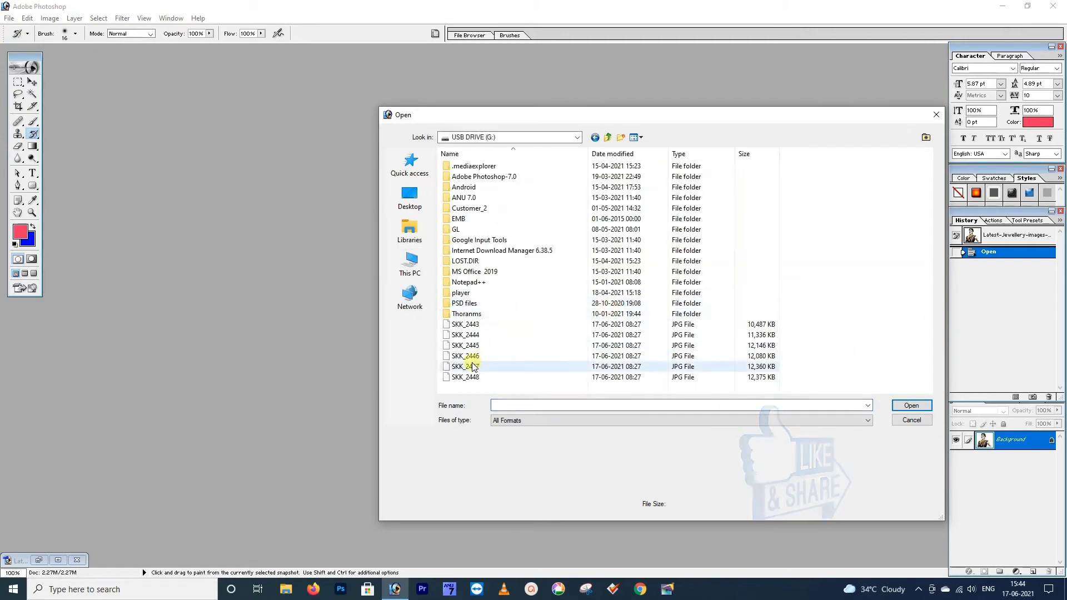
click(474, 367)
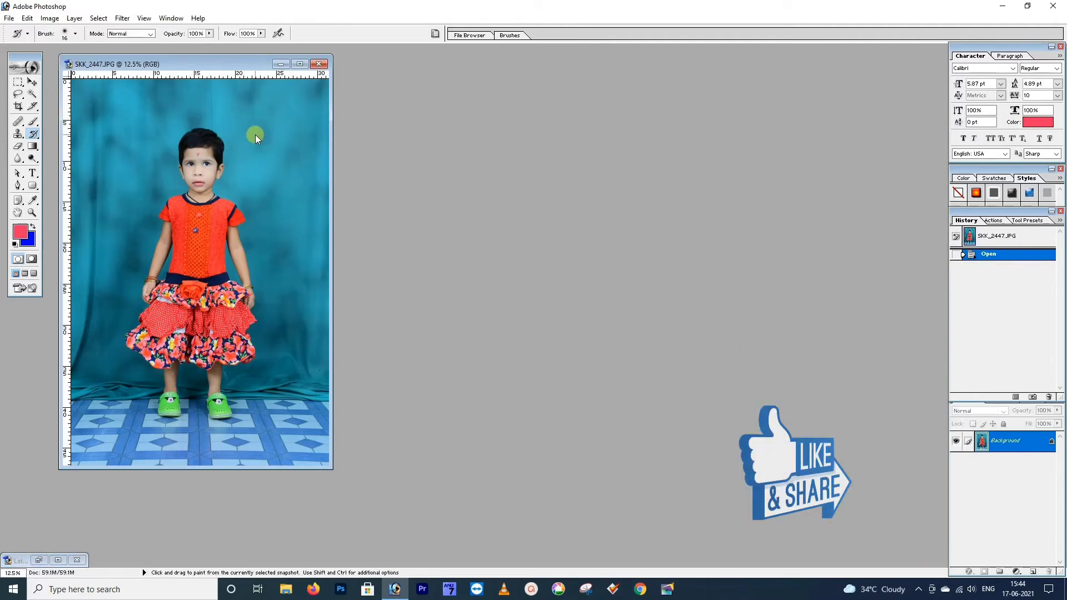
Step: Maximise the SKK_2447.JPG window and fit the whole photo on screen
click(300, 64)
click(32, 212)
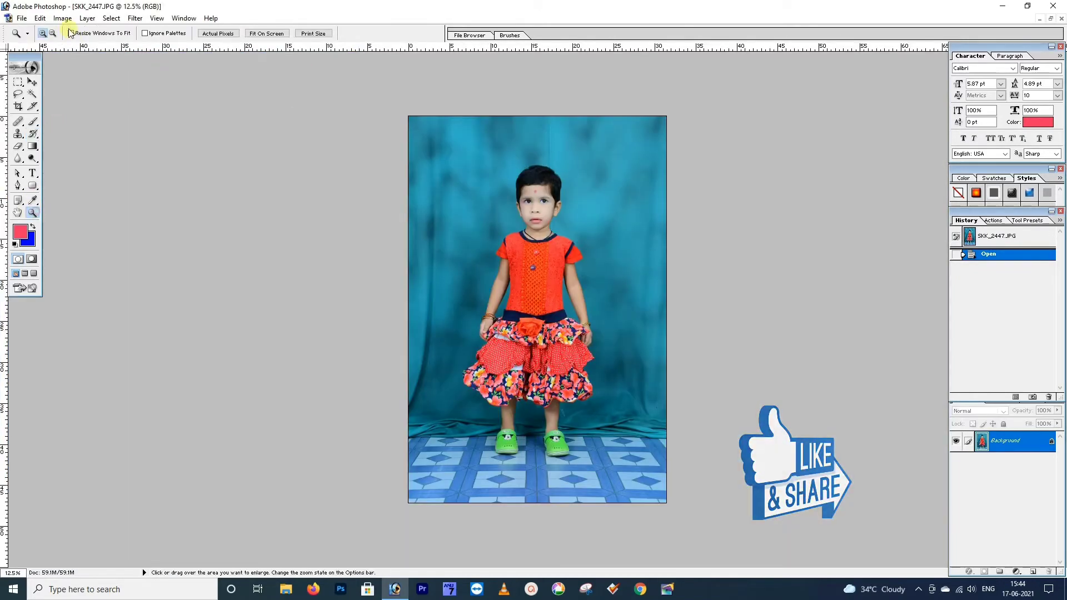
click(473, 228)
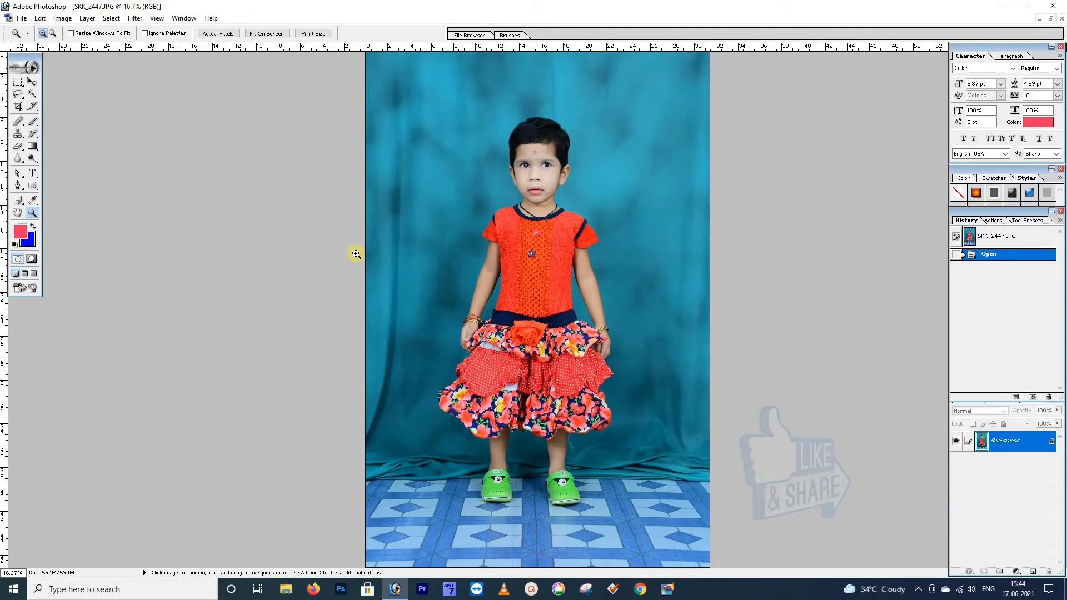
click(266, 34)
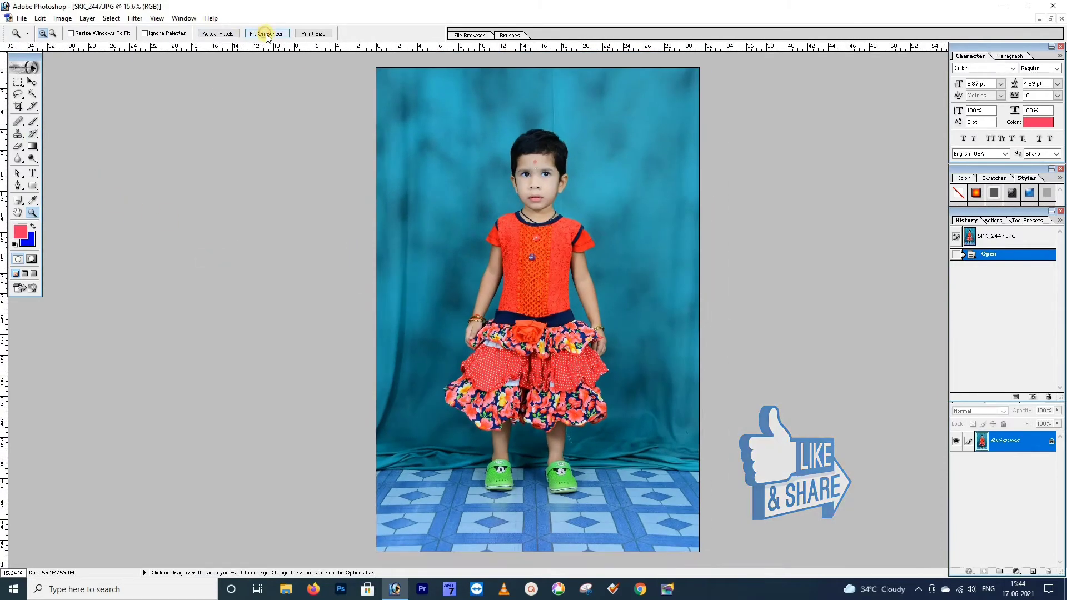
Step: Try the Art History Brush on the photo with a 300 px brush, Luminosity mode and the Loose Curl style
click(33, 134)
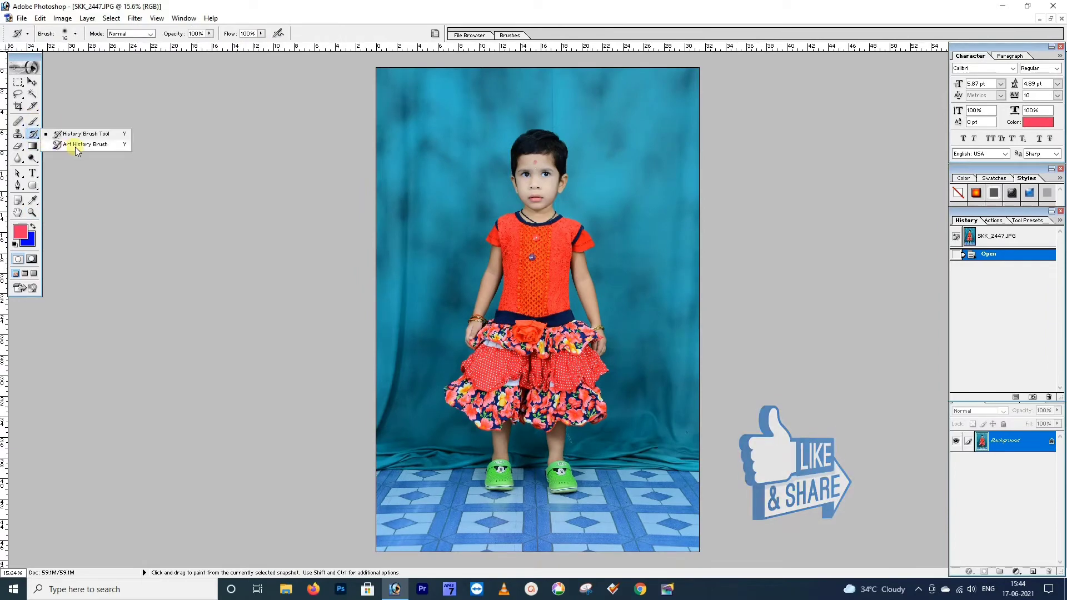
click(75, 145)
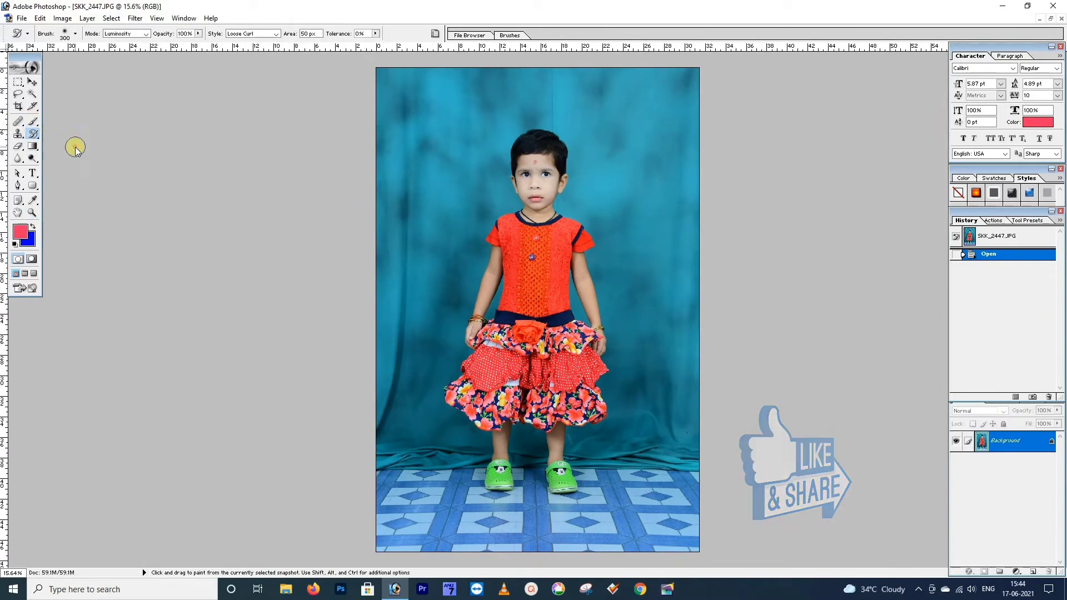
click(75, 34)
click(75, 34)
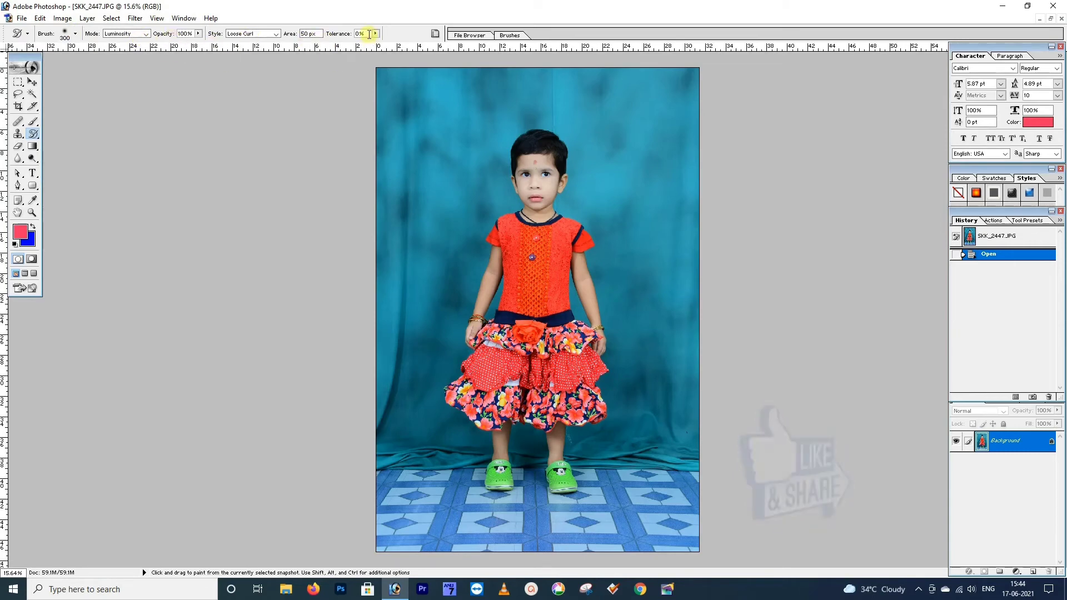
click(74, 34)
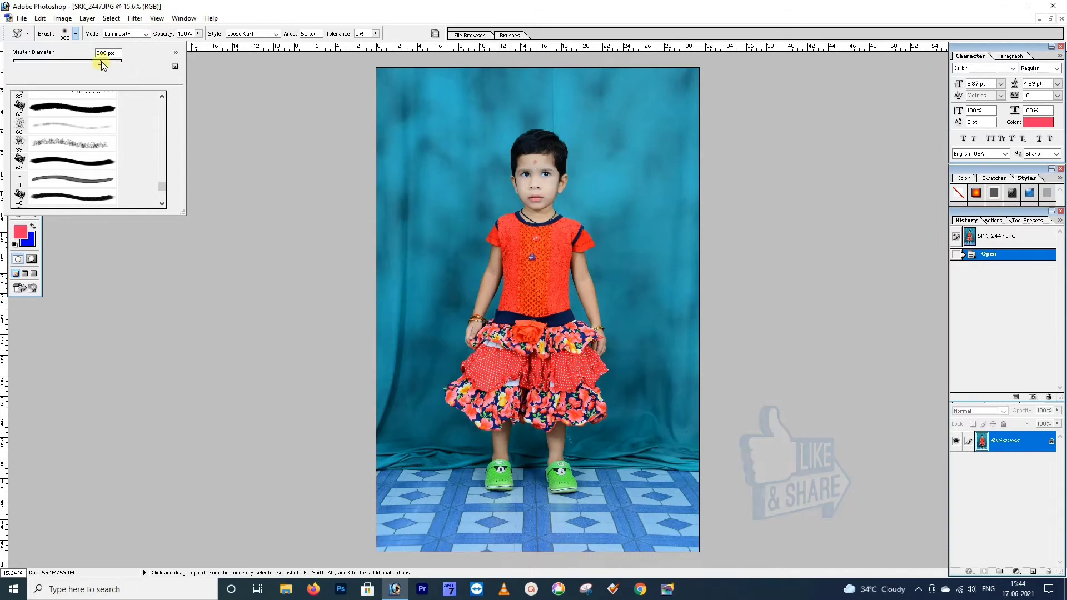
click(238, 76)
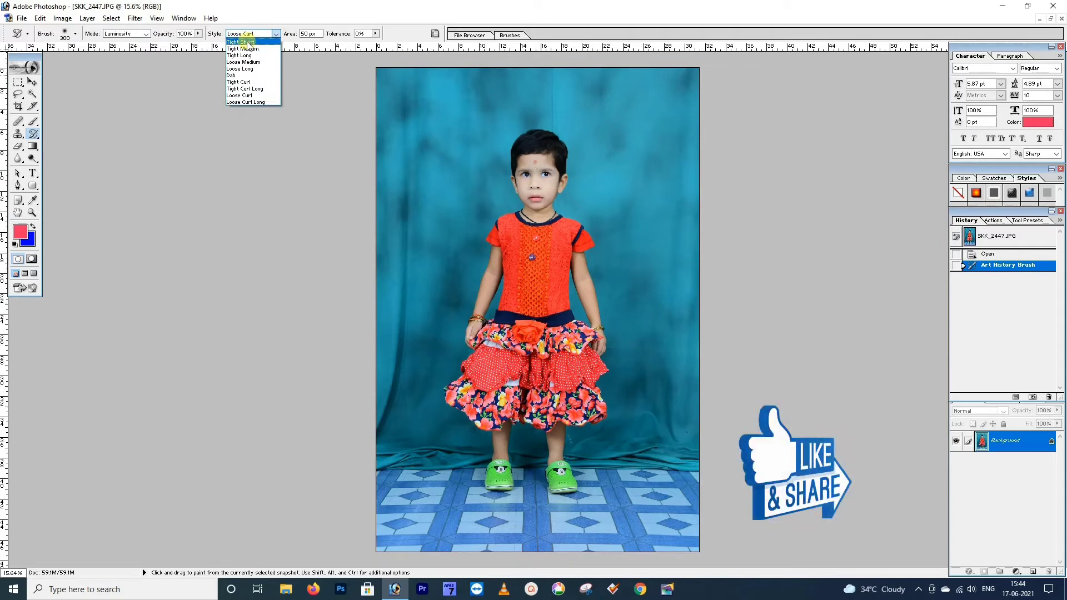
Step: Set the Art History Brush style to Tight Short and its diameter to 108 px
click(248, 42)
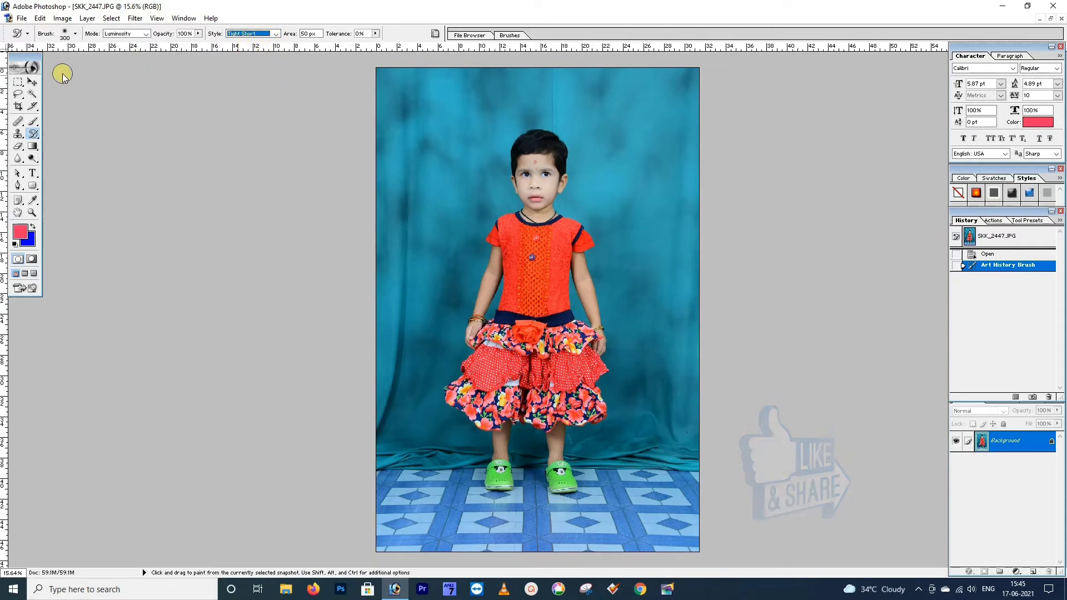
click(72, 34)
drag(57, 62, 68, 65)
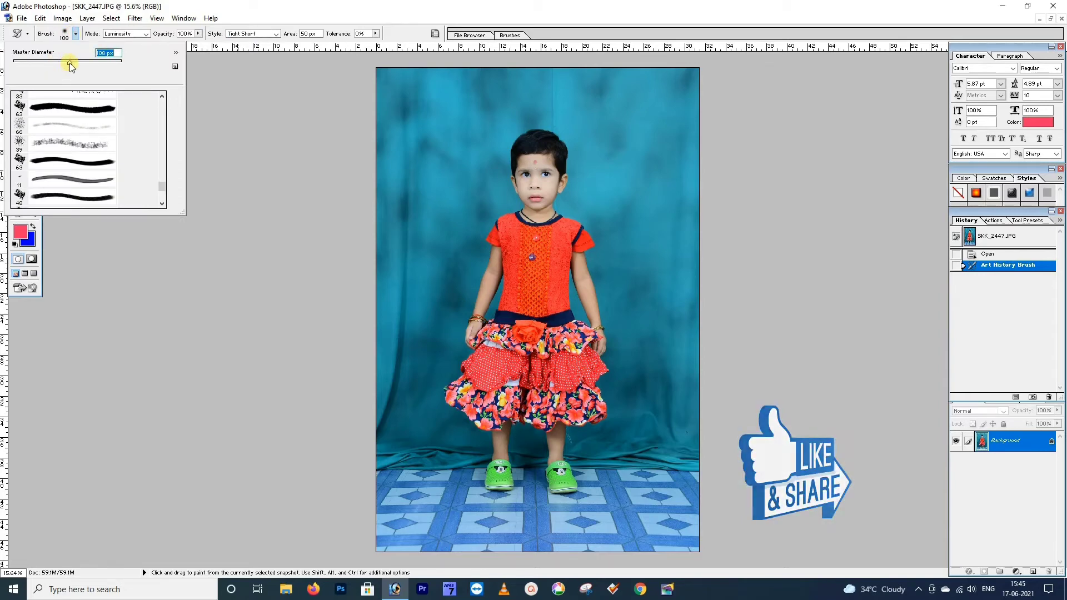
click(409, 99)
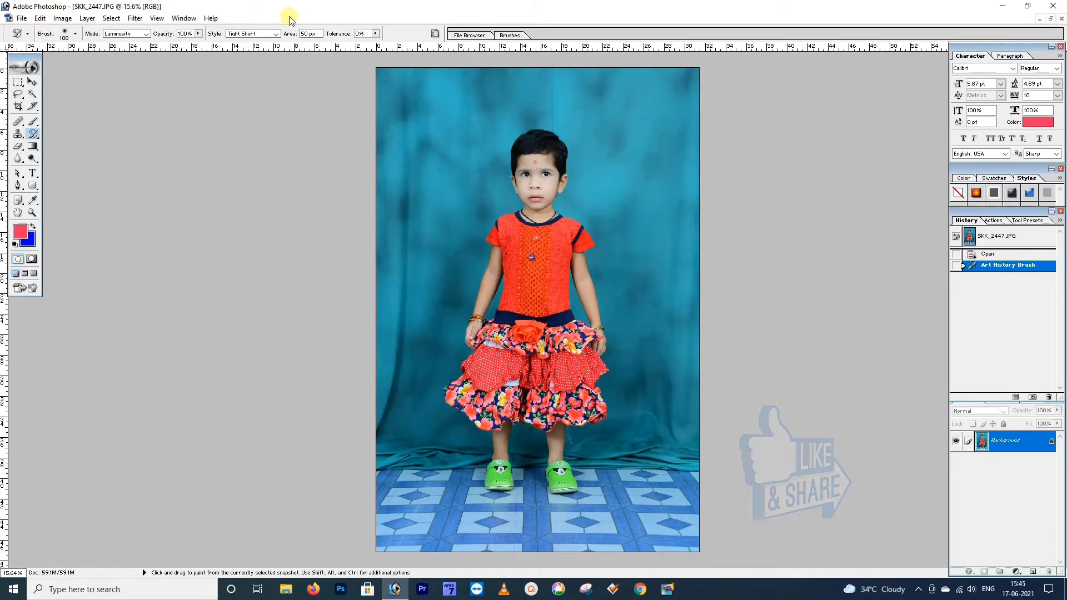
Step: Paint over the teal backdrop around the child with the Art History Brush set to Tight Medium and 192 px
click(274, 34)
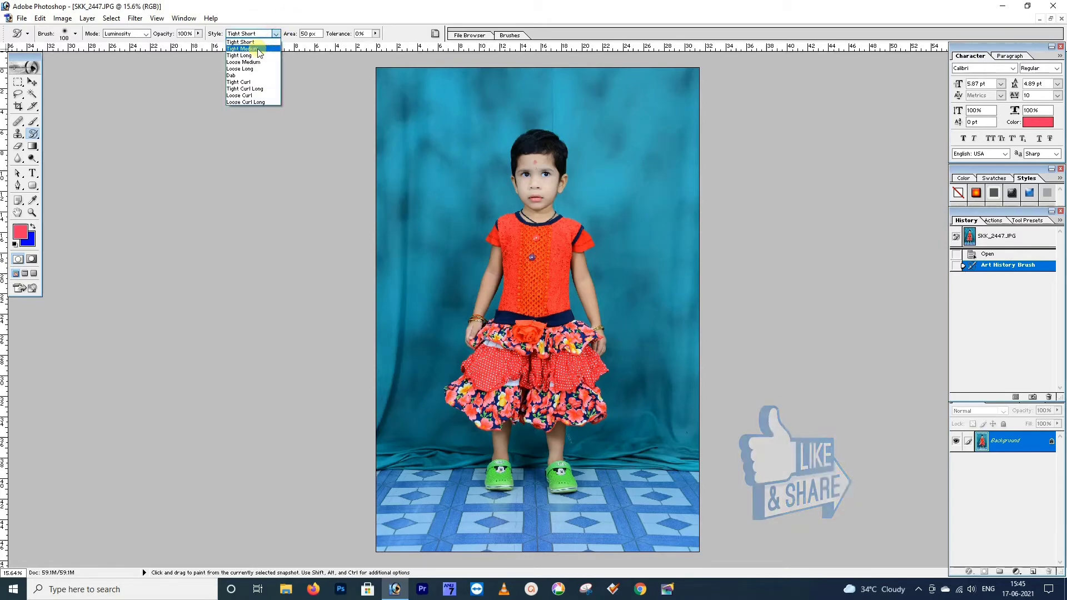
click(258, 49)
click(75, 34)
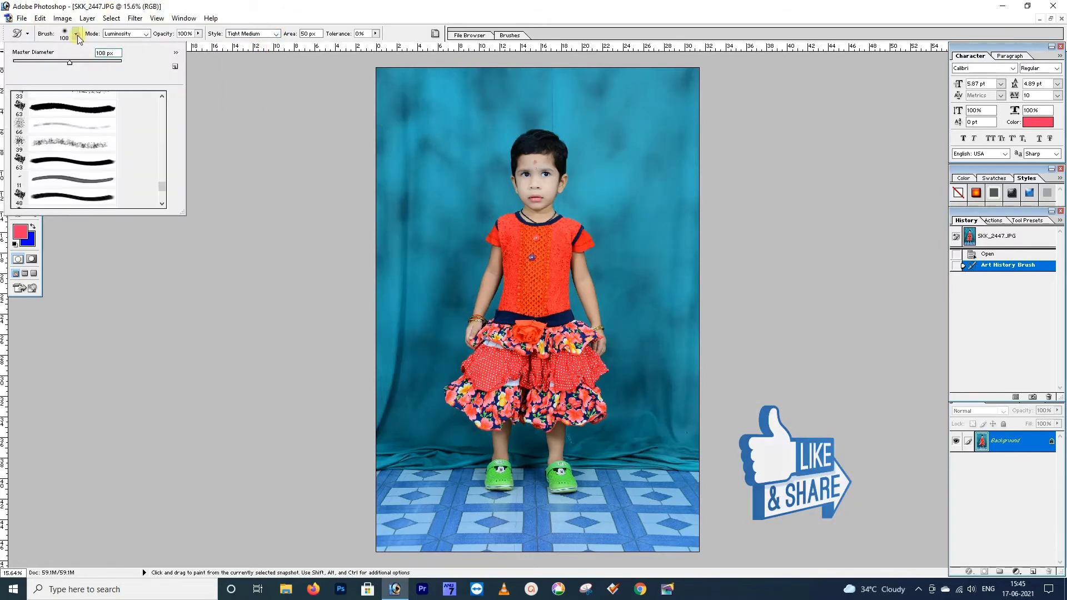
drag(63, 60, 92, 62)
drag(410, 96, 409, 327)
mouse_move(612, 83)
mouse_down()
mouse_move(658, 154)
mouse_move(691, 285)
mouse_move(692, 412)
mouse_move(646, 440)
mouse_move(396, 461)
mouse_move(405, 355)
mouse_up()
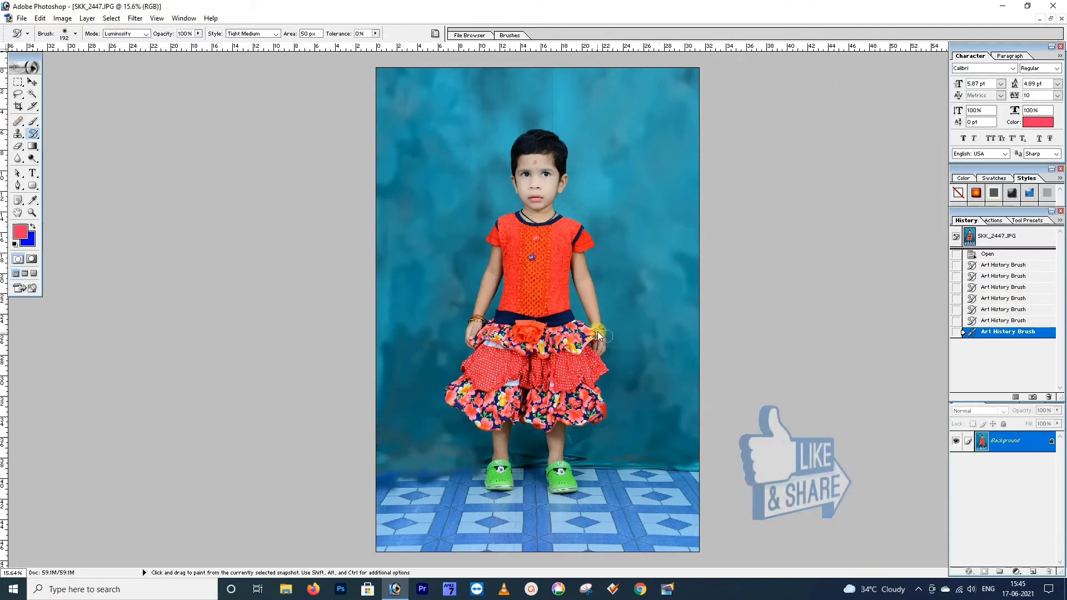
Step: Try to undo the last Art History Brush strokes on the backdrop
key(ctrl)
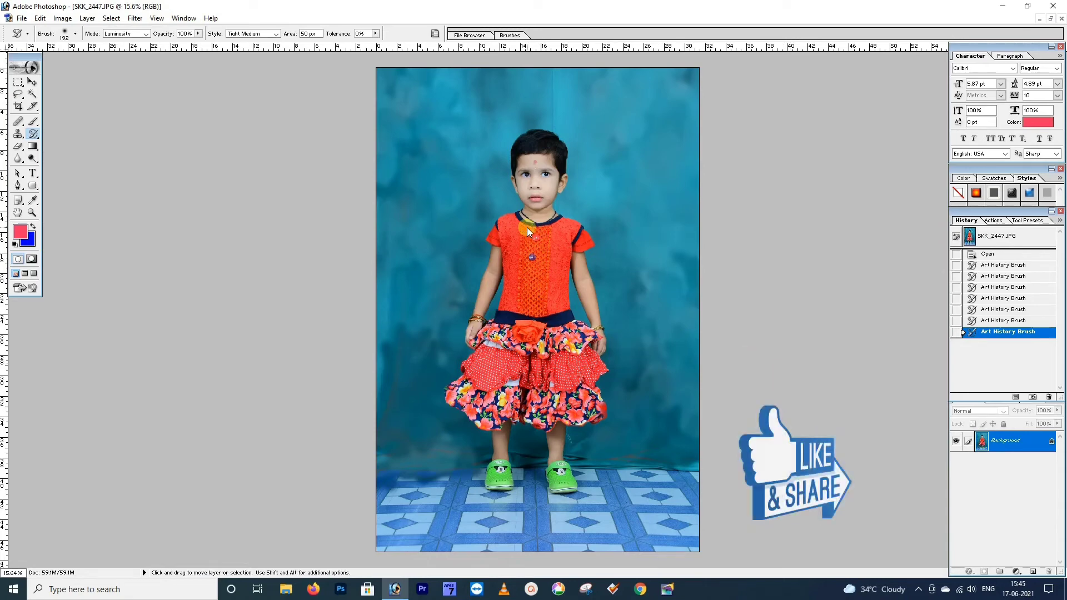
key(ctrl+z)
key(ctrl+alt+z)
key(ctrl+alt+z)
key(ctrl+alt+z)
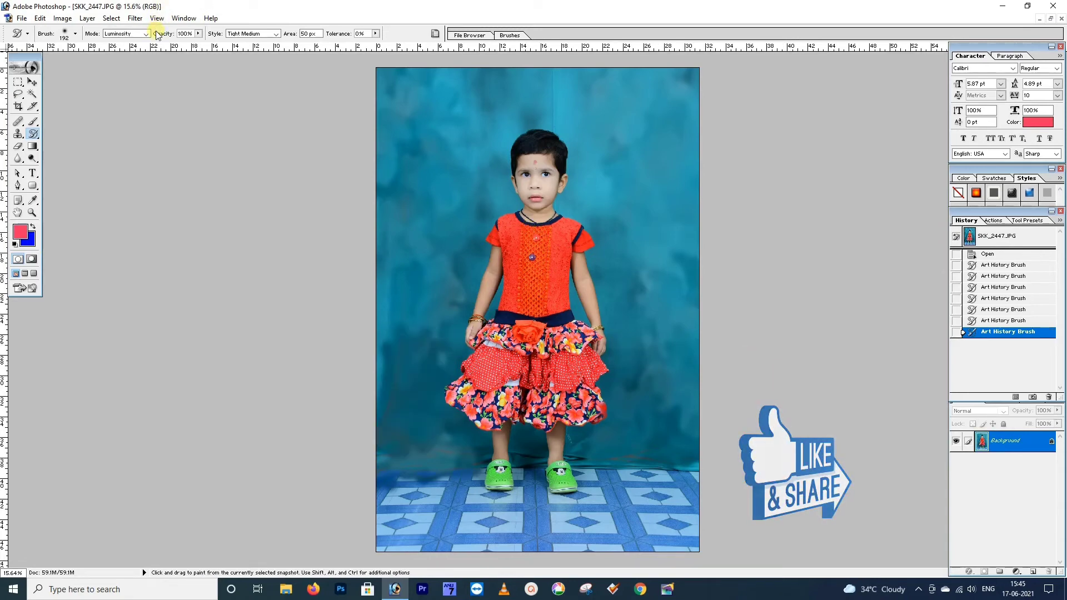
Step: Undo the remaining Art History Brush strokes until the portrait is back at its opened state
key(ctrl+alt+z)
key(ctrl+alt+z)
key(ctrl+alt+z)
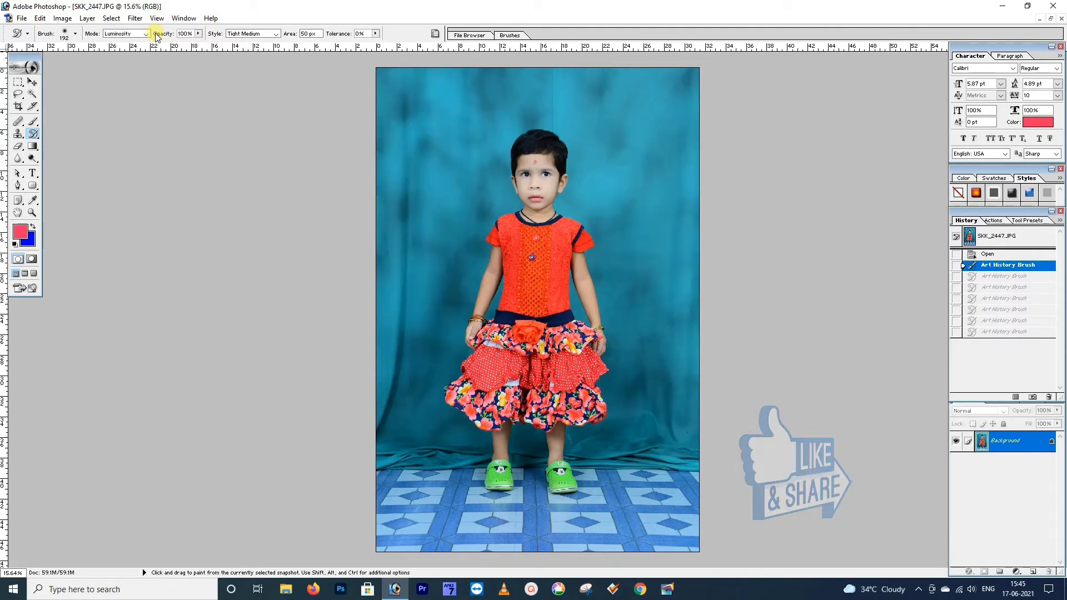
Step: Paint over the teal backdrop on both sides of the child with the Art History Brush set to the Dab style
click(276, 34)
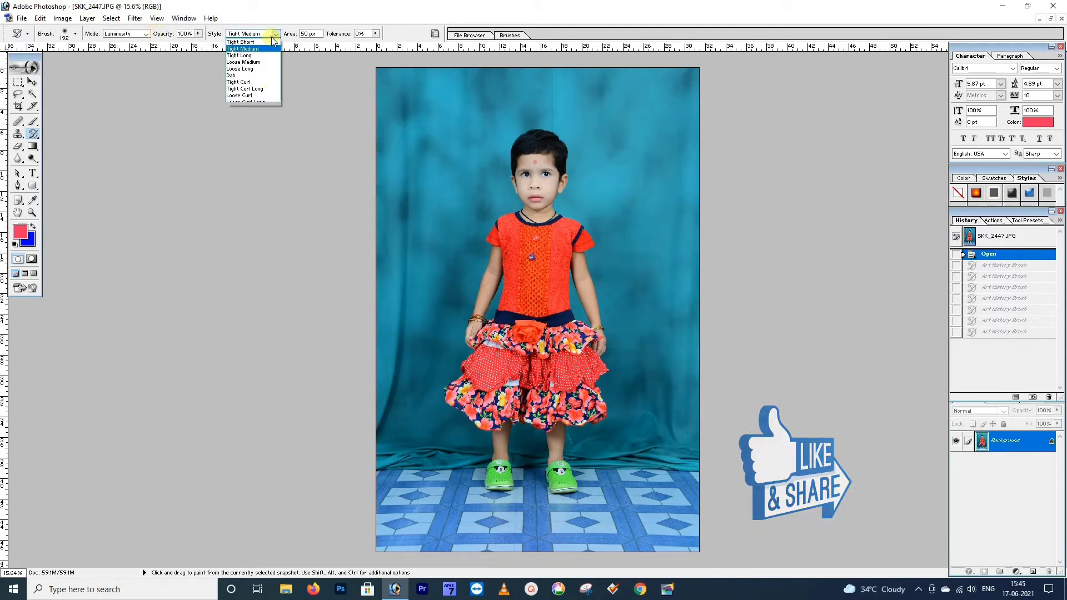
click(248, 75)
drag(444, 159, 405, 265)
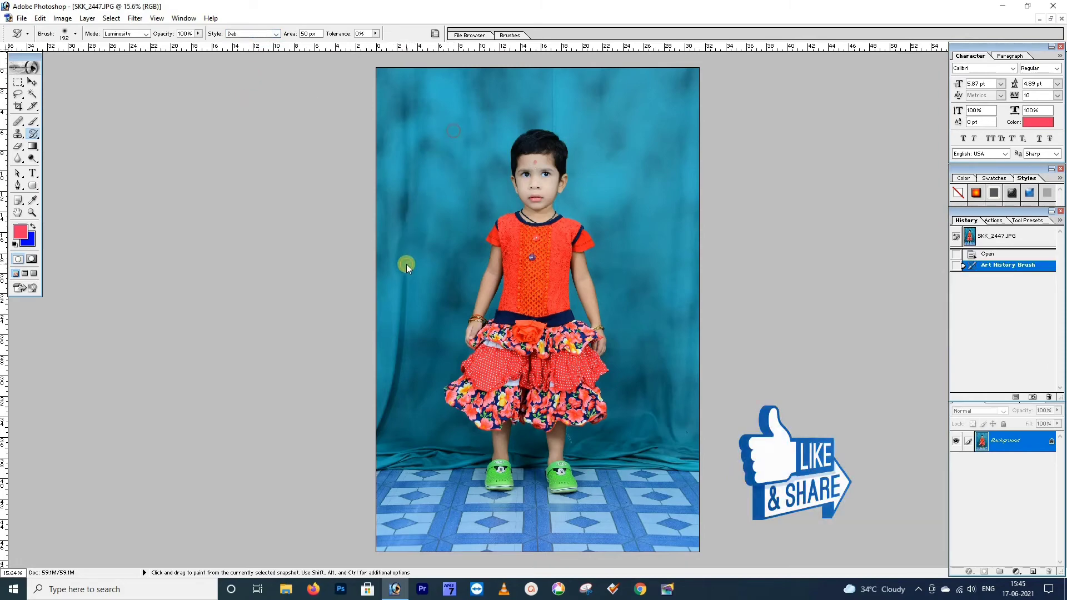
drag(413, 307, 406, 338)
mouse_move(387, 438)
mouse_down()
mouse_move(440, 465)
mouse_move(456, 454)
mouse_move(371, 453)
mouse_move(423, 430)
mouse_move(432, 384)
mouse_up()
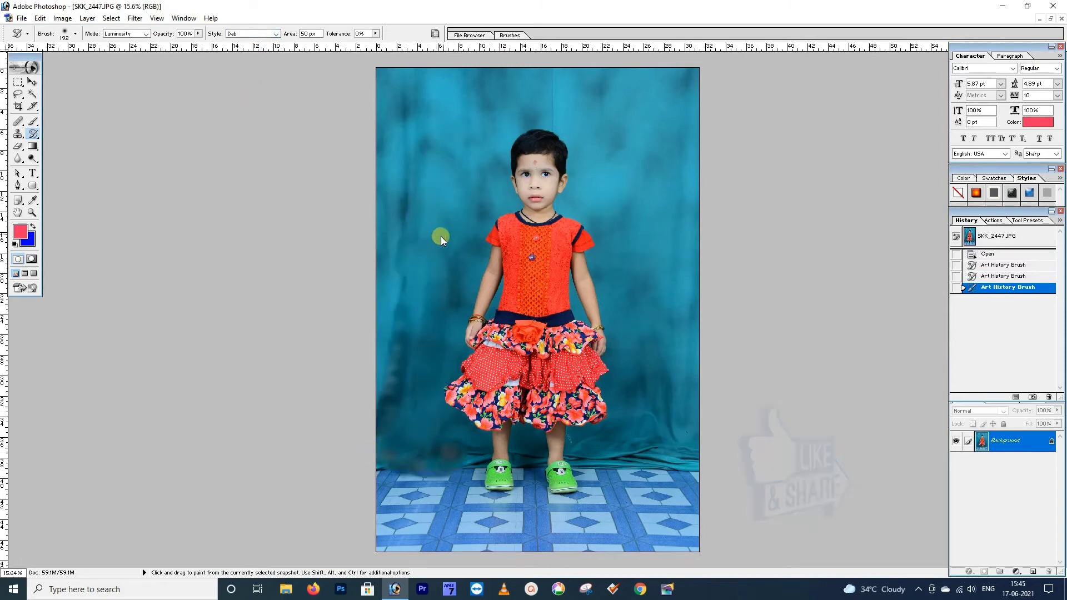
mouse_move(591, 447)
mouse_down()
mouse_move(706, 445)
mouse_move(694, 396)
mouse_up()
Step: Undo all the Dab strokes on the backdrop to return to the opened photo
key(ctrl+z)
key(ctrl+z)
key(ctrl+z)
key(ctrl+z)
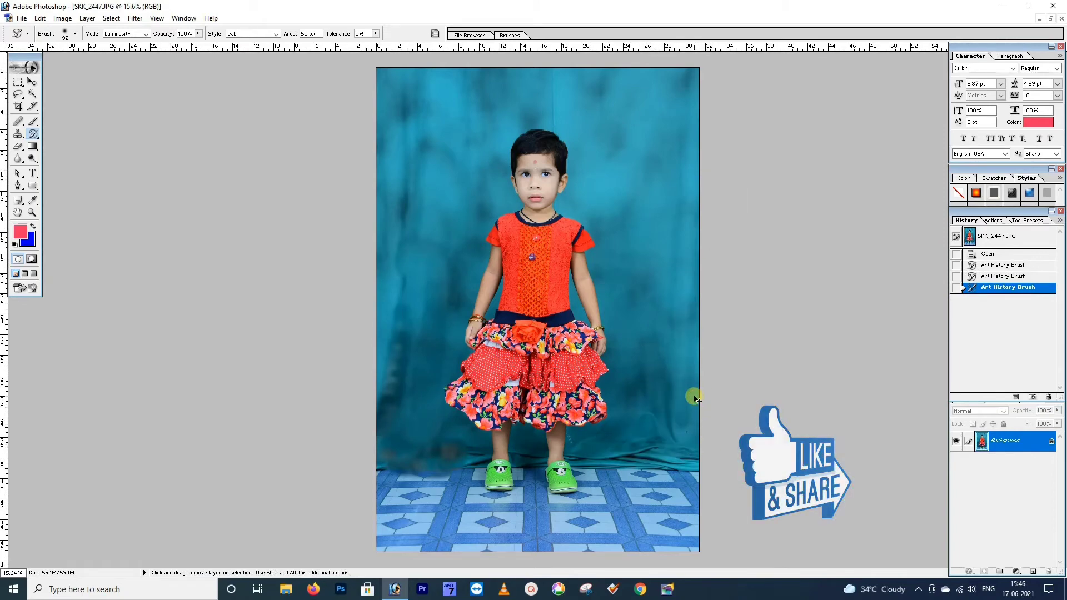
key(ctrl+alt+z)
key(ctrl+alt+z)
key(ctrl+alt+z)
key(ctrl+alt+z)
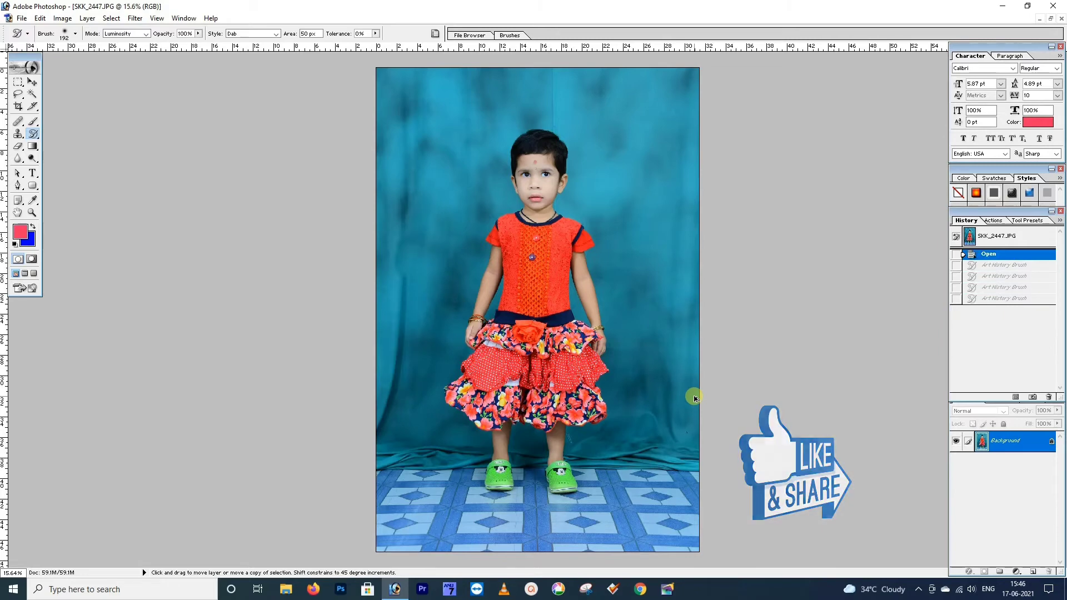
Step: Paint over the child, backdrop and floor with the Art History Brush set to the Loose Curl Long style
click(252, 34)
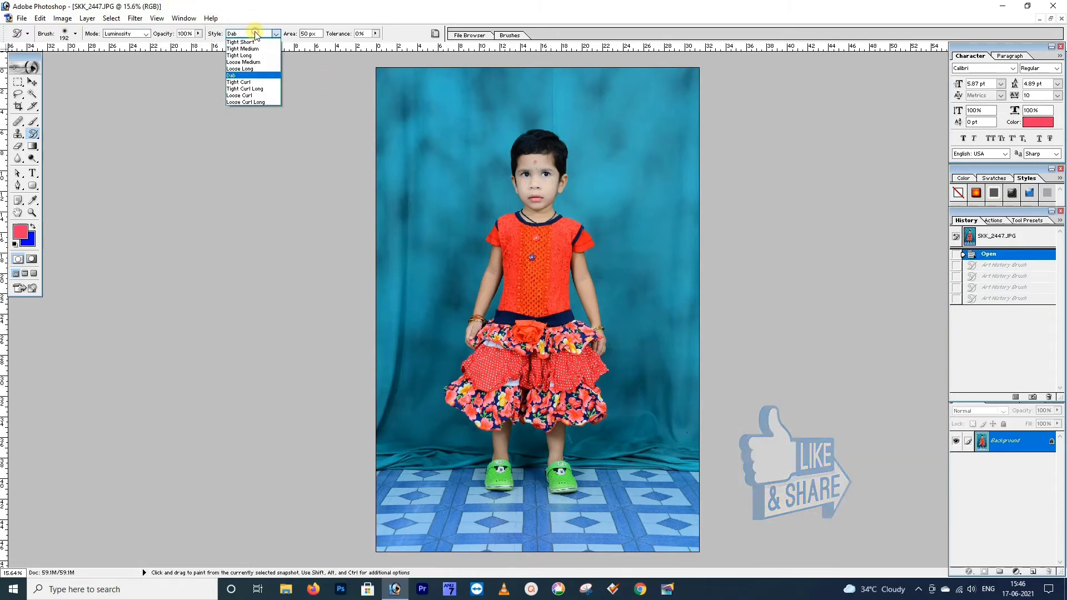
click(258, 101)
mouse_move(453, 113)
mouse_down()
mouse_move(438, 179)
mouse_move(681, 174)
mouse_move(622, 320)
mouse_move(563, 266)
mouse_move(481, 345)
mouse_move(459, 403)
mouse_up()
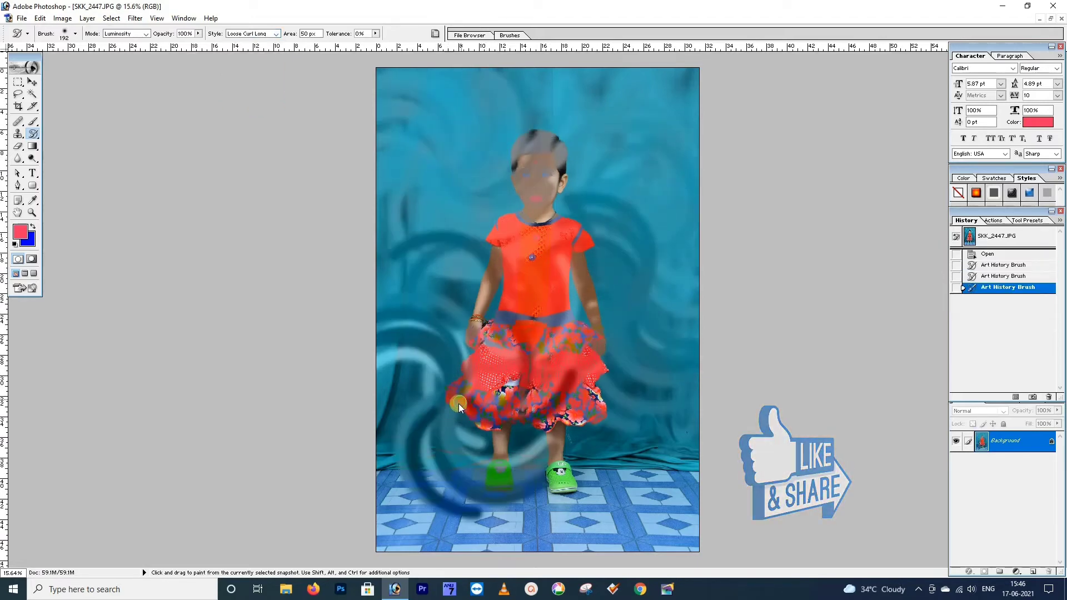
drag(528, 489, 600, 489)
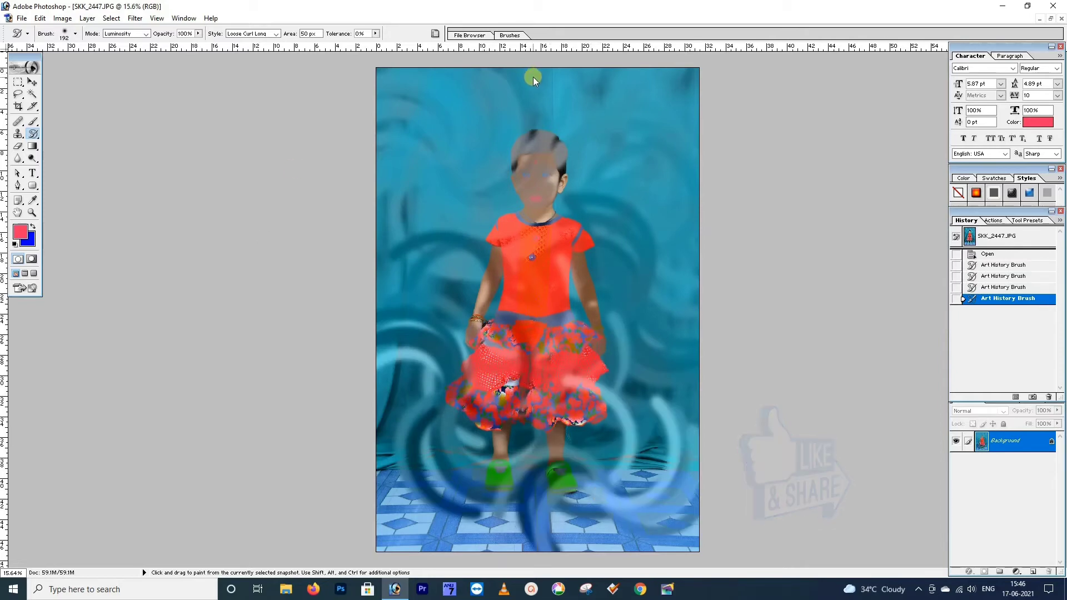
Step: Restore the child and most of the backdrop with the History Brush at a 241 px diameter
click(32, 135)
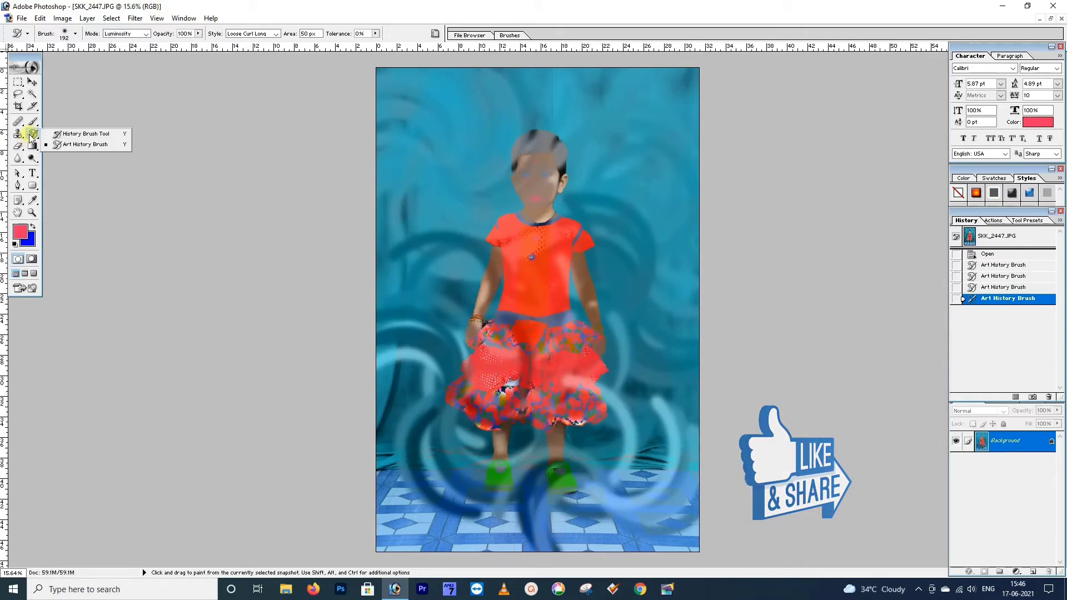
click(79, 134)
click(76, 34)
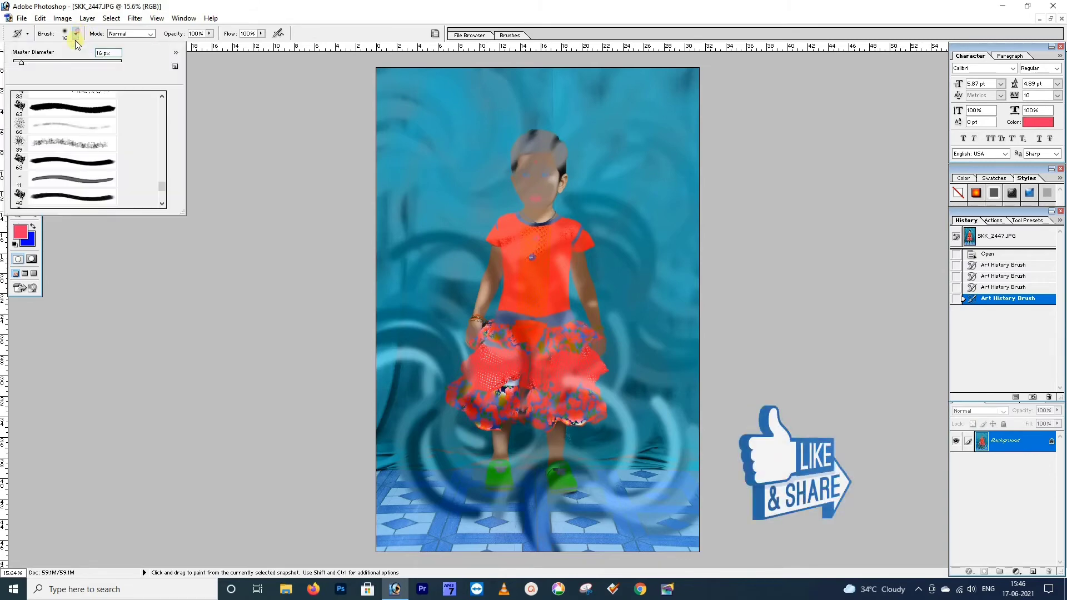
drag(97, 63, 100, 62)
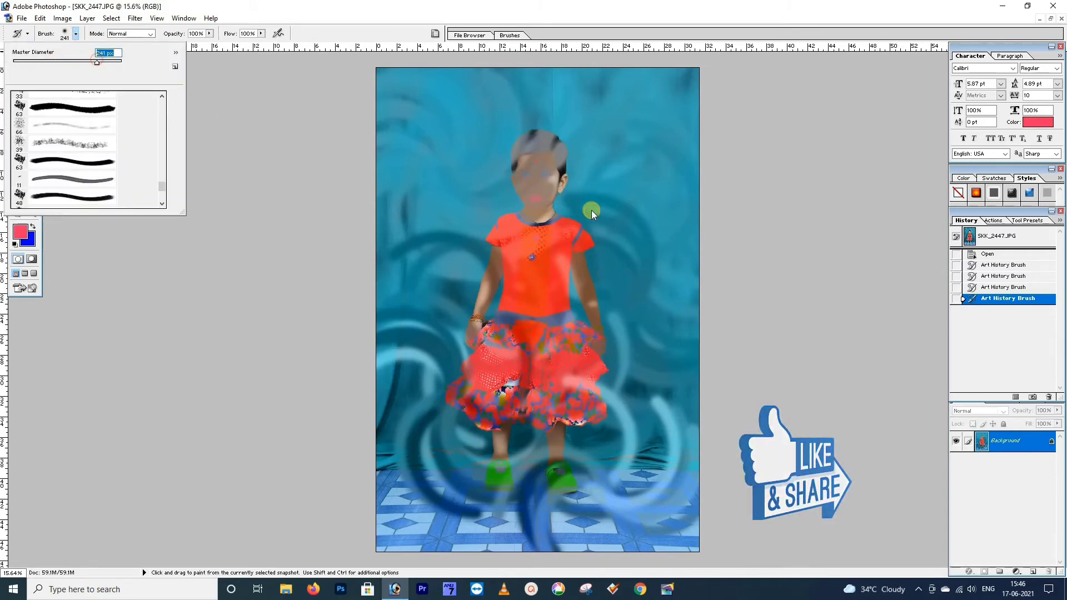
mouse_move(570, 198)
mouse_down()
mouse_move(450, 258)
mouse_move(556, 152)
mouse_move(506, 182)
mouse_move(574, 119)
mouse_move(528, 159)
mouse_move(494, 139)
mouse_up()
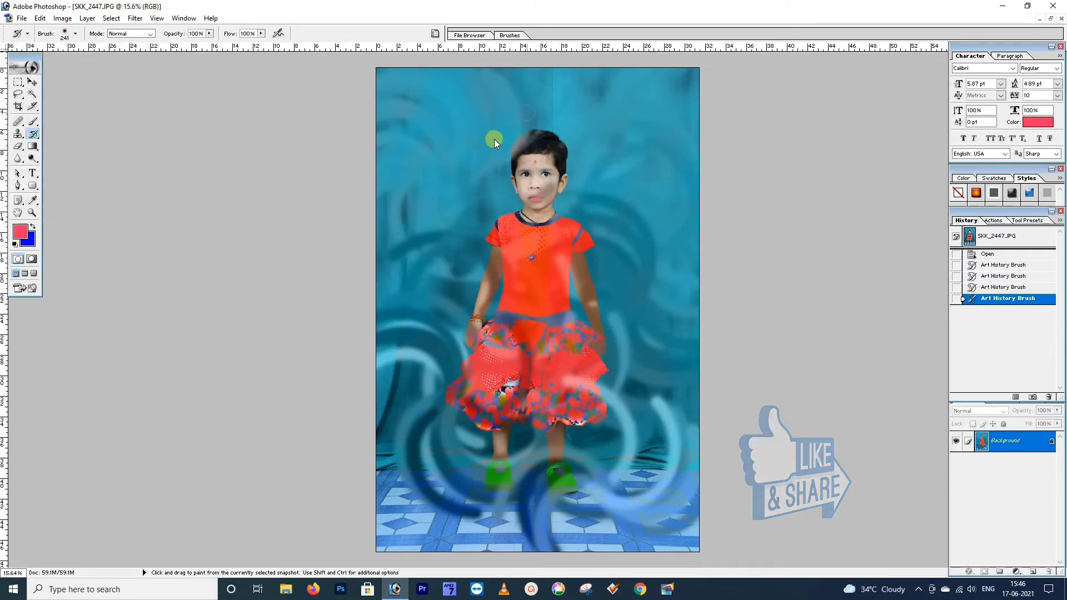
mouse_move(645, 132)
mouse_down()
mouse_move(448, 270)
mouse_move(463, 288)
mouse_move(413, 297)
mouse_move(470, 281)
mouse_move(514, 300)
mouse_move(401, 355)
mouse_move(611, 181)
mouse_move(400, 409)
mouse_move(488, 400)
mouse_move(462, 406)
mouse_move(409, 456)
mouse_move(489, 426)
mouse_move(588, 341)
mouse_move(468, 397)
mouse_move(650, 366)
mouse_move(423, 506)
mouse_move(438, 534)
mouse_move(544, 460)
mouse_move(548, 420)
mouse_move(723, 302)
mouse_move(566, 212)
mouse_up()
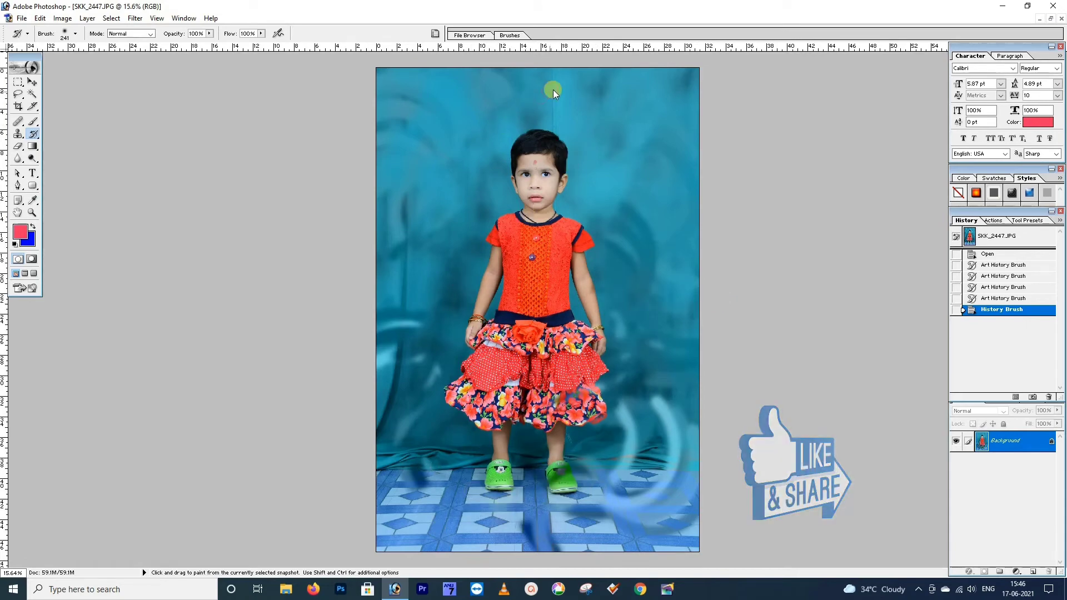
drag(397, 158, 423, 147)
Step: Undo the History Brush and Loose Curl Long strokes to return to the opened photo
key(ctrl+alt+z)
key(ctrl+alt+z)
key(ctrl+alt+z)
key(ctrl+alt+z)
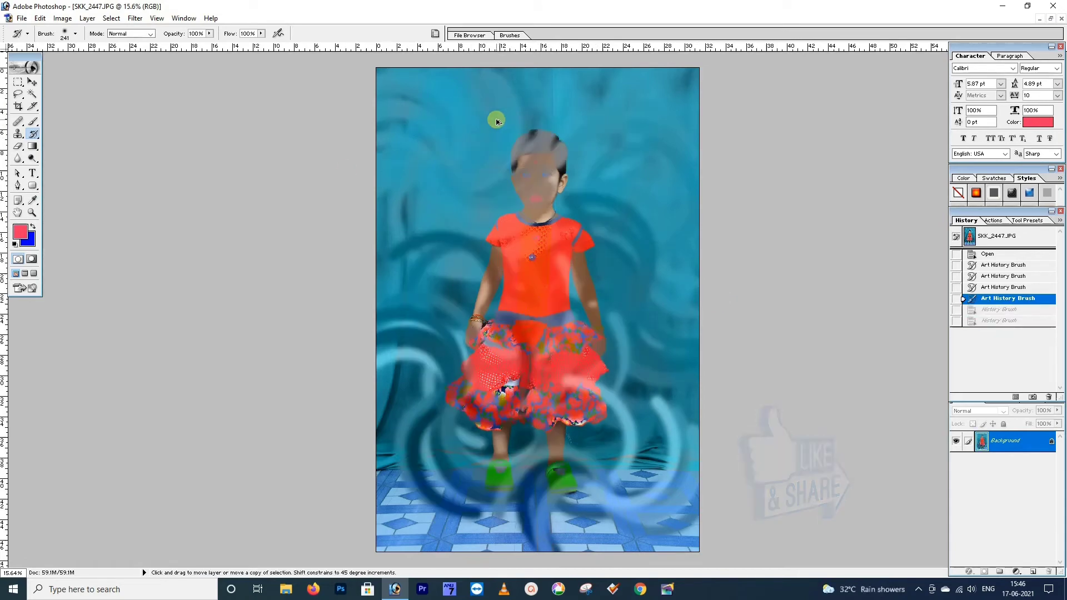
key(ctrl+alt+z)
key(ctrl+alt+z)
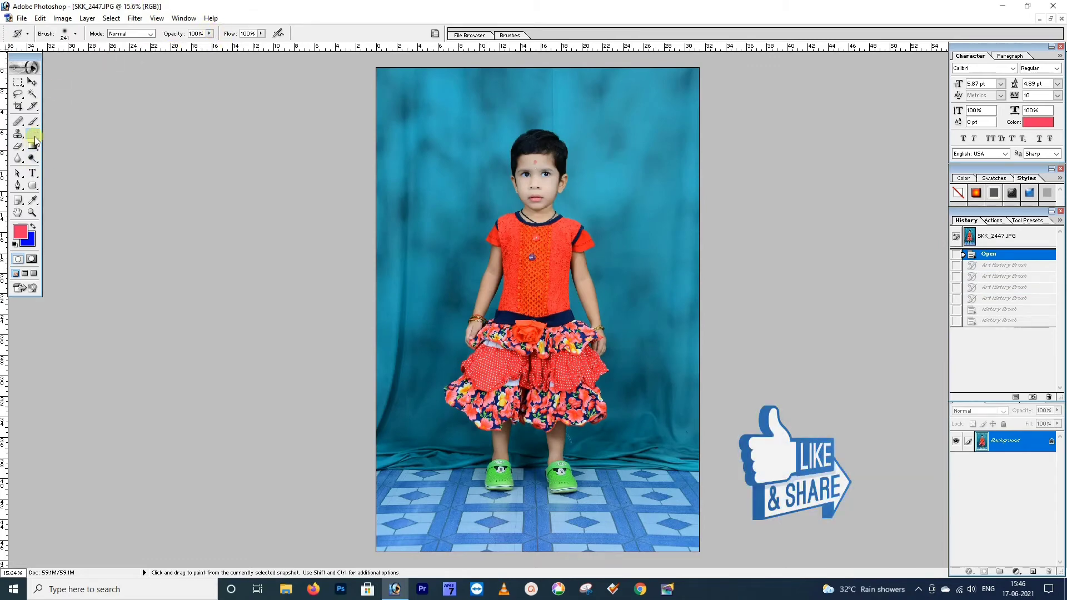
Step: Paint over the child, backdrop and floor with the Art History Brush in Lighten mode, using the Loose Curl Long style
drag(34, 140, 68, 145)
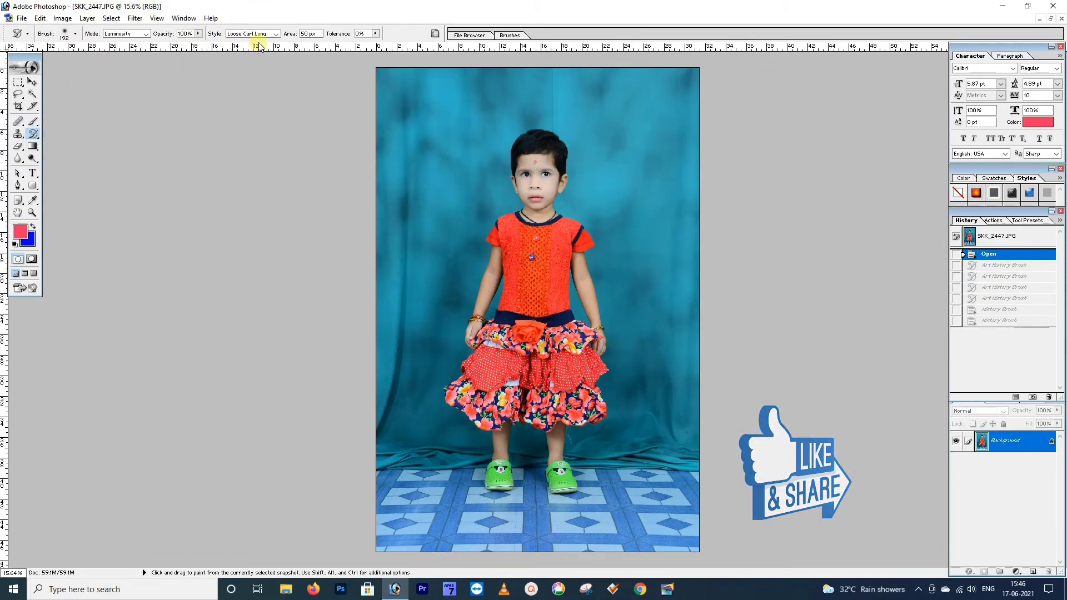
click(147, 34)
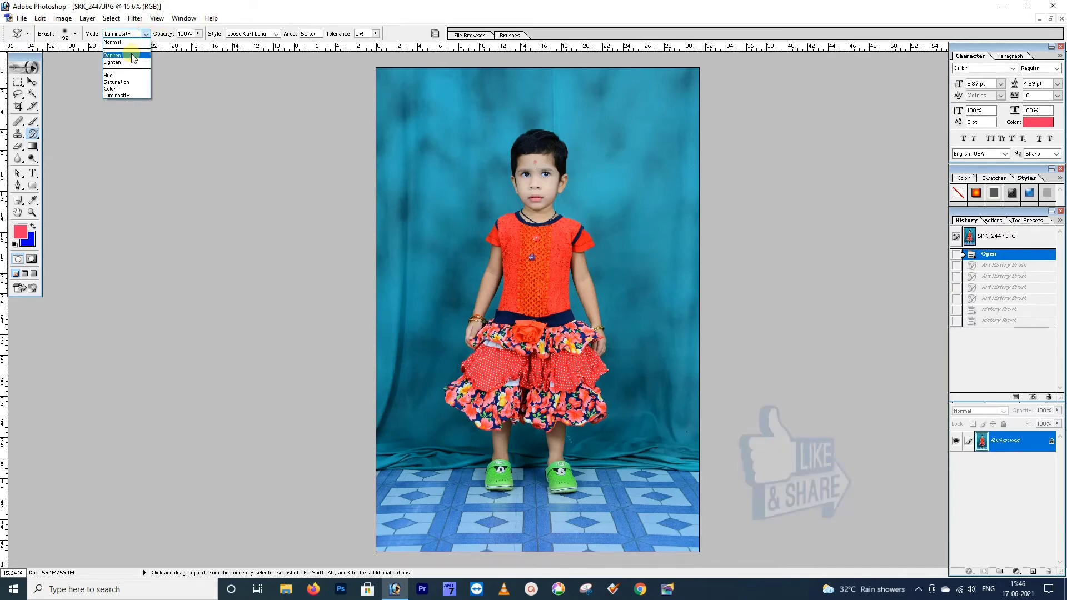
click(130, 61)
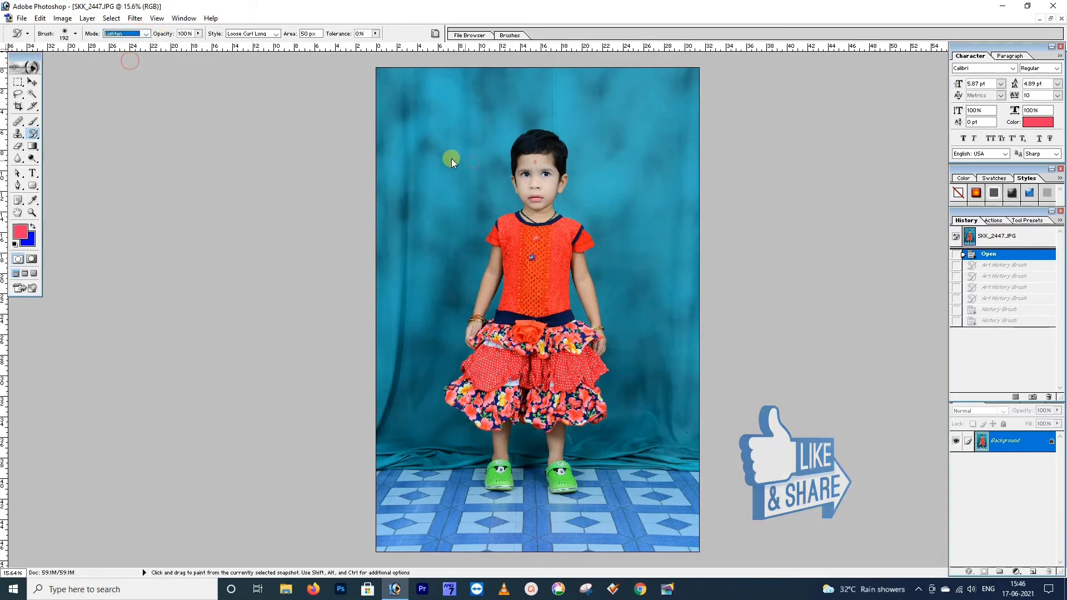
drag(422, 139, 435, 222)
mouse_move(545, 201)
mouse_down()
mouse_move(538, 301)
mouse_move(572, 278)
mouse_move(666, 439)
mouse_move(648, 394)
mouse_up()
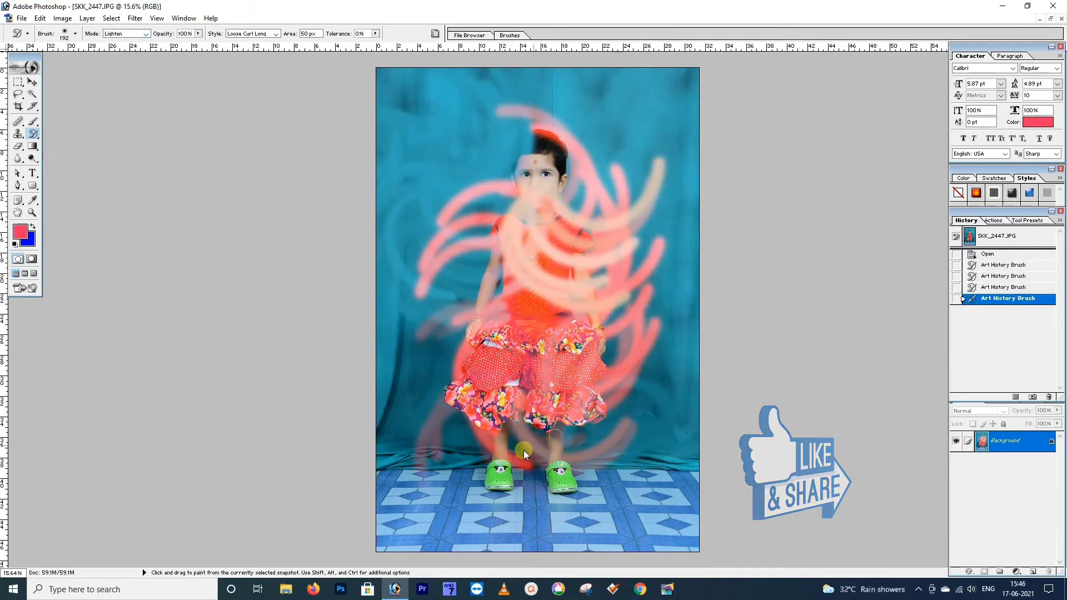
mouse_move(523, 451)
mouse_down()
mouse_move(466, 483)
mouse_move(529, 444)
mouse_up()
mouse_move(456, 222)
mouse_down()
mouse_move(599, 156)
mouse_move(629, 124)
mouse_up()
mouse_move(600, 389)
mouse_down()
mouse_move(575, 486)
mouse_move(681, 509)
mouse_up()
drag(648, 129, 699, 238)
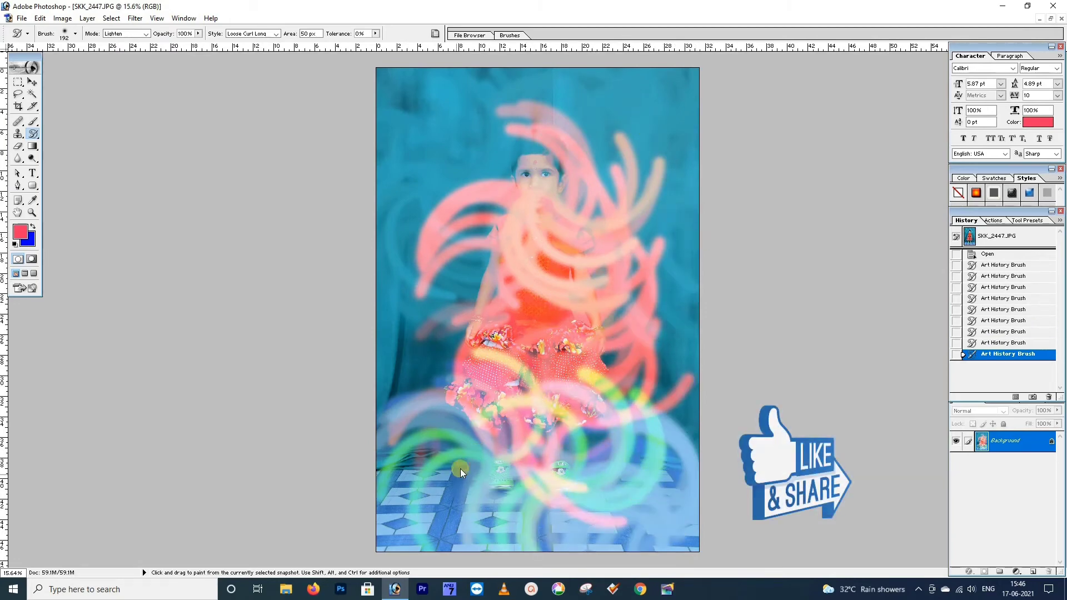
click(444, 508)
click(419, 508)
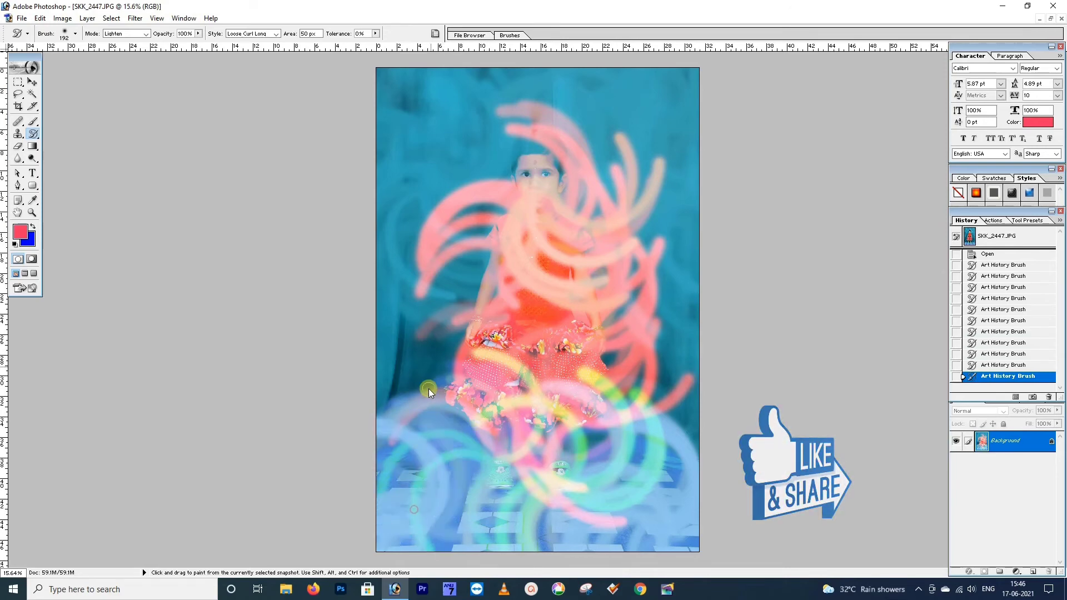
click(429, 389)
Step: Undo all the Lighten-mode strokes to return to the opened photo
key(ctrl+alt+z)
key(ctrl+alt+z)
key(ctrl+alt+z)
key(ctrl+alt+z)
key(ctrl+alt+z)
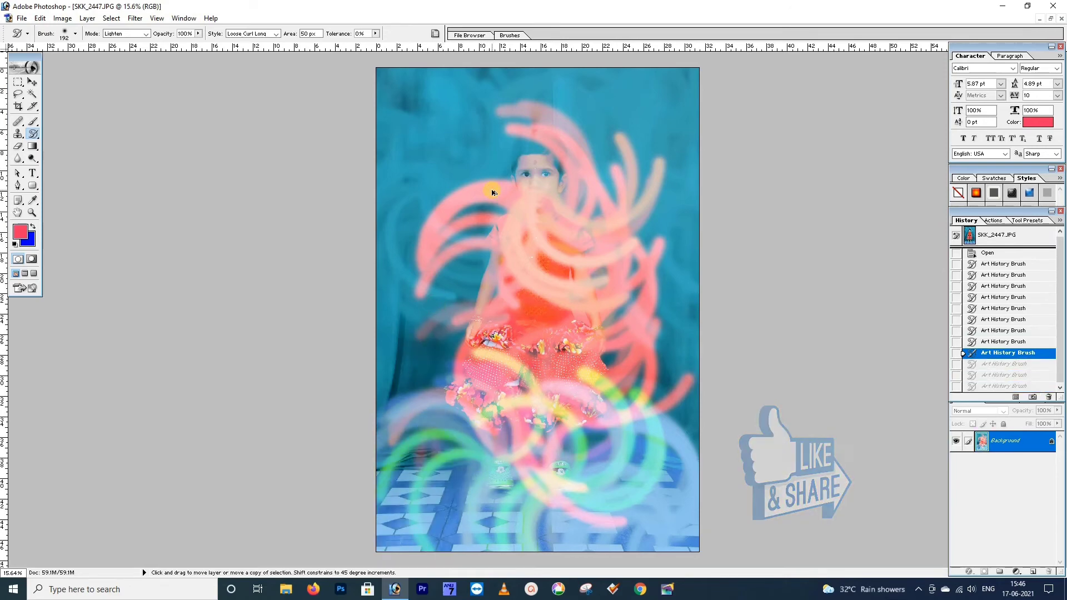
key(ctrl+alt+z)
key(ctrl+alt+z)
key(ctrl+alt+z)
key(ctrl+alt+z)
key(ctrl+alt+z)
key(ctrl+alt+z)
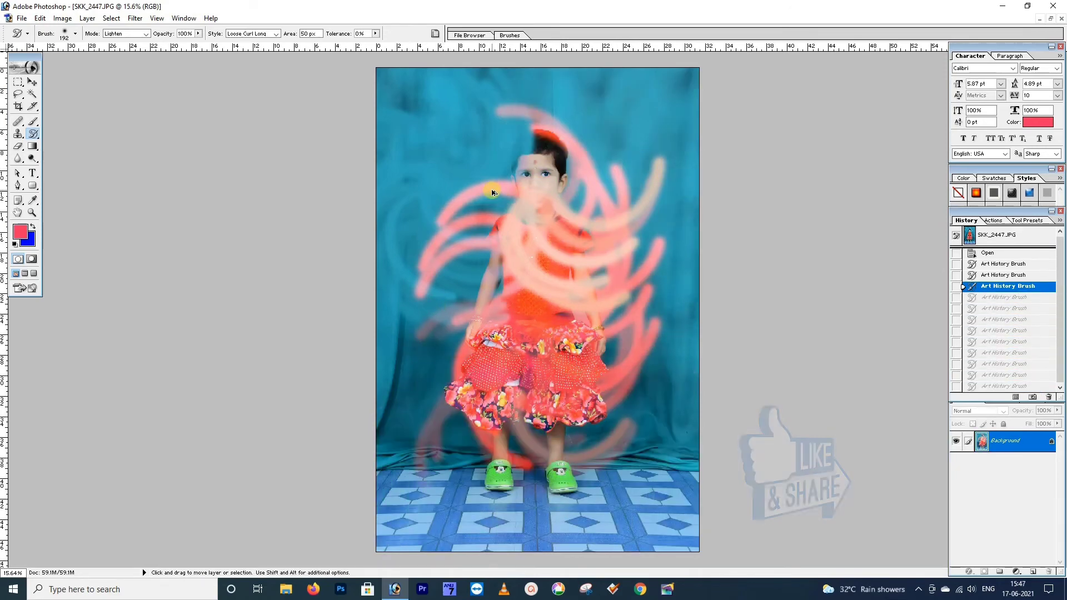
key(ctrl+alt+z)
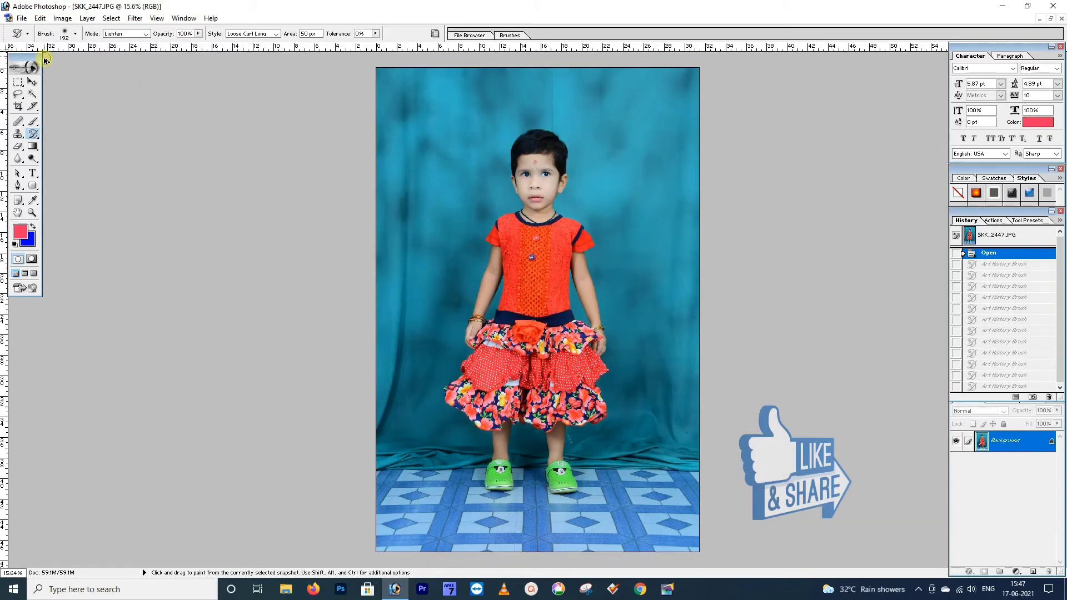
Step: Set the Art History Brush diameter to 96 px and paint light curls over the backdrop and floor around the child
click(65, 35)
click(65, 61)
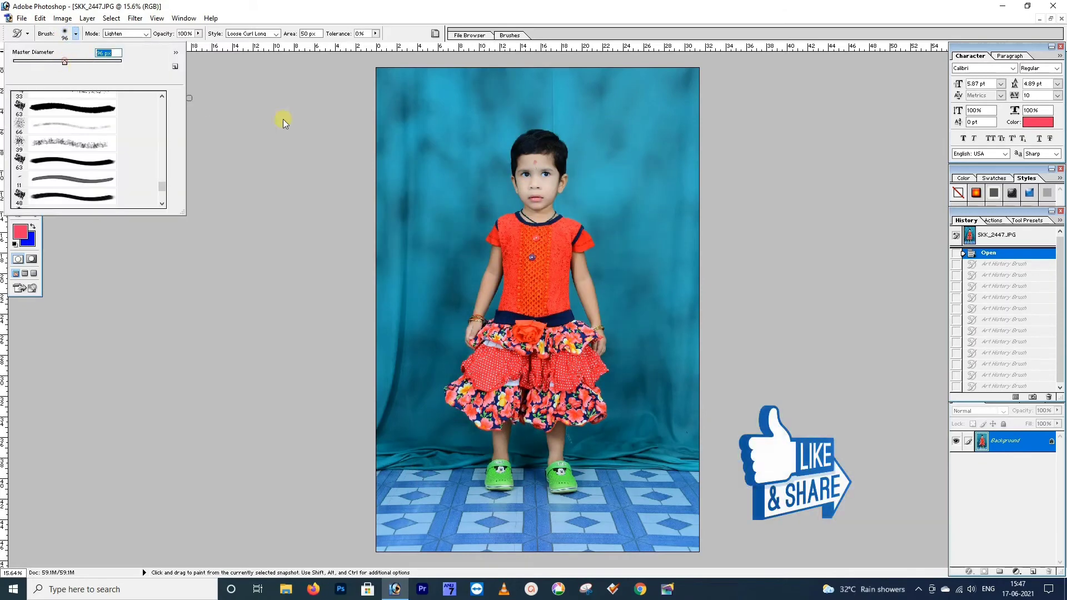
mouse_move(396, 98)
mouse_down()
mouse_move(384, 137)
mouse_move(392, 364)
mouse_up()
mouse_move(689, 252)
mouse_down()
mouse_move(665, 115)
mouse_move(643, 134)
mouse_move(681, 335)
mouse_up()
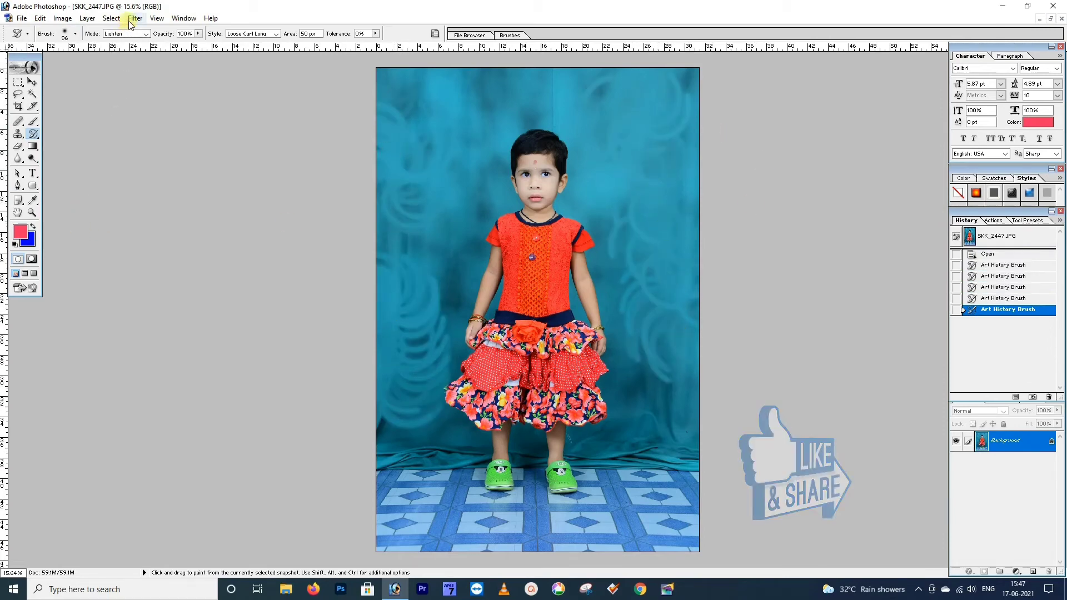
mouse_move(705, 381)
mouse_down()
mouse_move(662, 392)
mouse_move(667, 430)
mouse_move(669, 410)
mouse_move(610, 554)
mouse_move(422, 522)
mouse_move(414, 470)
mouse_up()
mouse_move(479, 155)
mouse_down()
mouse_move(432, 198)
mouse_move(415, 274)
mouse_up()
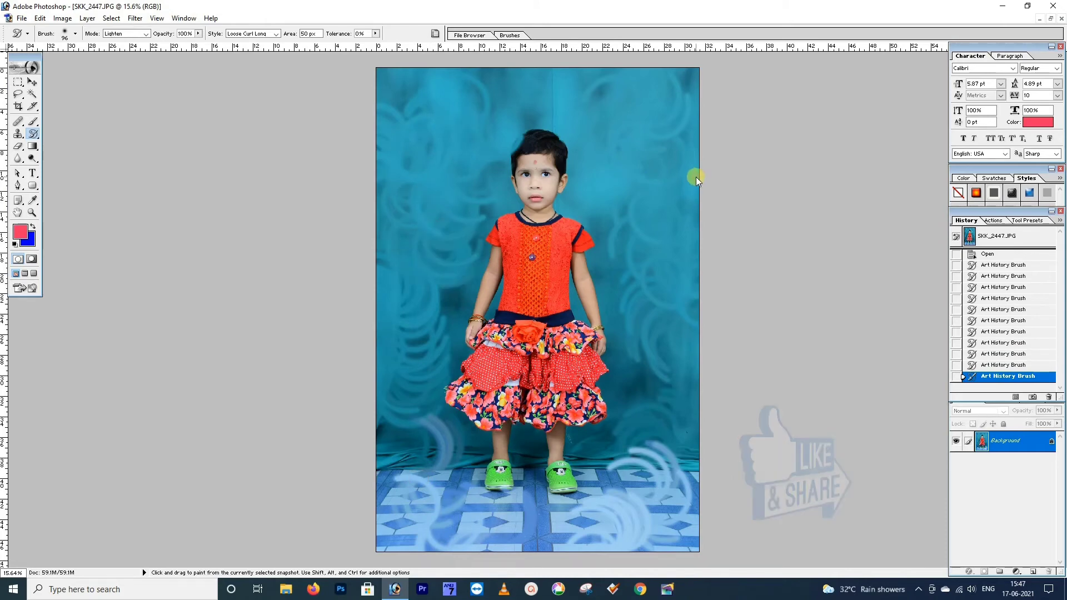
Step: Set the Art History Brush area to 10 px and paint more strokes over the backdrop beside and above the child
click(307, 33)
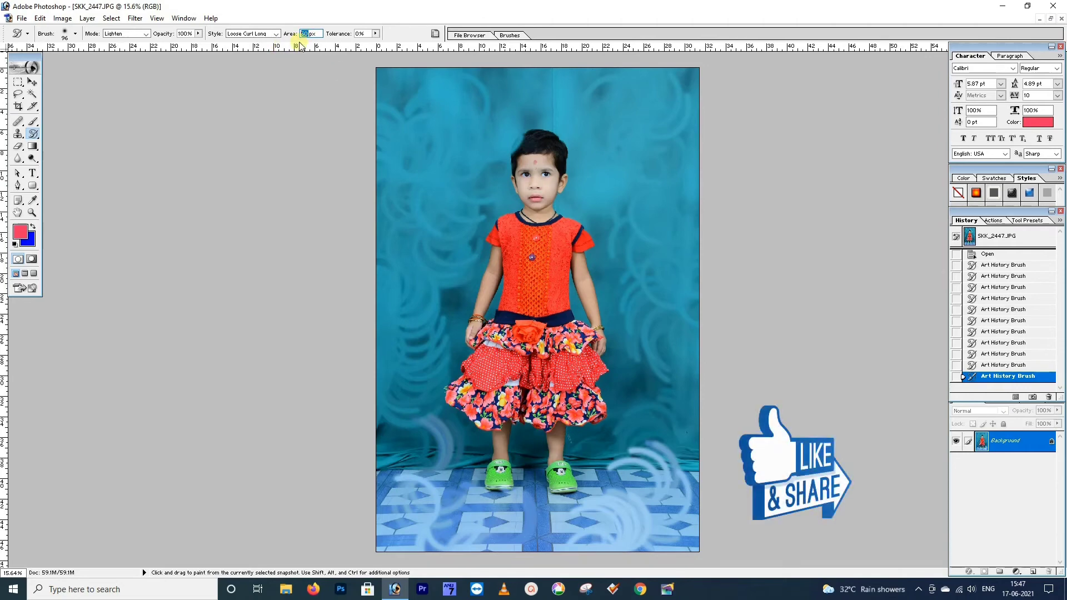
text(10)
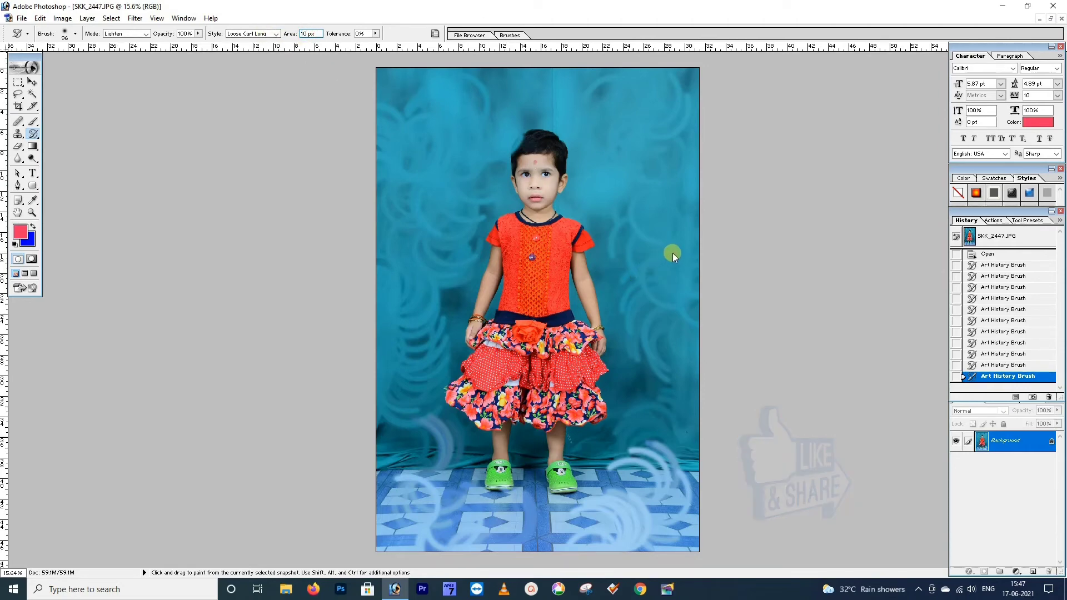
mouse_move(639, 196)
mouse_down()
mouse_move(661, 231)
mouse_move(664, 262)
mouse_up()
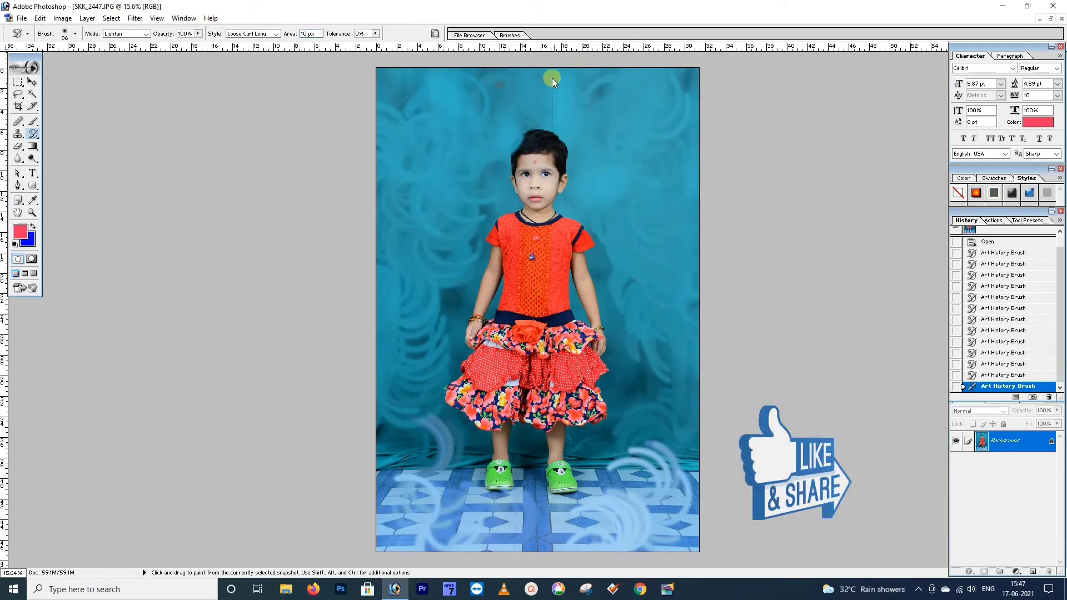
drag(552, 77, 411, 85)
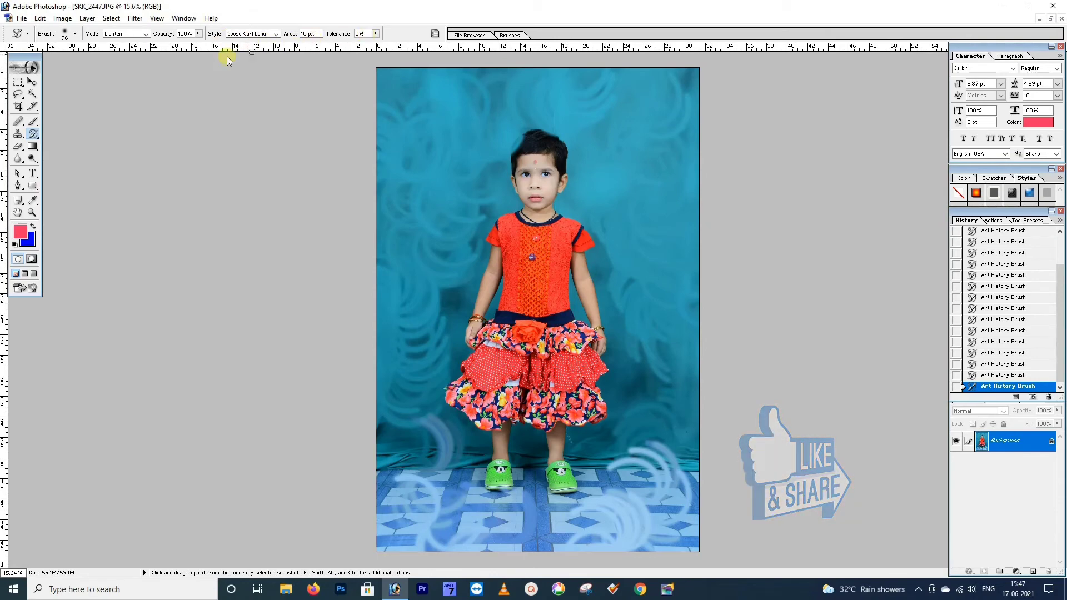
Step: Lower the Art History Brush opacity to 23% and paint faint curls over the child's head and dress
click(197, 34)
drag(199, 43, 163, 46)
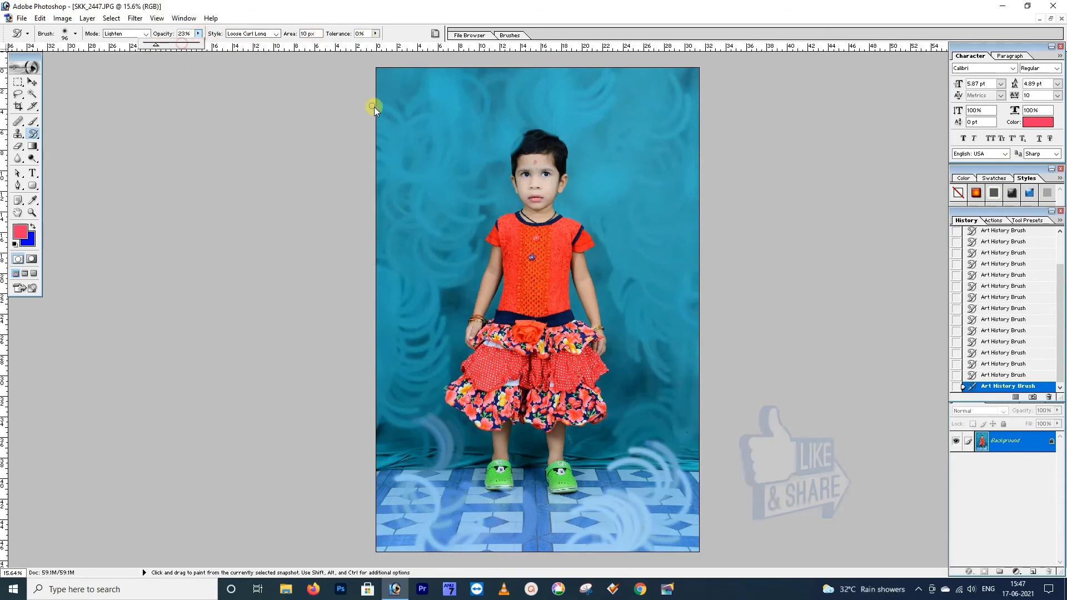
drag(531, 264, 552, 314)
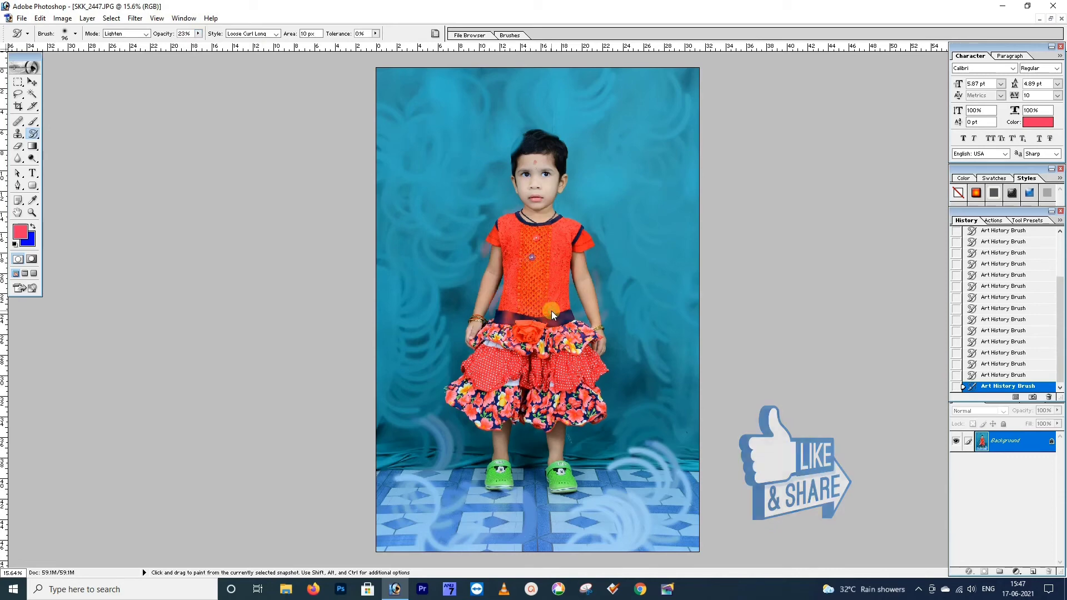
mouse_move(539, 218)
mouse_down()
mouse_move(535, 232)
mouse_move(532, 192)
mouse_move(525, 205)
mouse_move(556, 159)
mouse_move(517, 254)
mouse_up()
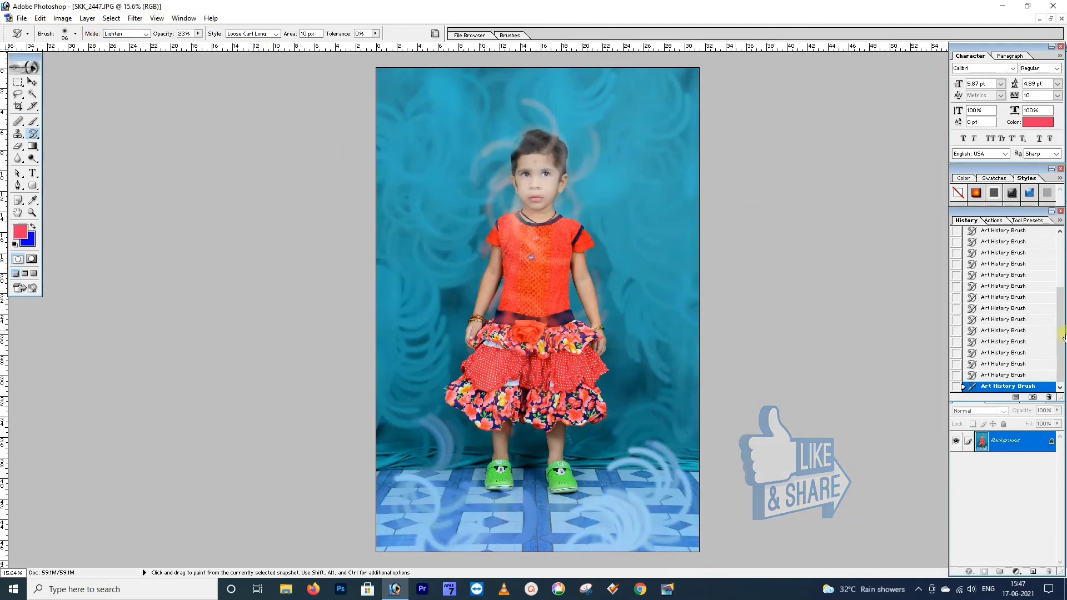
Step: Set the History Brush diameter to 2500 px and paint over the whole photo to restore its original look
mouse_move(1062, 333)
mouse_down()
mouse_move(1062, 239)
mouse_move(1061, 387)
mouse_move(1061, 245)
mouse_up()
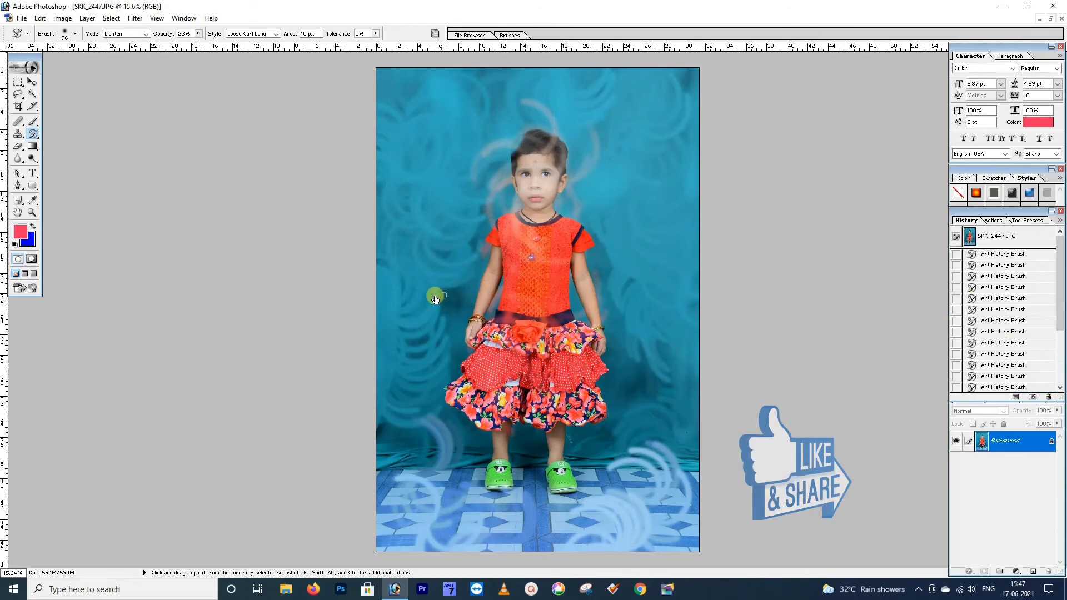
drag(33, 134, 57, 135)
click(68, 35)
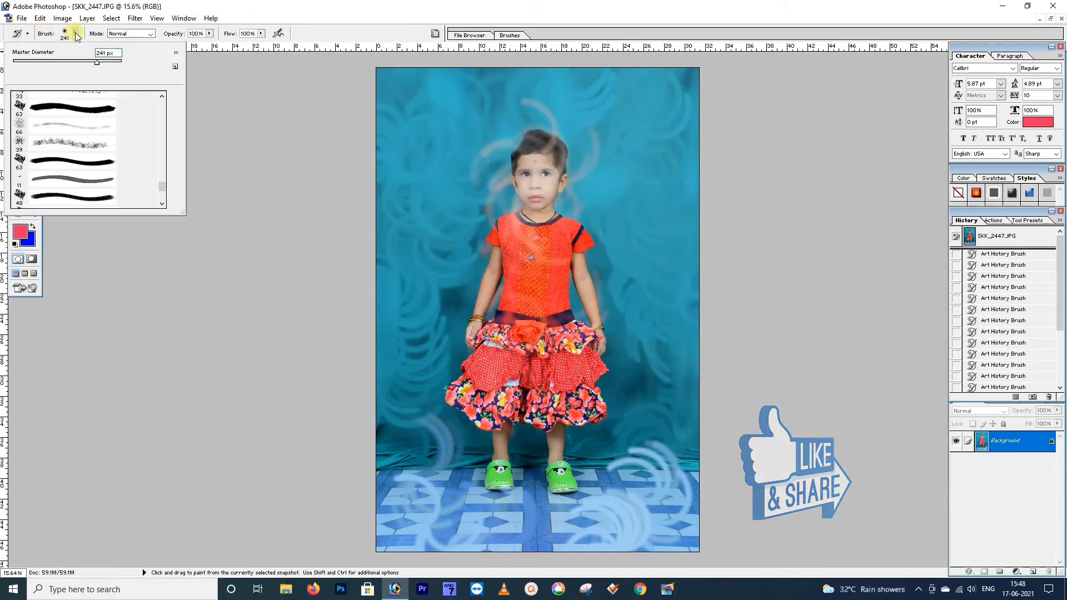
drag(95, 61, 313, 94)
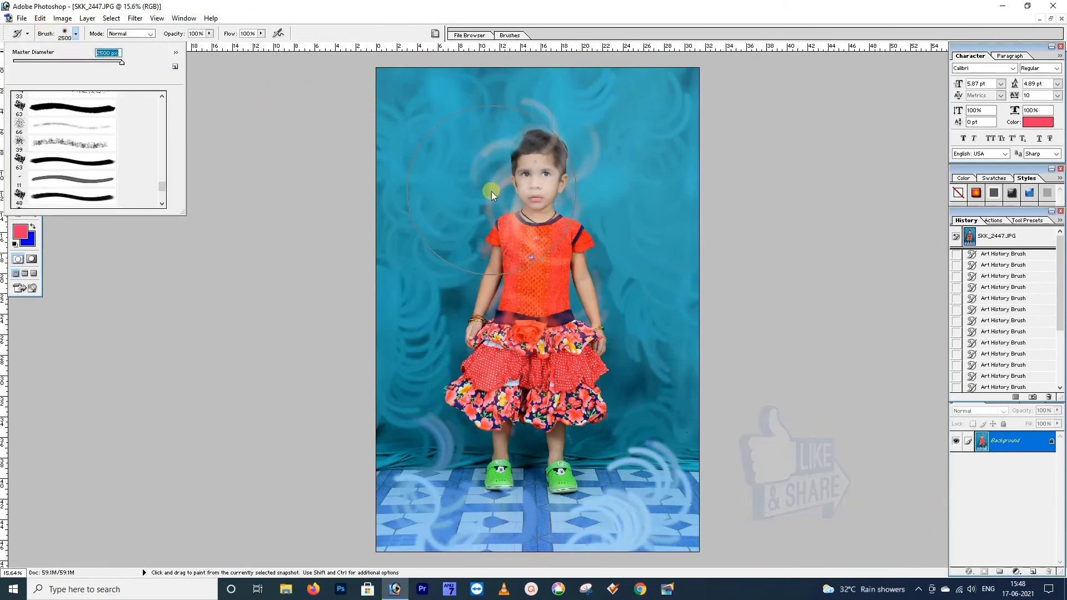
mouse_move(491, 191)
mouse_down()
mouse_move(499, 225)
mouse_move(489, 267)
mouse_up()
mouse_move(425, 190)
mouse_down()
mouse_move(684, 138)
mouse_move(469, 142)
mouse_move(689, 365)
mouse_move(656, 499)
mouse_move(452, 515)
mouse_move(655, 474)
mouse_move(382, 436)
mouse_move(666, 171)
mouse_move(526, 476)
mouse_move(699, 169)
mouse_move(648, 212)
mouse_move(468, 205)
mouse_move(477, 346)
mouse_up()
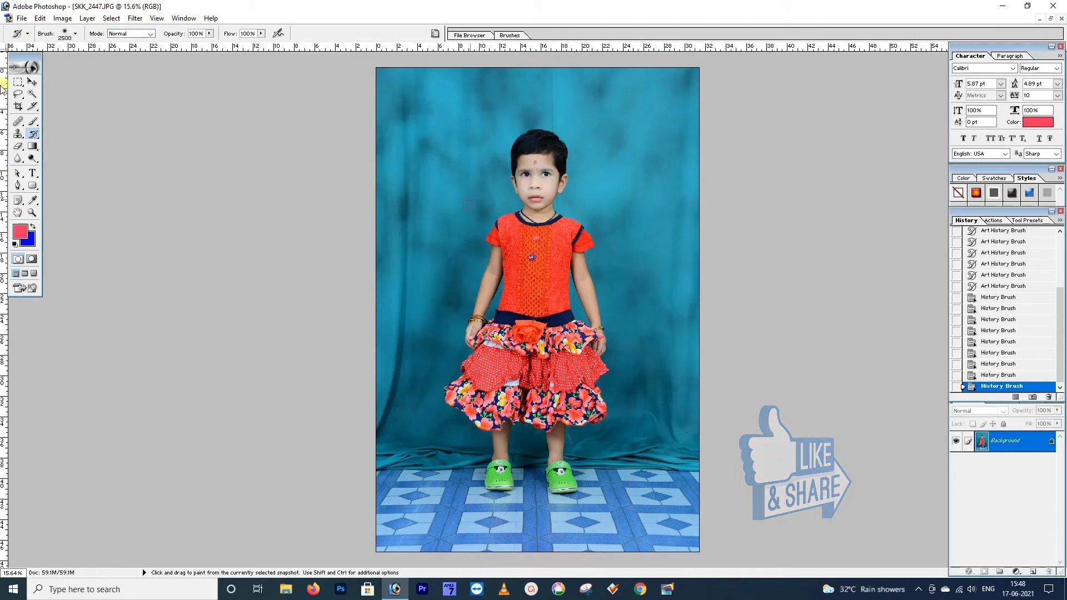
Step: Try the Eraser with two strokes across the child's face and chest, and undo both strokes
click(18, 147)
click(60, 145)
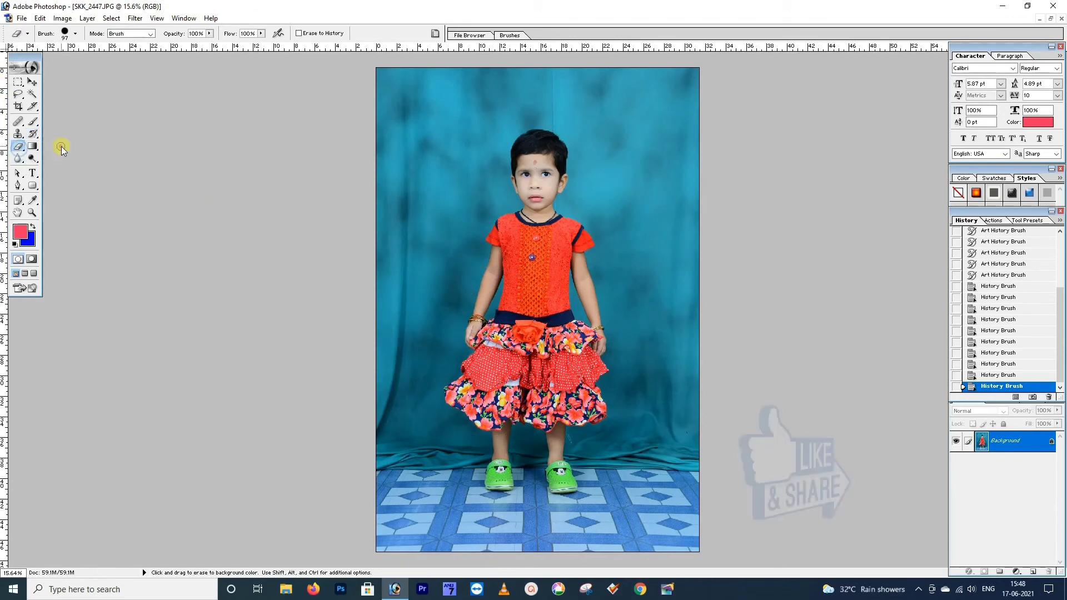
mouse_move(539, 138)
mouse_down()
mouse_move(529, 255)
mouse_move(514, 238)
mouse_move(509, 257)
mouse_up()
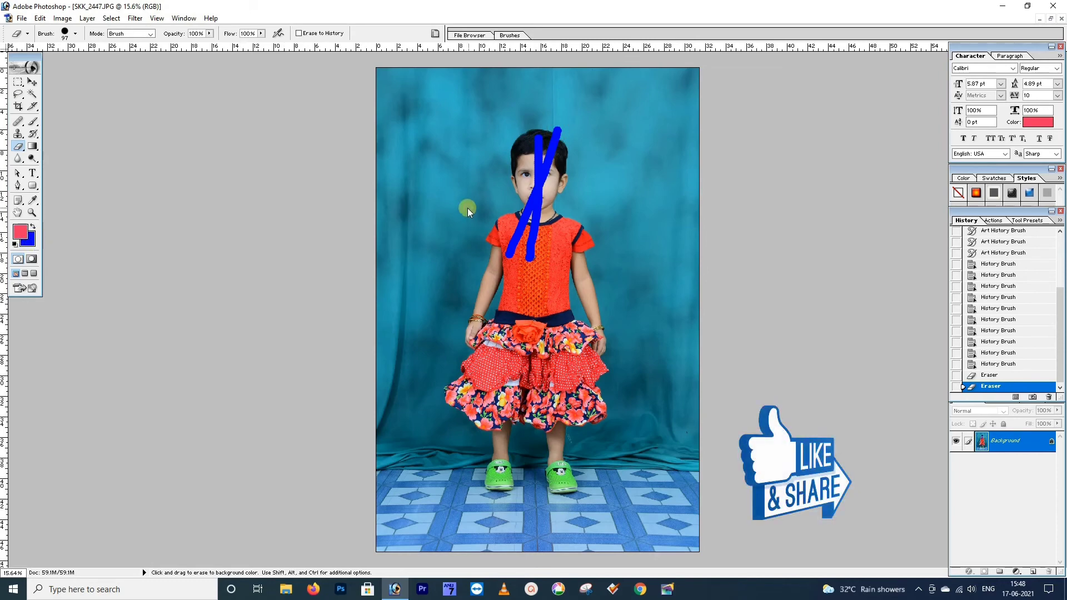
key(ctrl+alt+z)
key(ctrl+alt+z)
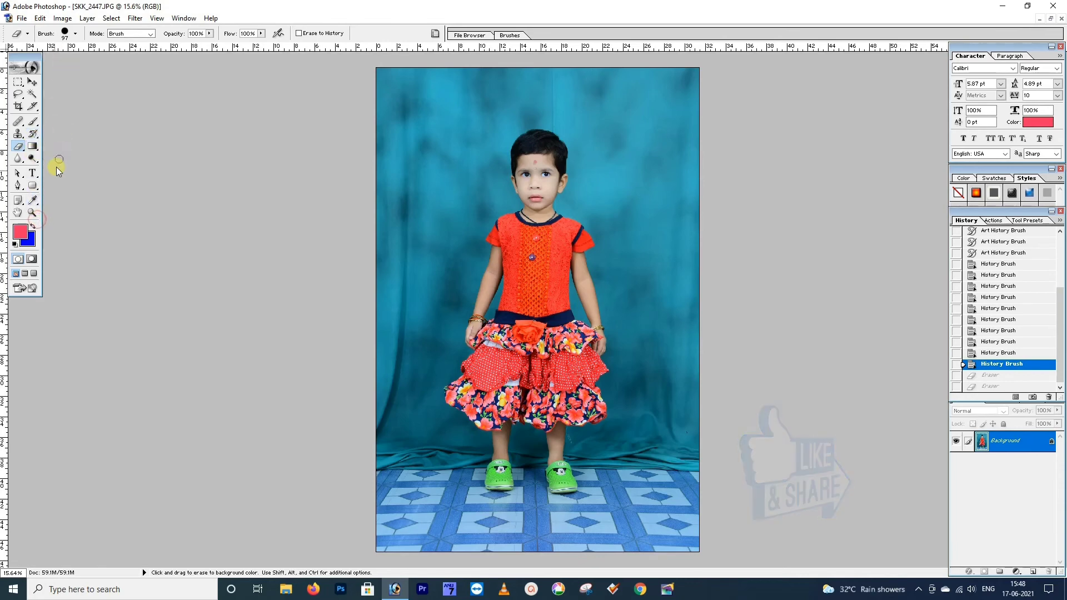
Step: Remove the small white spot between the child's eyebrows with the Healing Brush, sampling the clean forehead skin beside the red mark
click(32, 213)
click(465, 186)
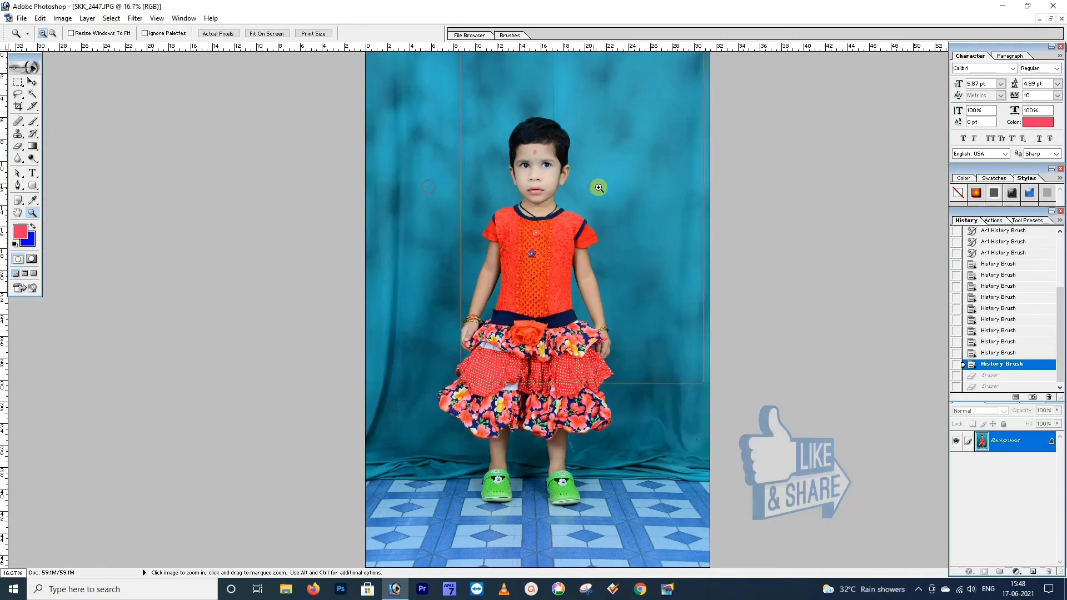
click(599, 187)
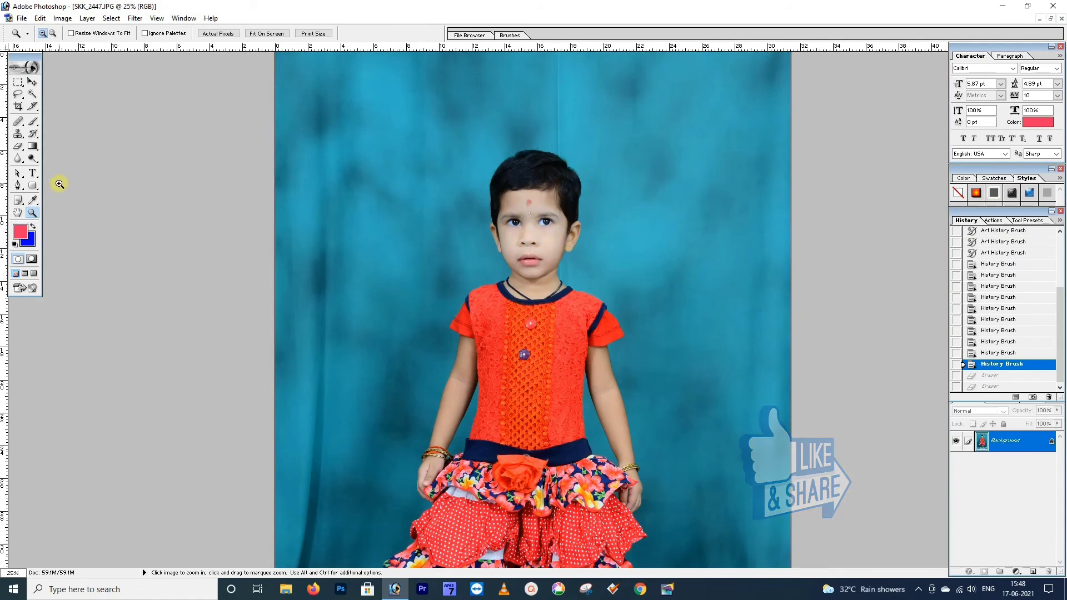
click(663, 267)
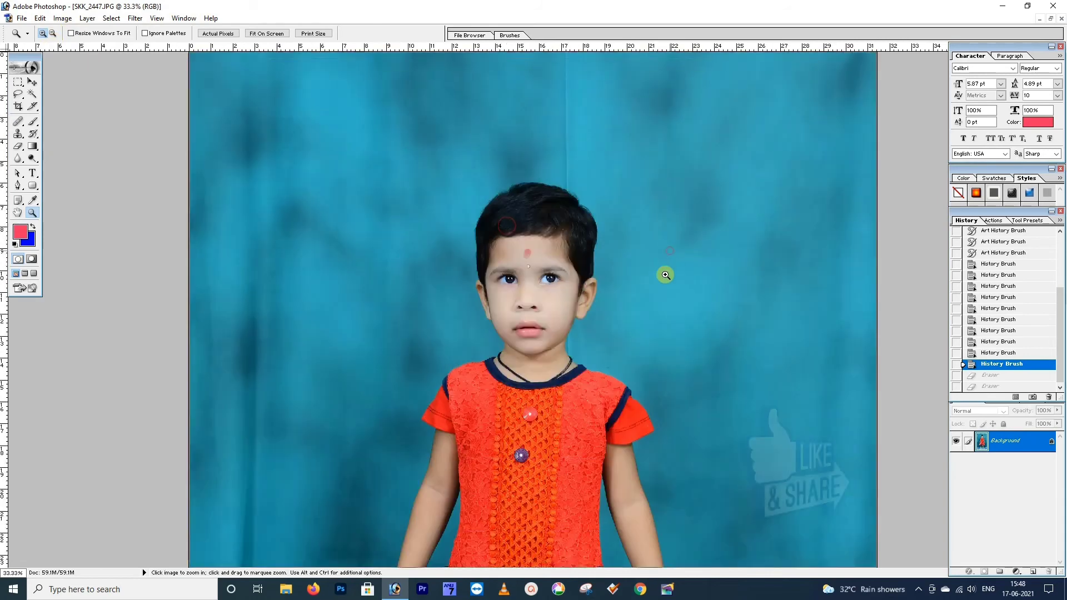
click(670, 278)
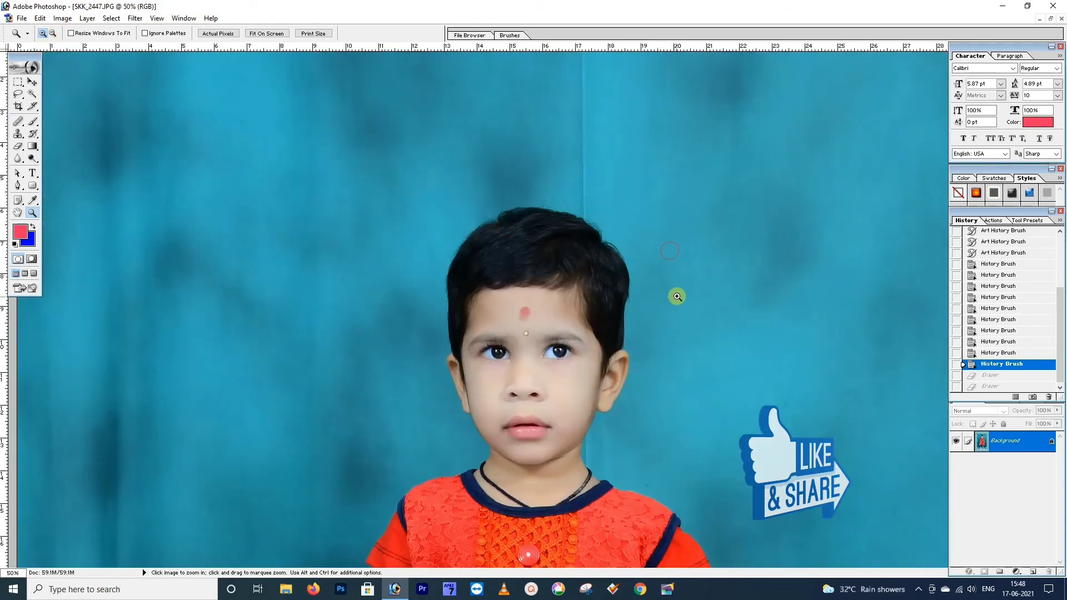
click(18, 121)
click(53, 122)
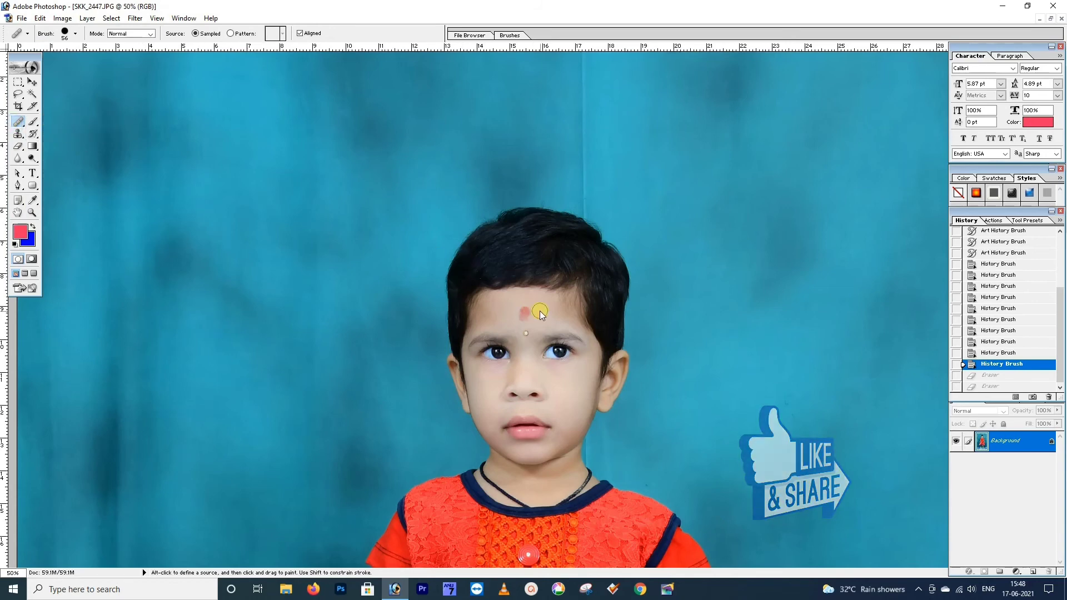
alt+click(542, 317)
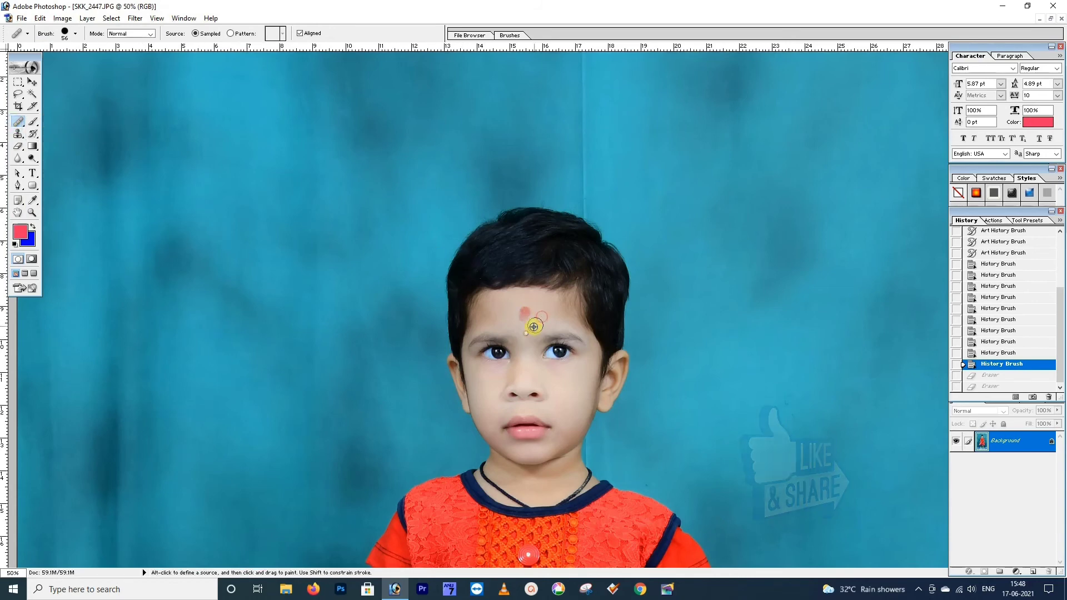
click(526, 333)
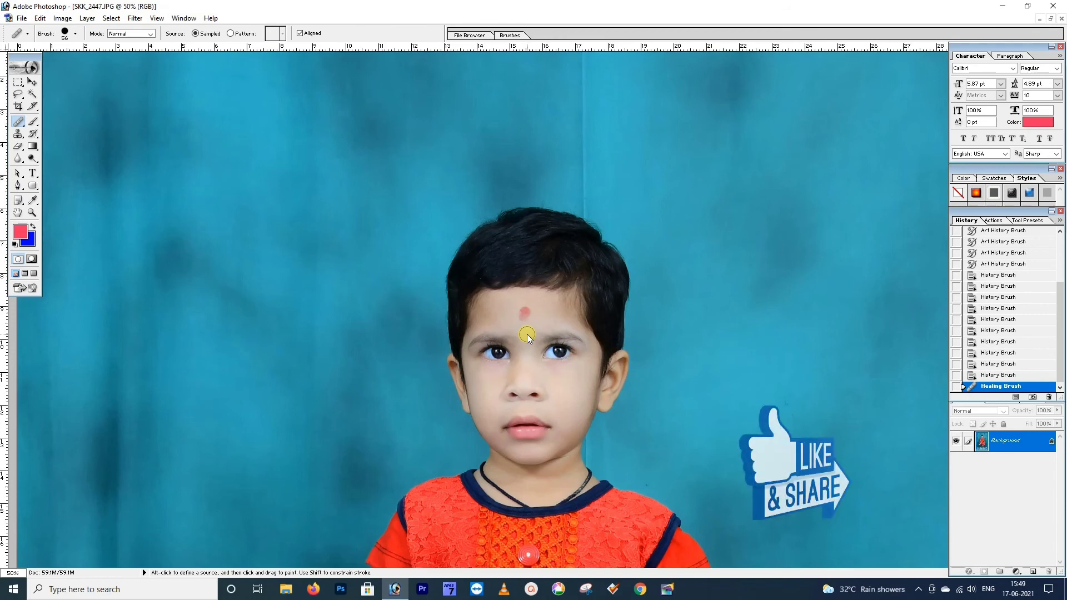
alt+click(192, 264)
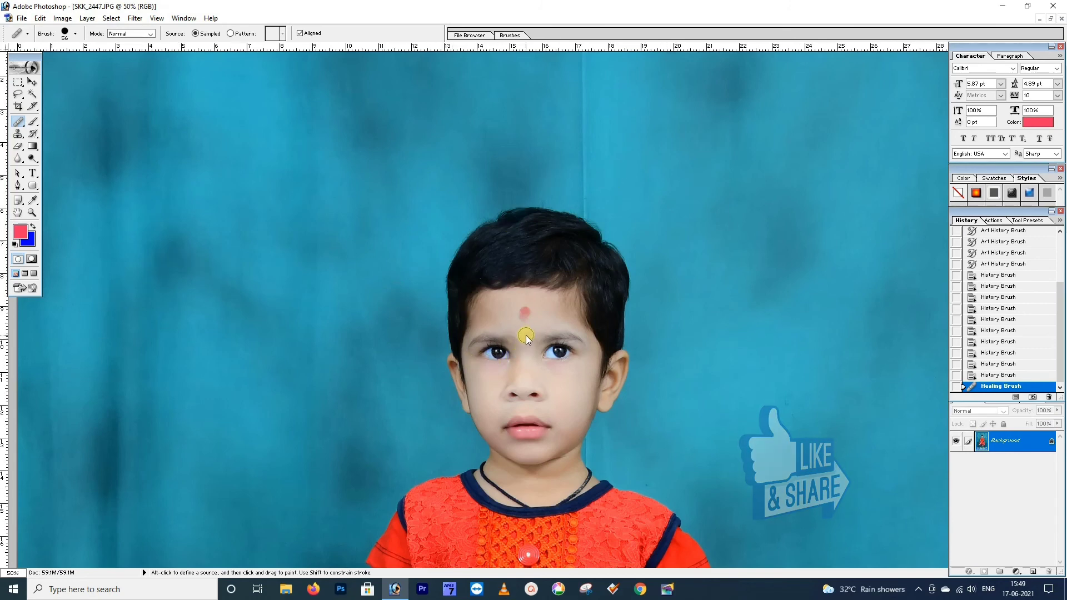
alt+click(203, 296)
Step: Restore the healed white spot between the eyebrows with repeated dabs of the 2500 px History Brush
click(32, 134)
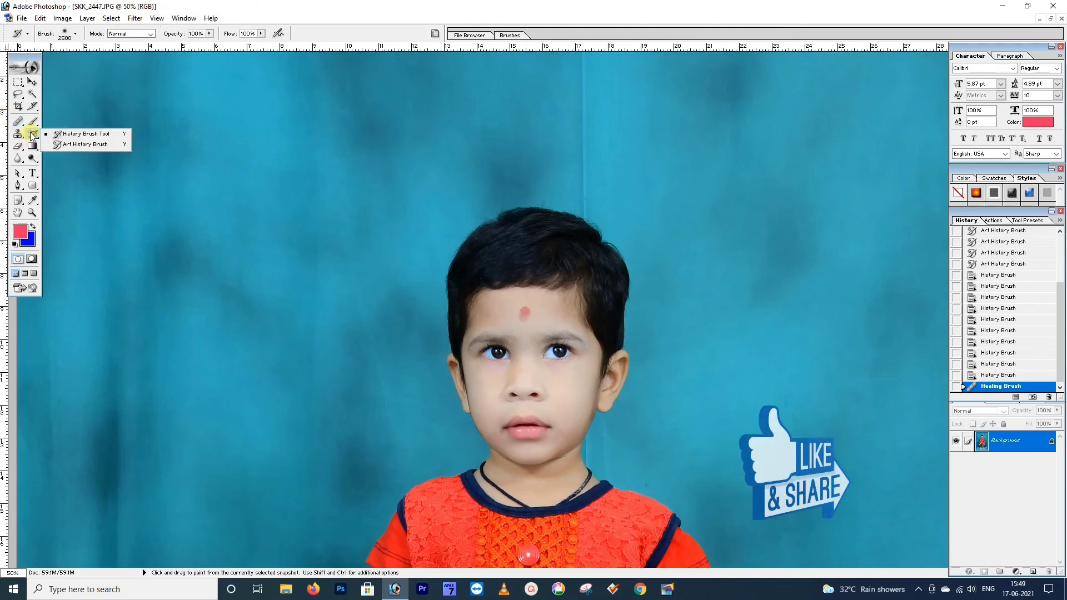
click(78, 134)
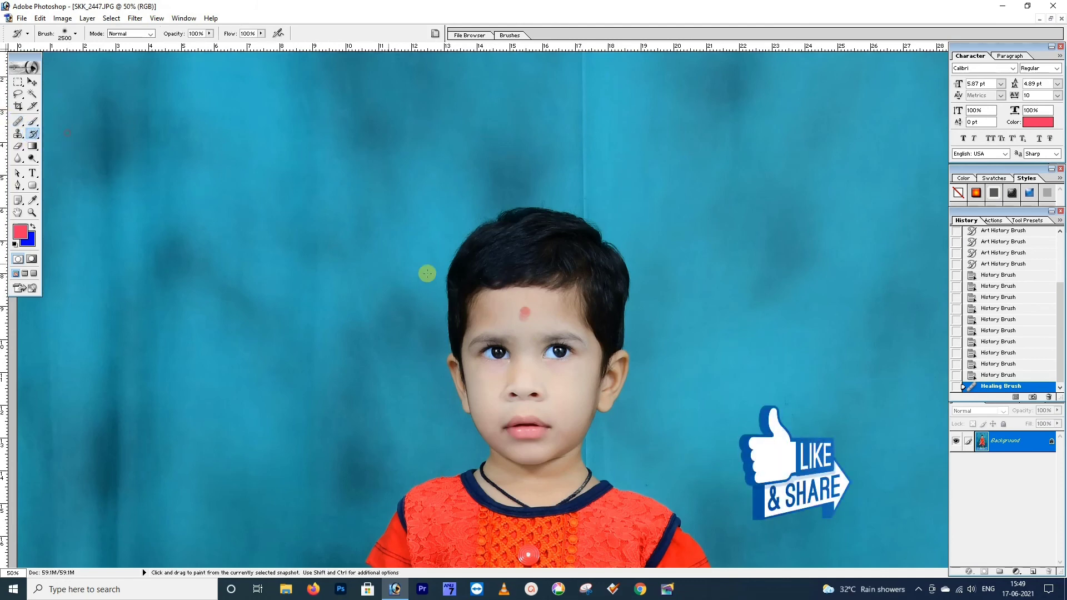
click(525, 335)
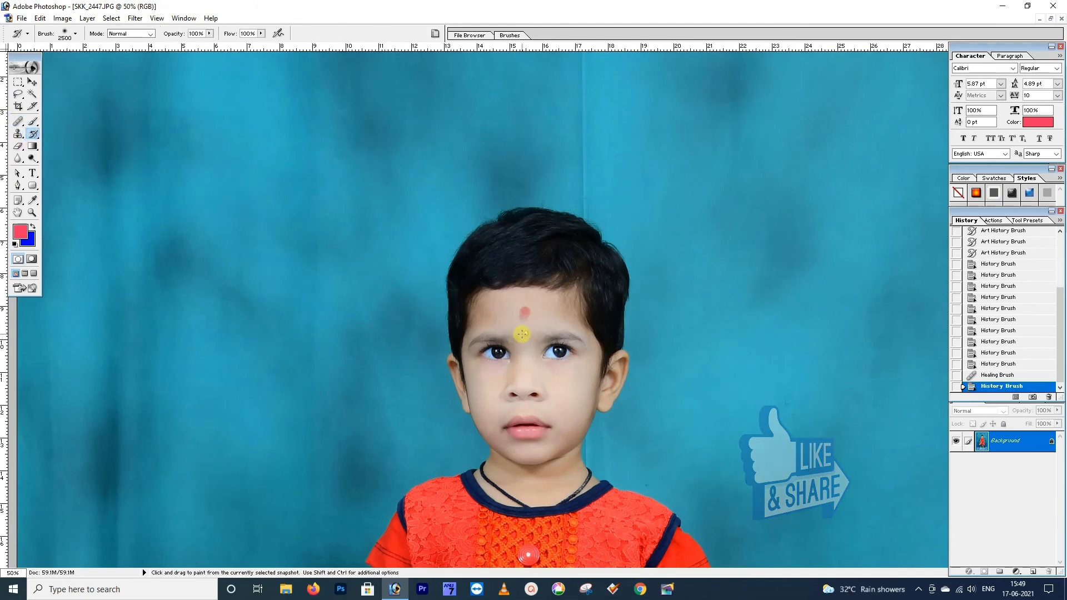
click(520, 334)
click(520, 334)
click(520, 334)
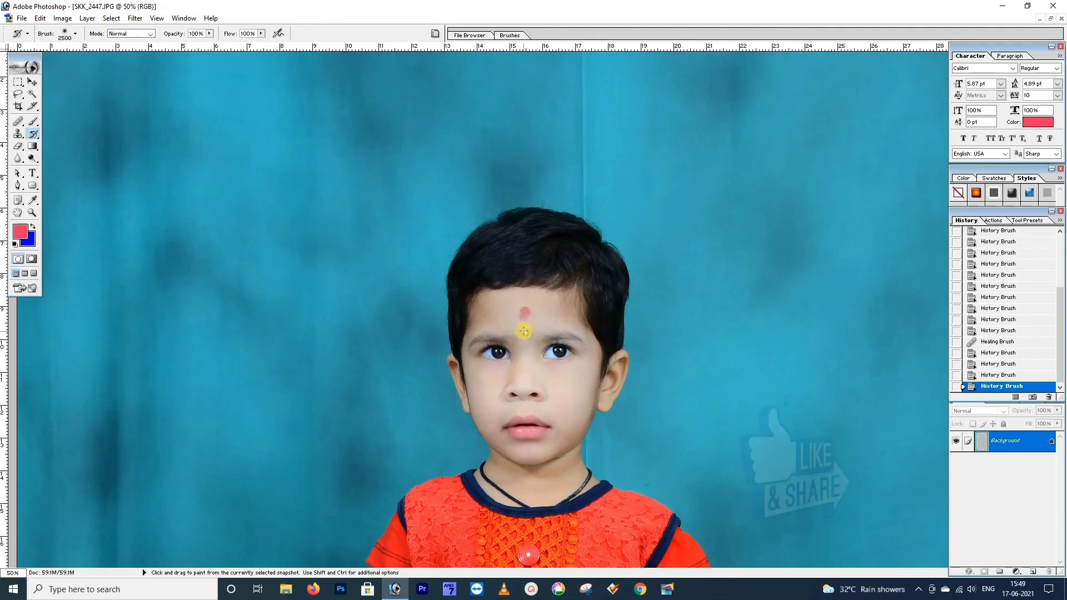
click(305, 167)
Step: Reduce the History Brush diameter to 343 px and dab over the child's forehead around the red mark
click(75, 34)
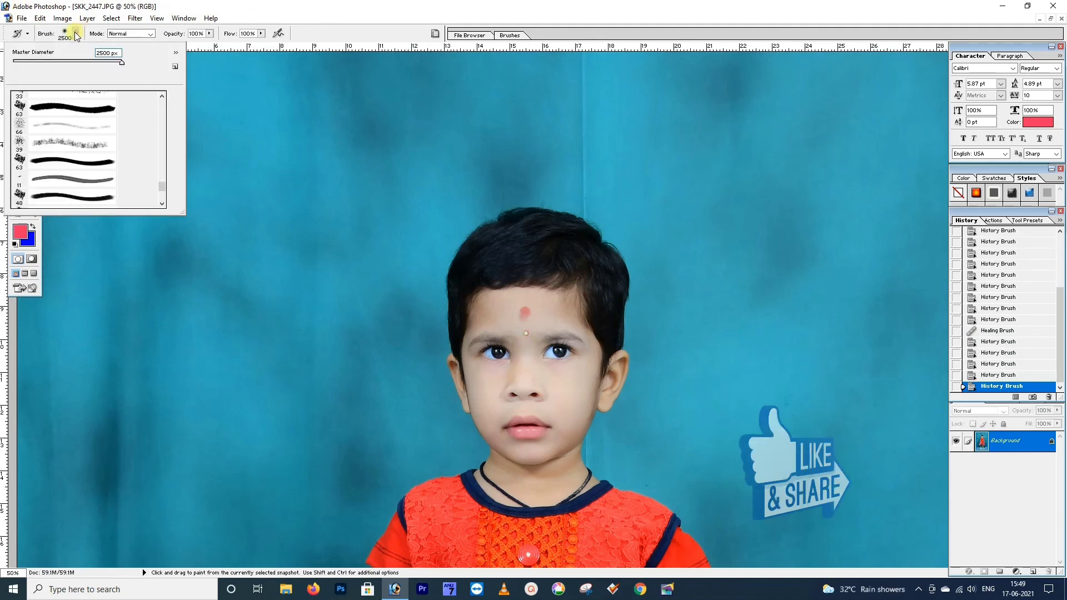
drag(111, 63, 56, 62)
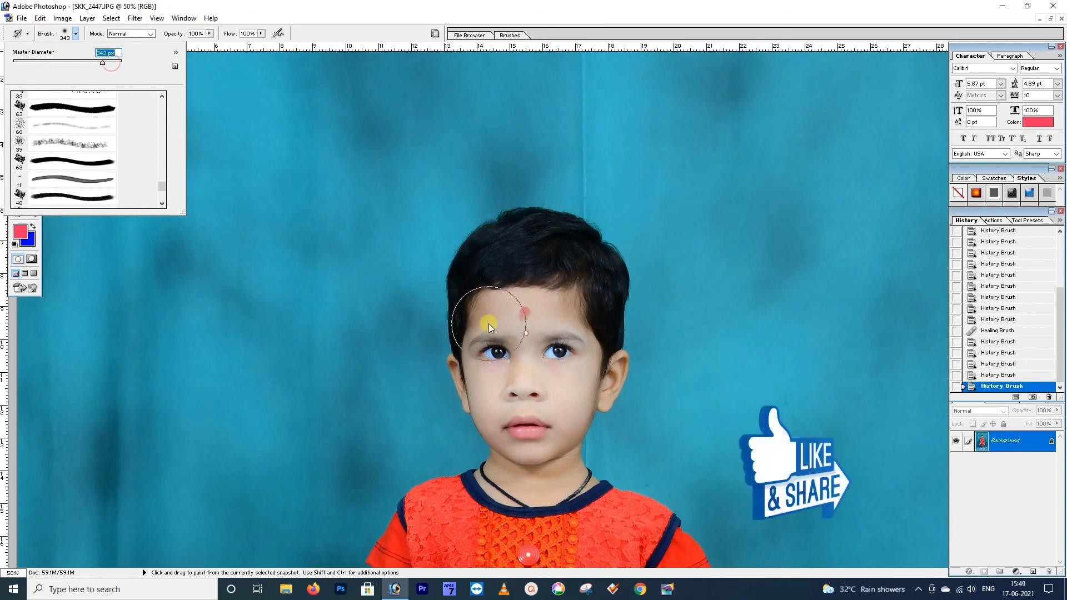
click(489, 323)
click(534, 309)
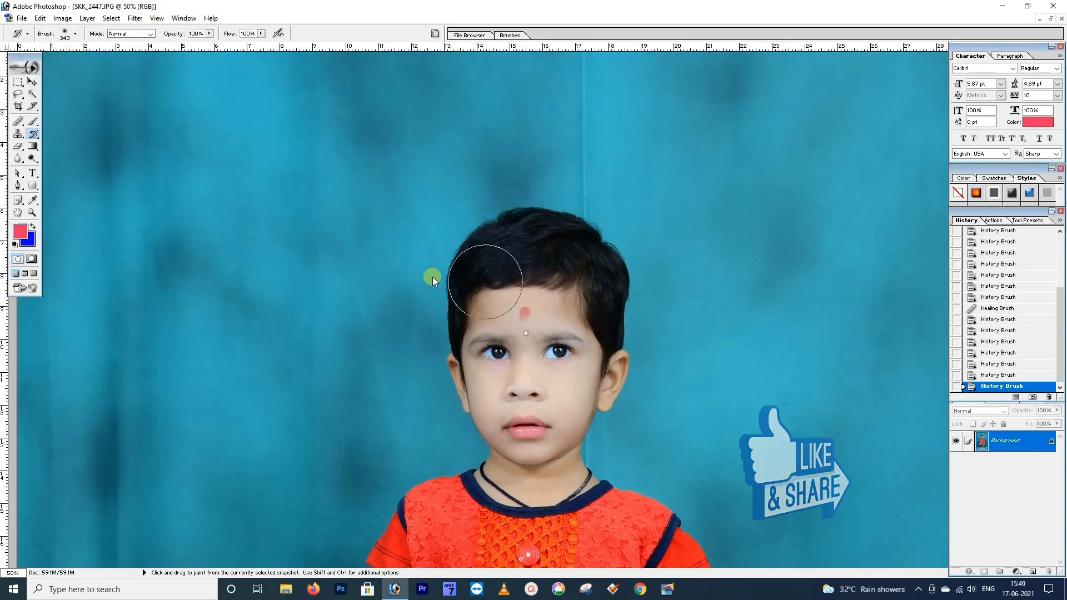